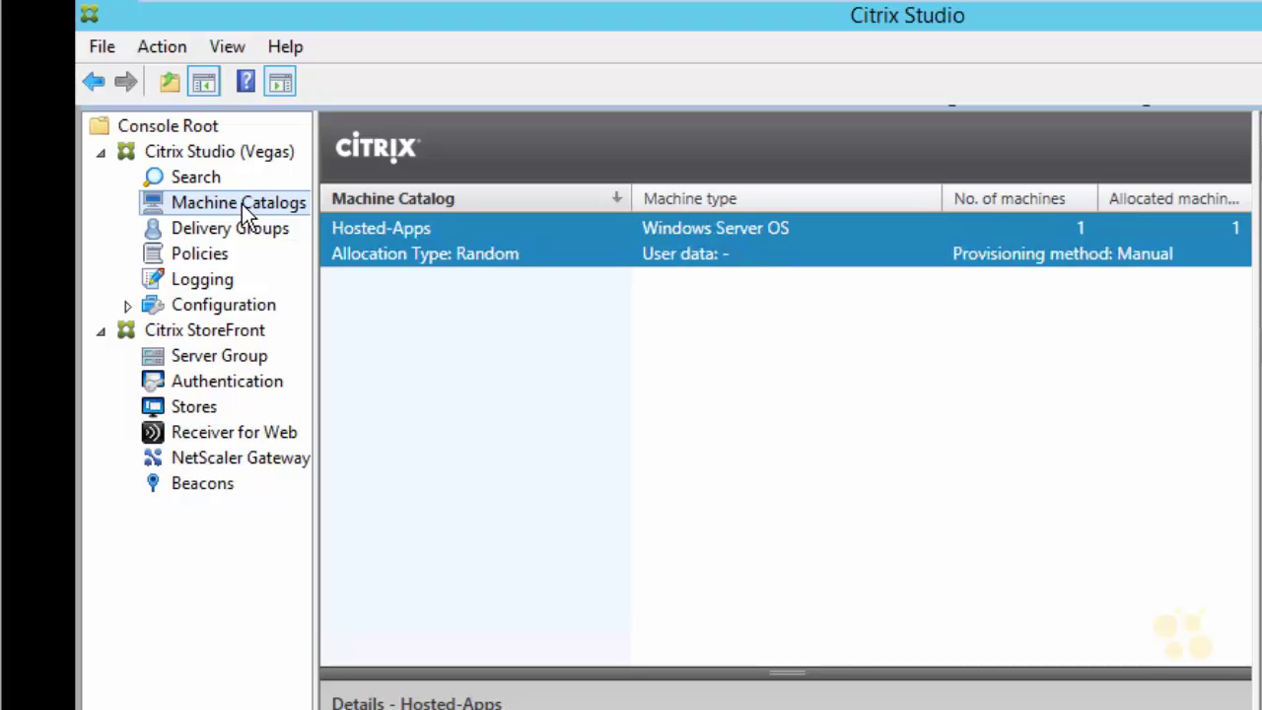
# - Review the delivery groups and the applications published through Apps DG
pyautogui.click(237, 242)
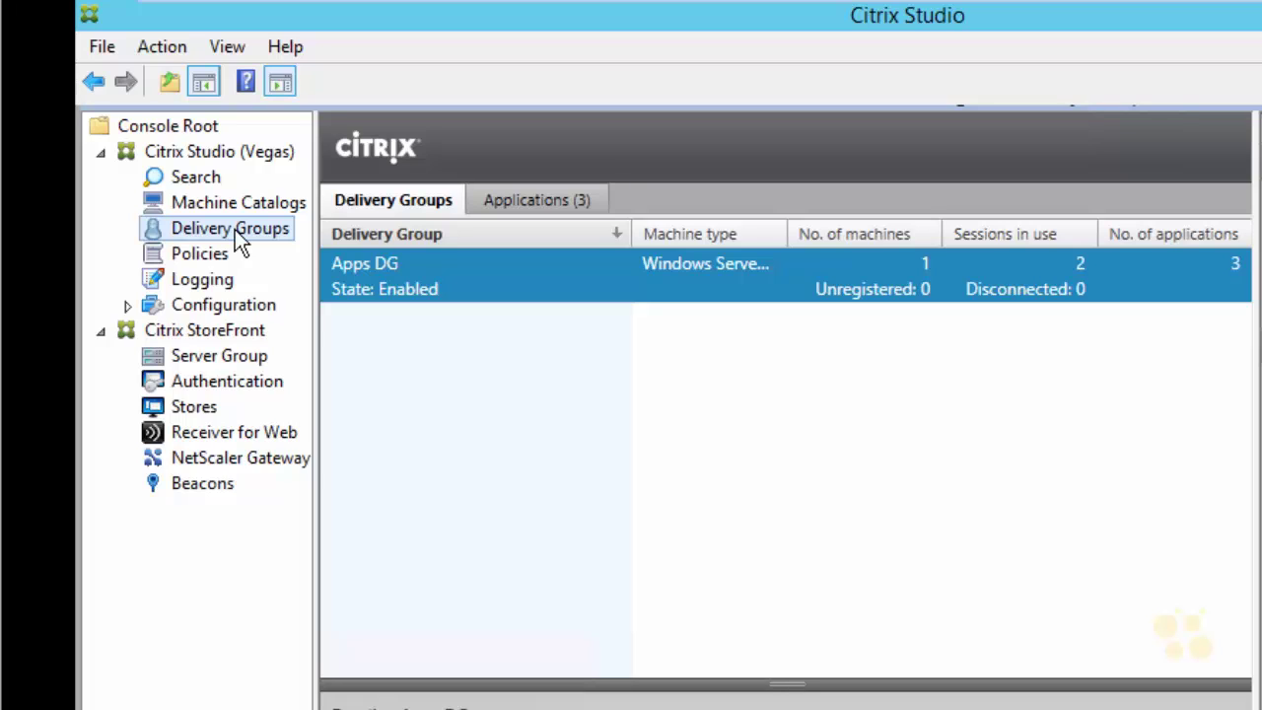
pyautogui.click(536, 199)
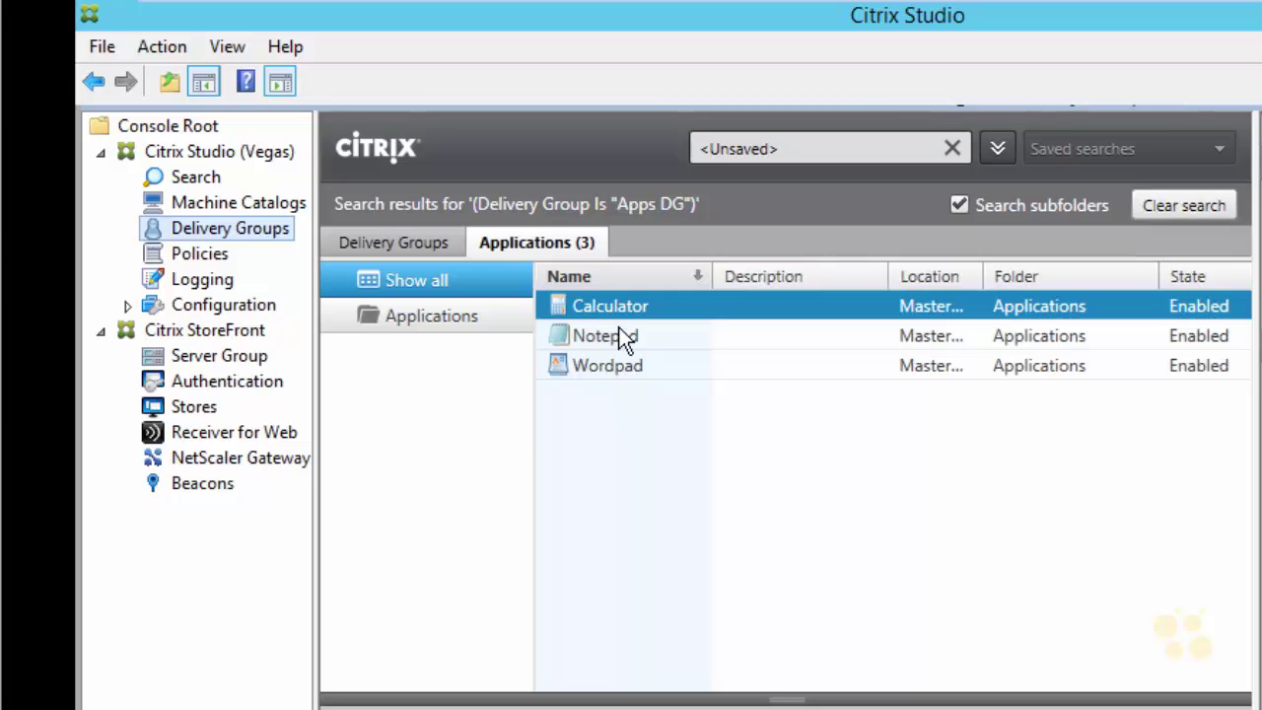
# - Review the StoreFront store Vegas and the overview of its Receiver for Web site
pyautogui.click(101, 152)
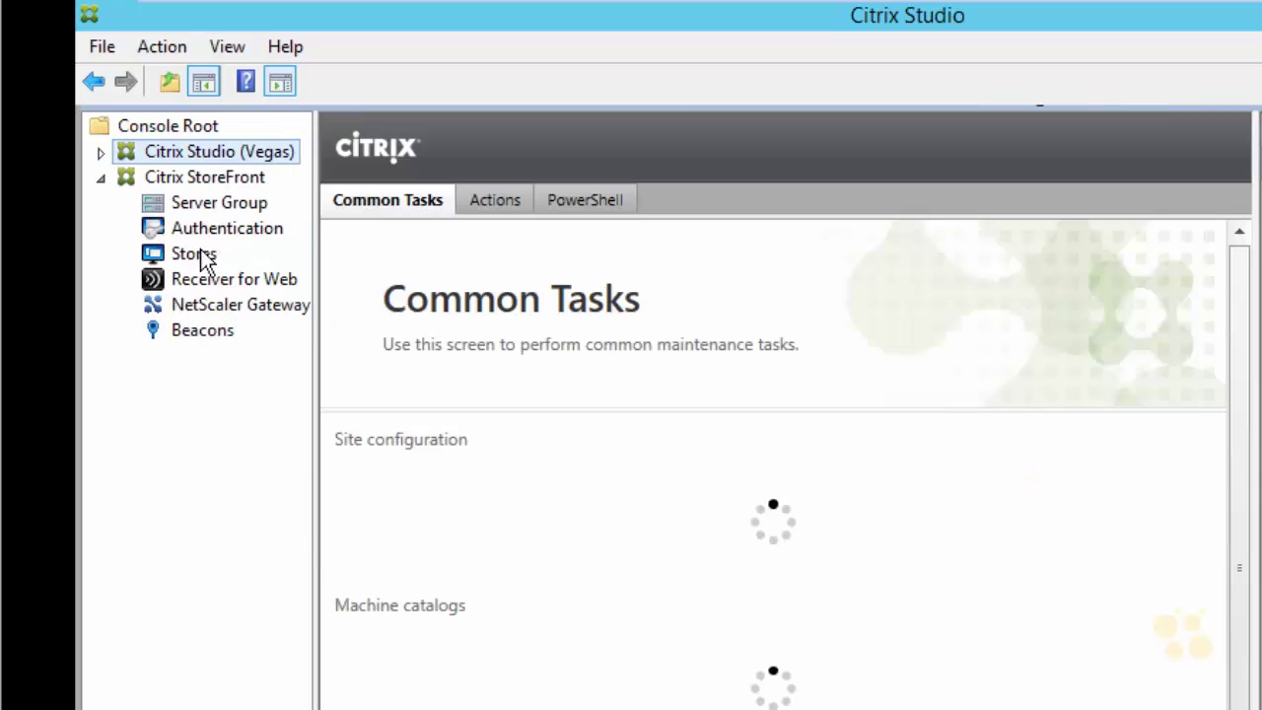
pyautogui.click(193, 254)
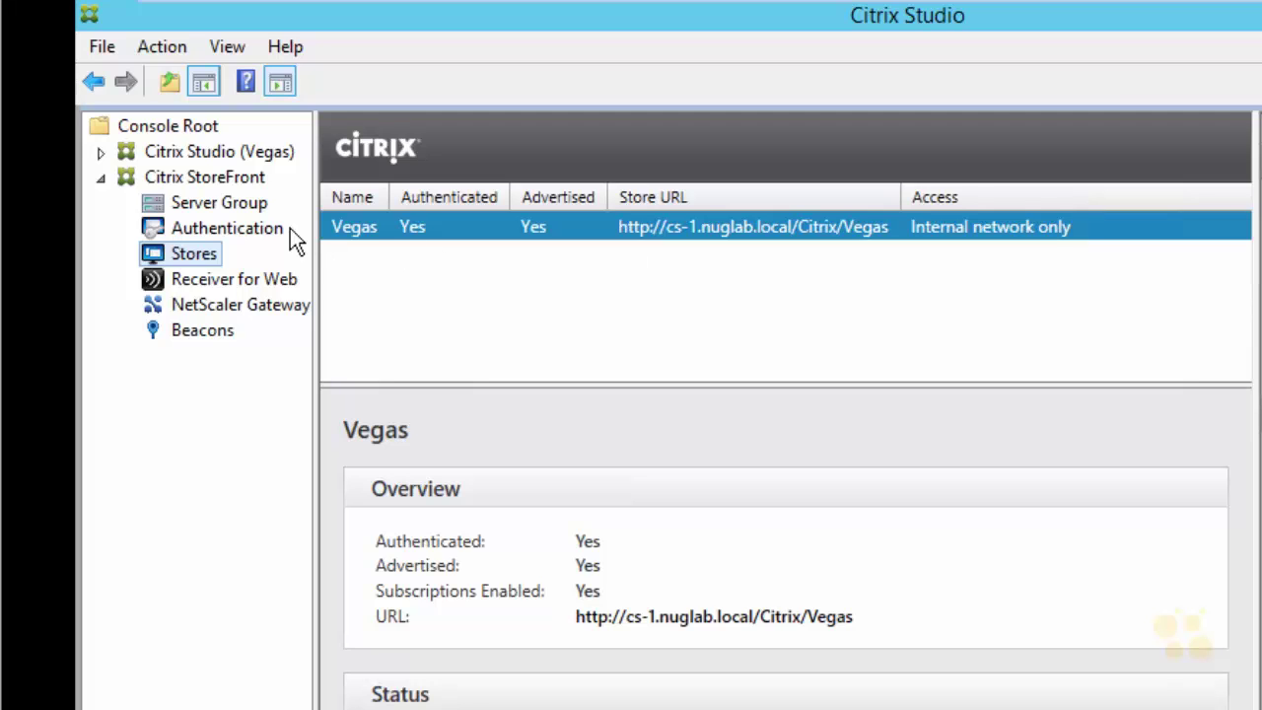
pyautogui.click(246, 283)
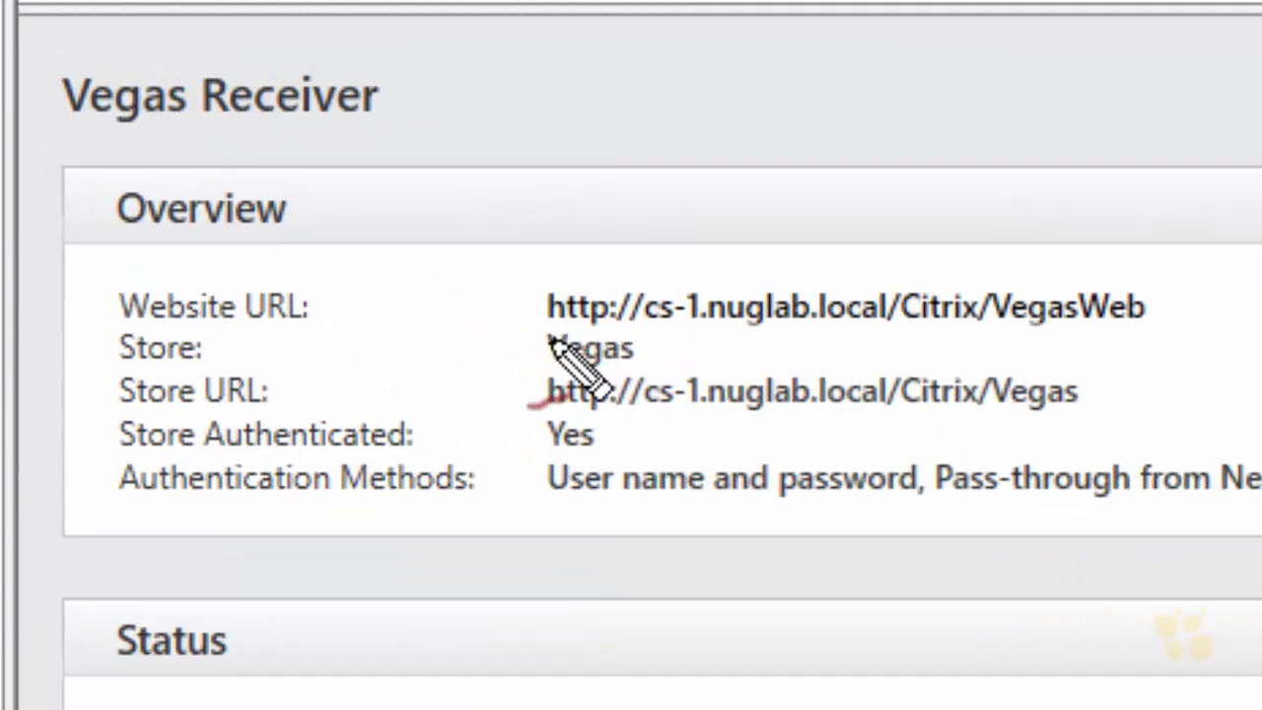
pyautogui.moveTo(558, 365)
pyautogui.mouseDown()
pyautogui.moveTo(781, 386)
pyautogui.moveTo(1133, 367)
pyautogui.moveTo(659, 282)
pyautogui.moveTo(549, 337)
pyautogui.mouseUp()
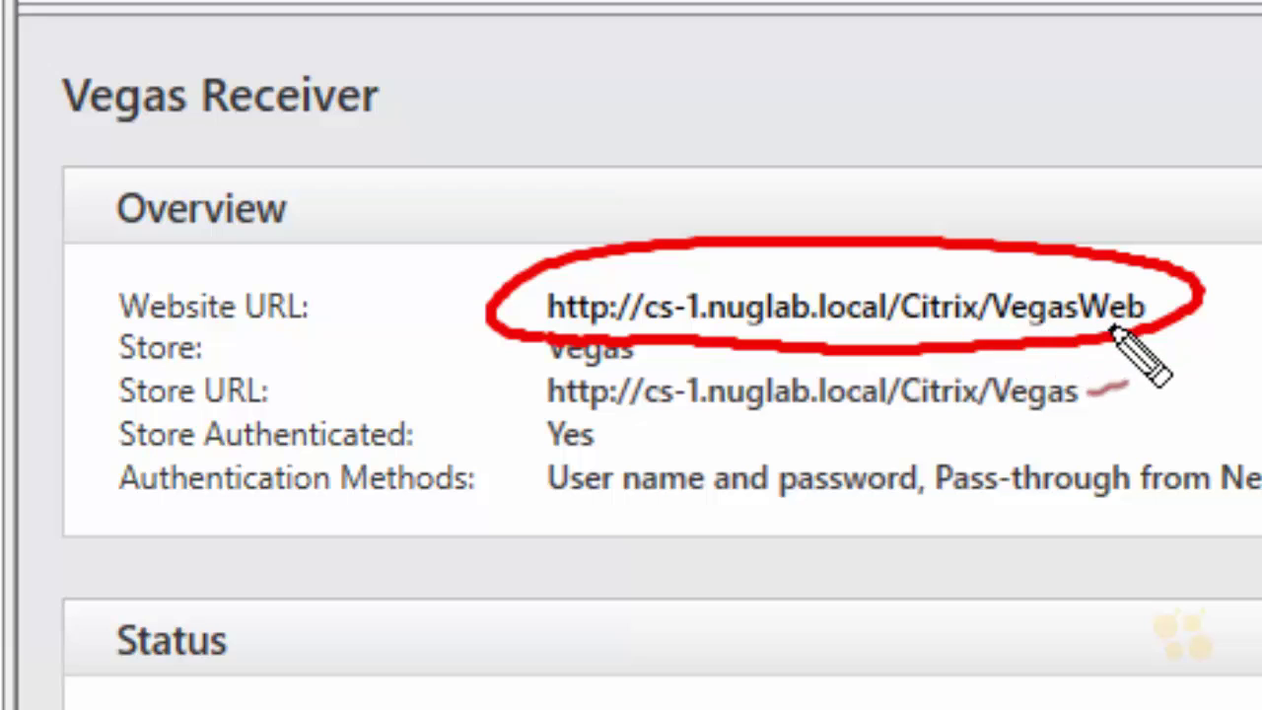
pyautogui.moveTo(1038, 175)
pyautogui.mouseDown()
pyautogui.moveTo(1020, 254)
pyautogui.moveTo(1020, 243)
pyautogui.mouseUp()
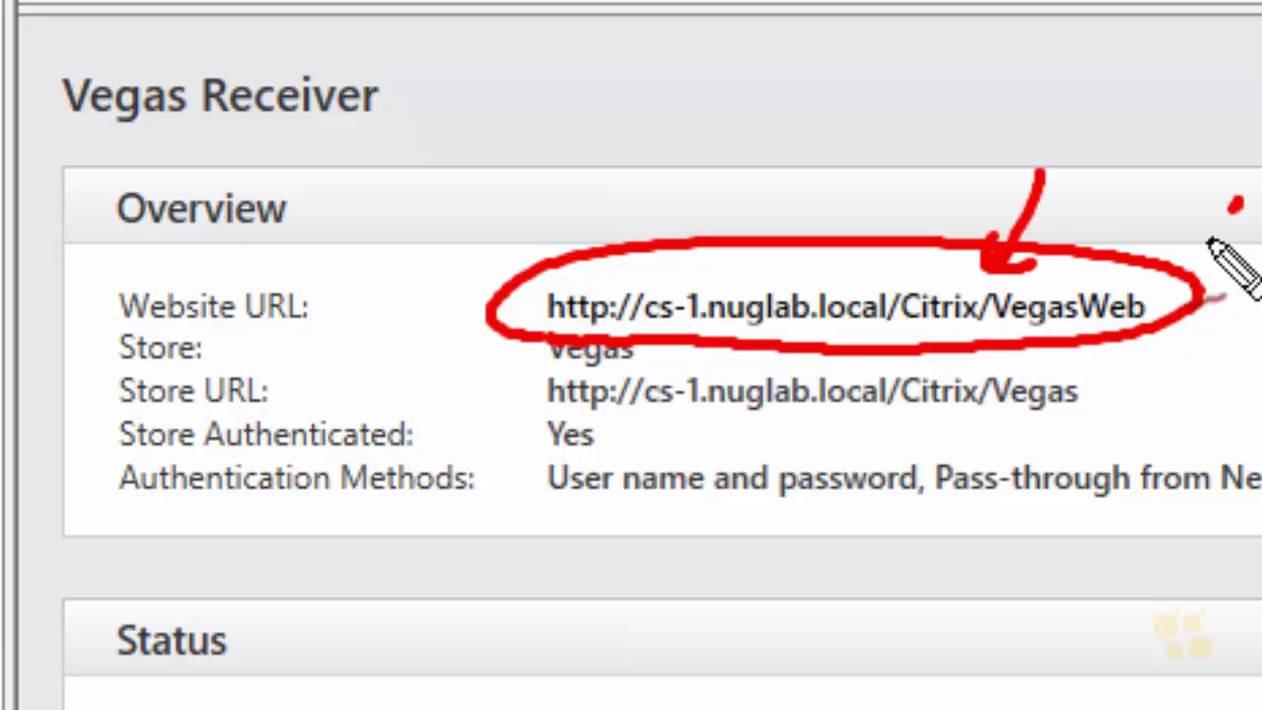
pyautogui.moveTo(1239, 202); pyautogui.dragTo(1171, 270)
pyautogui.moveTo(1172, 270); pyautogui.dragTo(1186, 268)
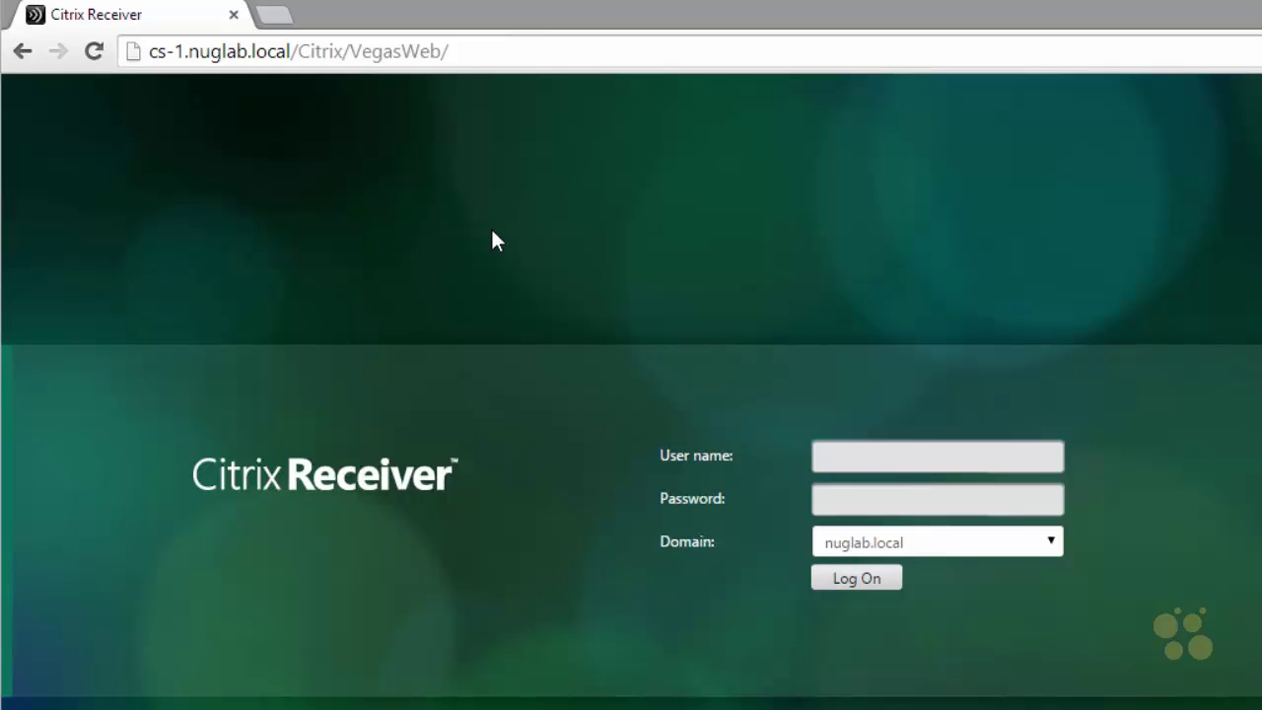
# - Log on to the VegasWeb Citrix Receiver site with the account's user name and password, keeping the nuglab.local domain
pyautogui.click(849, 457)
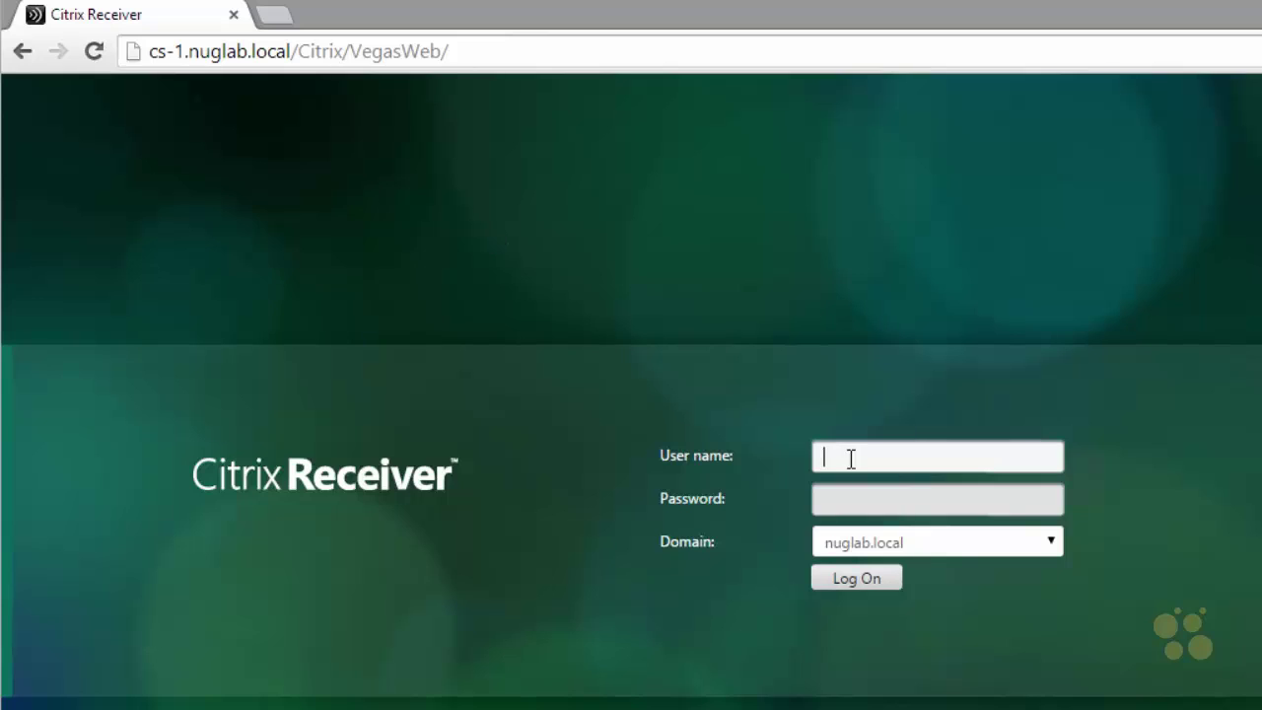
pyautogui.write('bob')
pyautogui.press('Tab')
pyautogui.write('•••••••••')
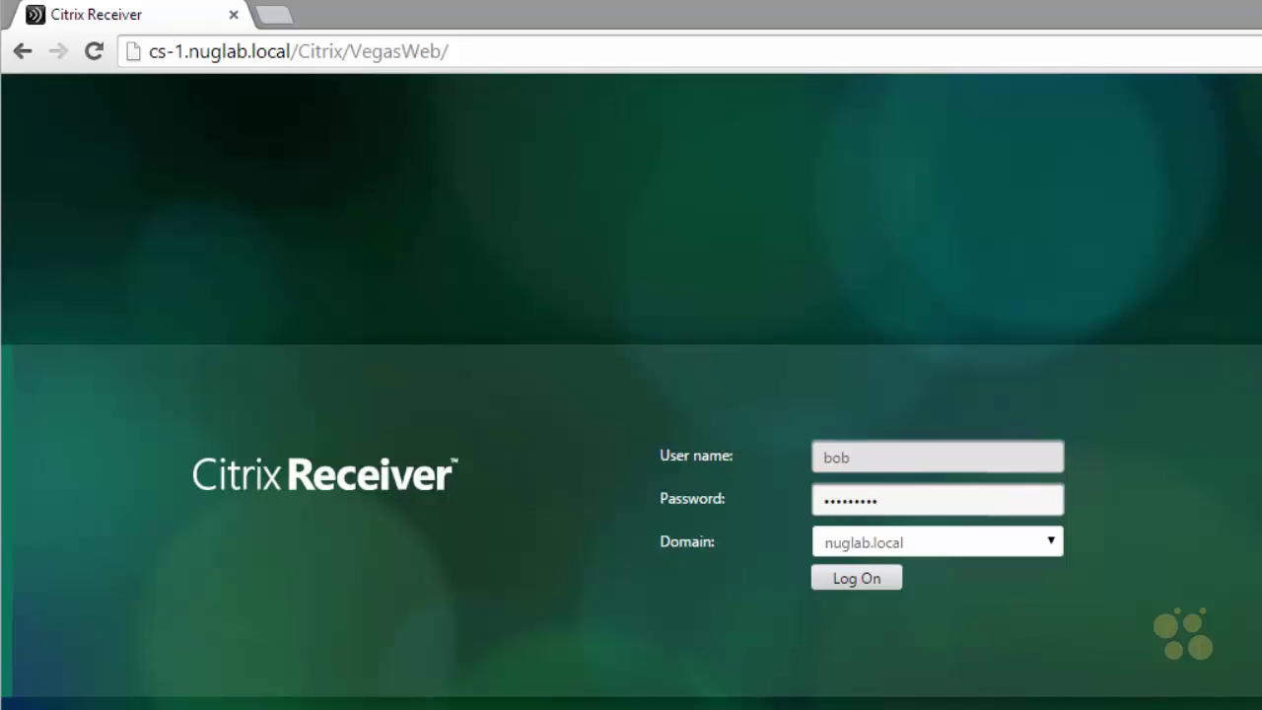
pyautogui.click(873, 583)
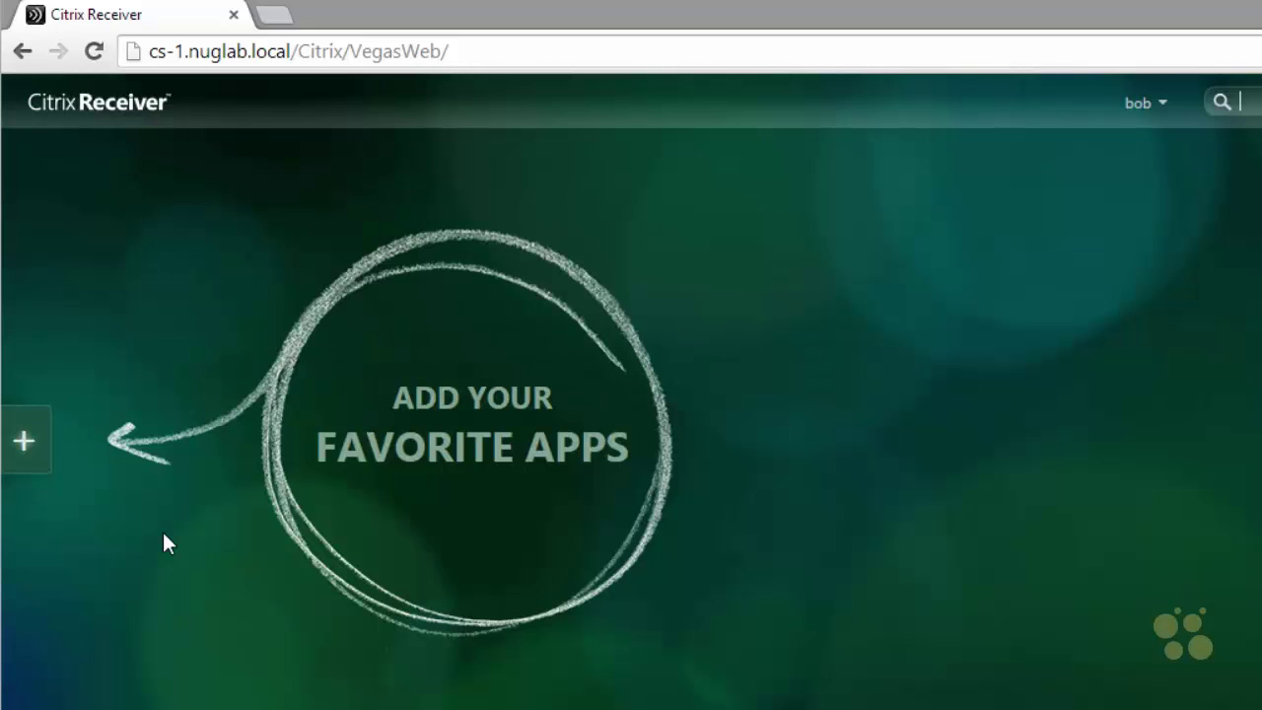
# - Add Calculator, Wordpad and Notepad from the full app list to the favorite apps
pyautogui.click(23, 442)
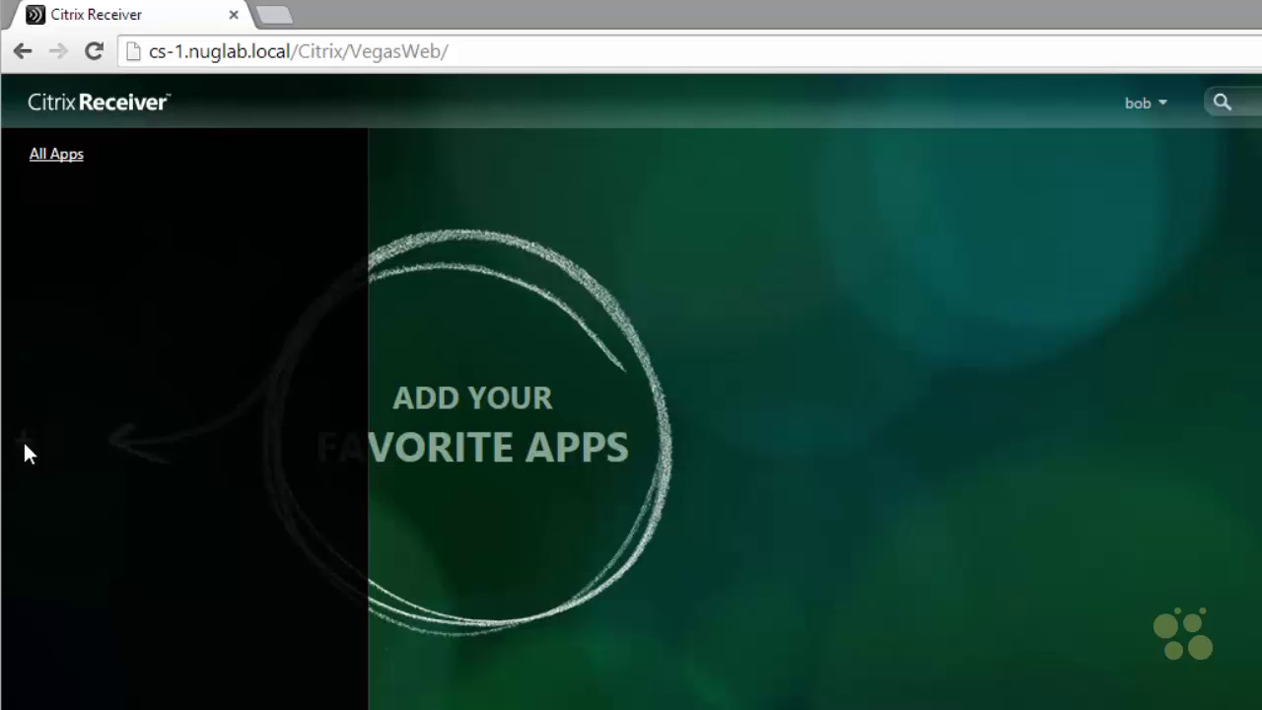
pyautogui.click(56, 160)
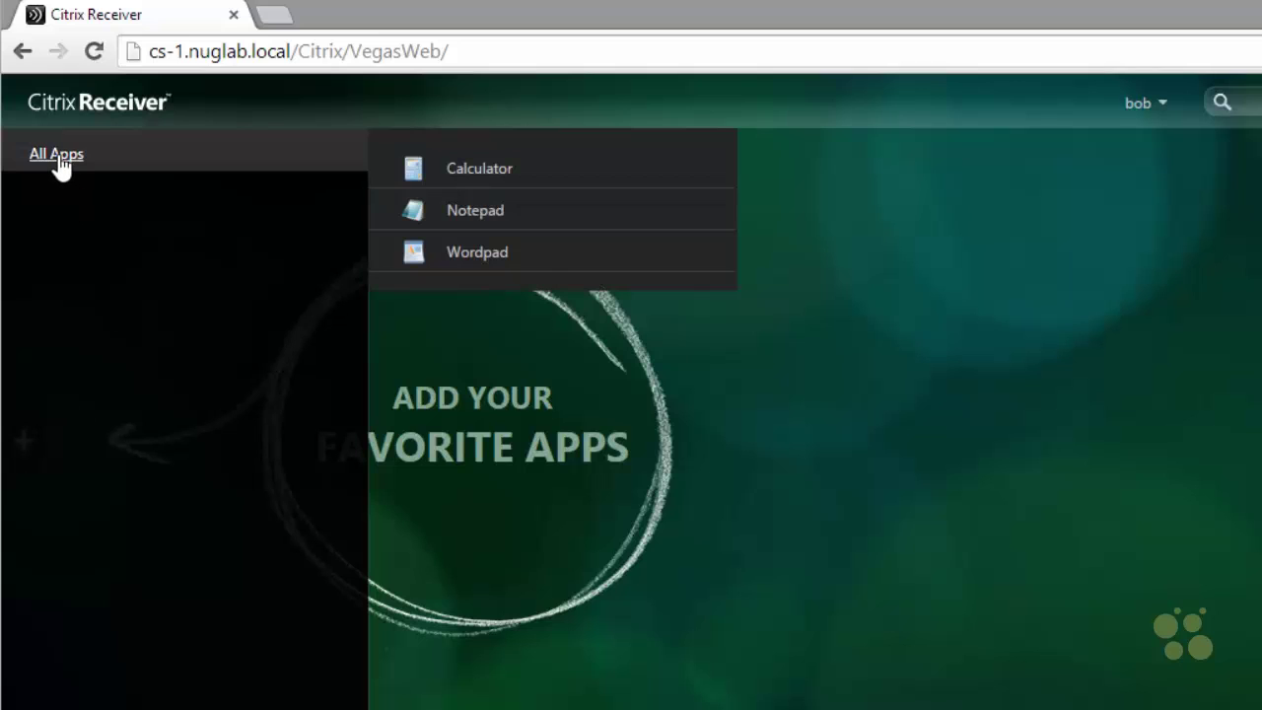
pyautogui.click(479, 170)
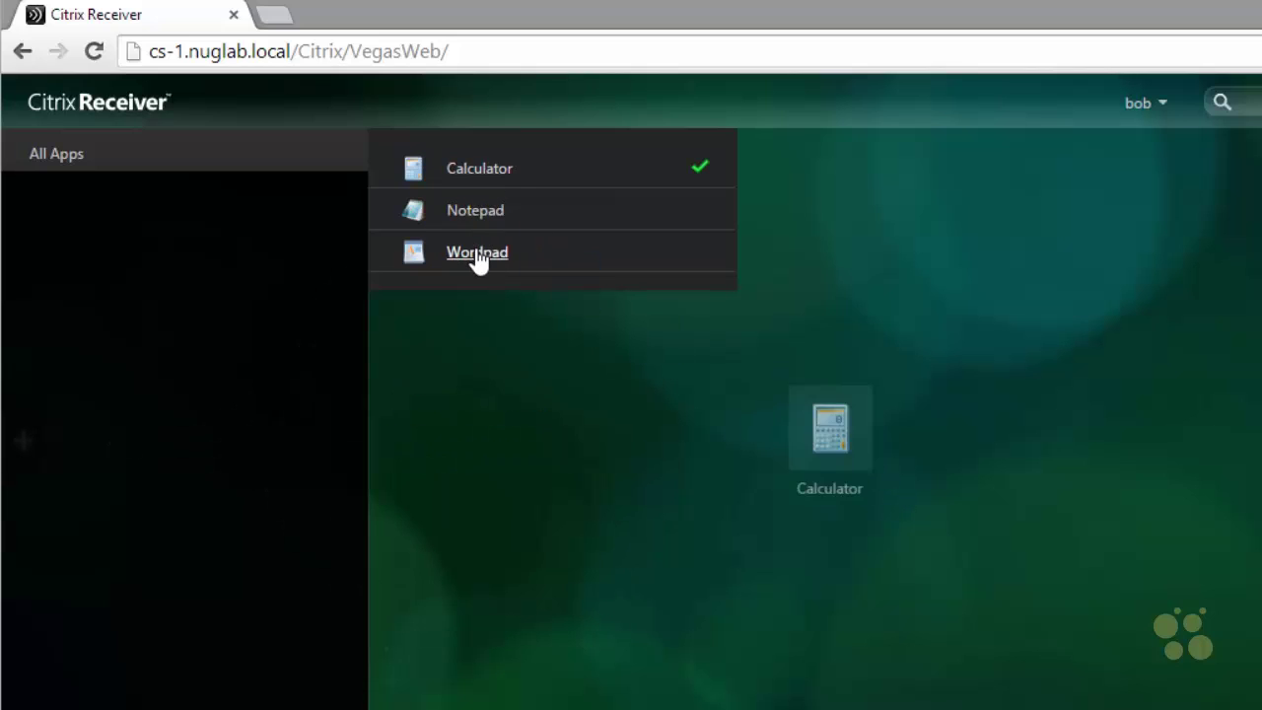
pyautogui.click(477, 254)
pyautogui.click(476, 212)
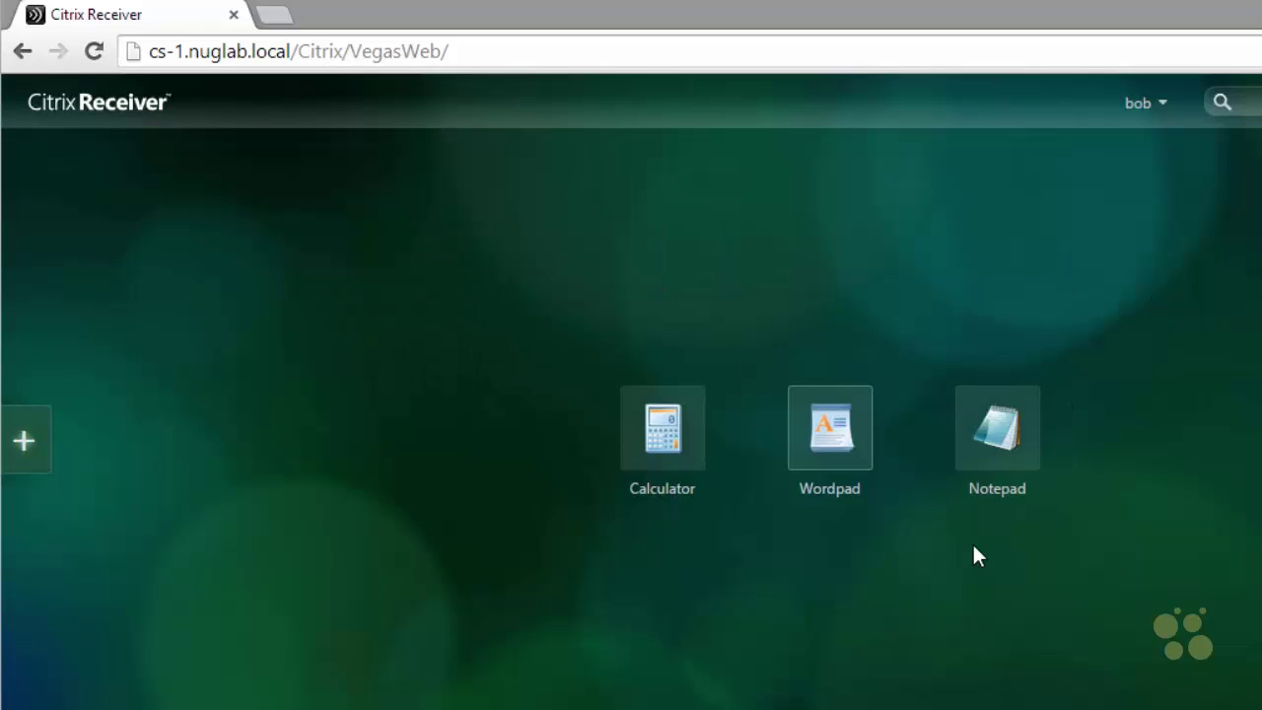
# - Remove Notepad from the favorite apps
pyautogui.click(998, 437)
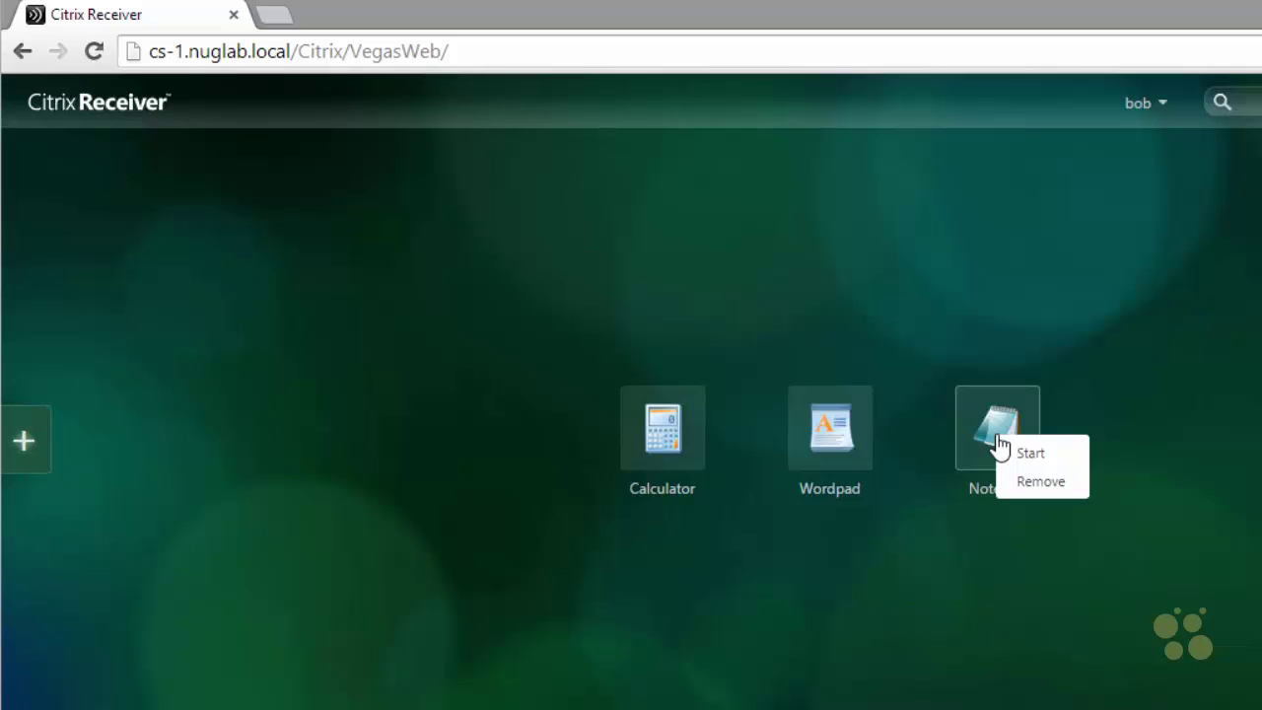
pyautogui.click(1040, 485)
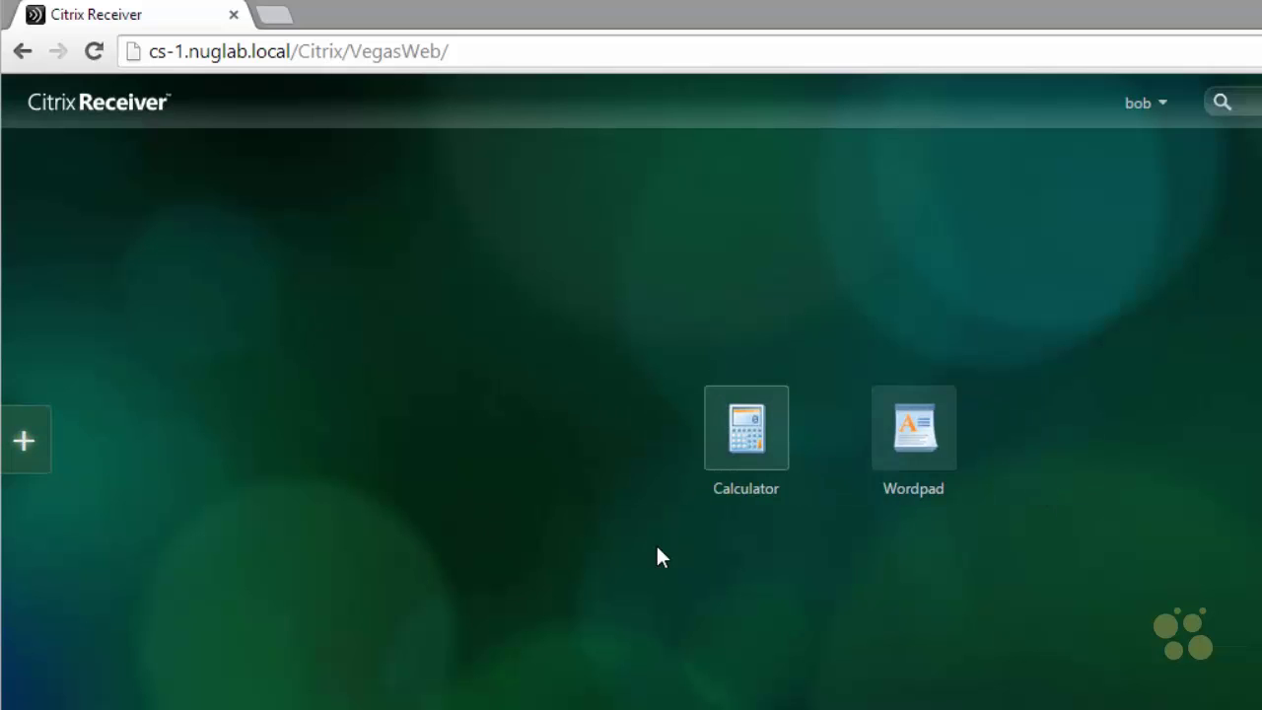
# - Launch the published Calculator and compute 6783 minus 555 to test it
pyautogui.click(752, 439)
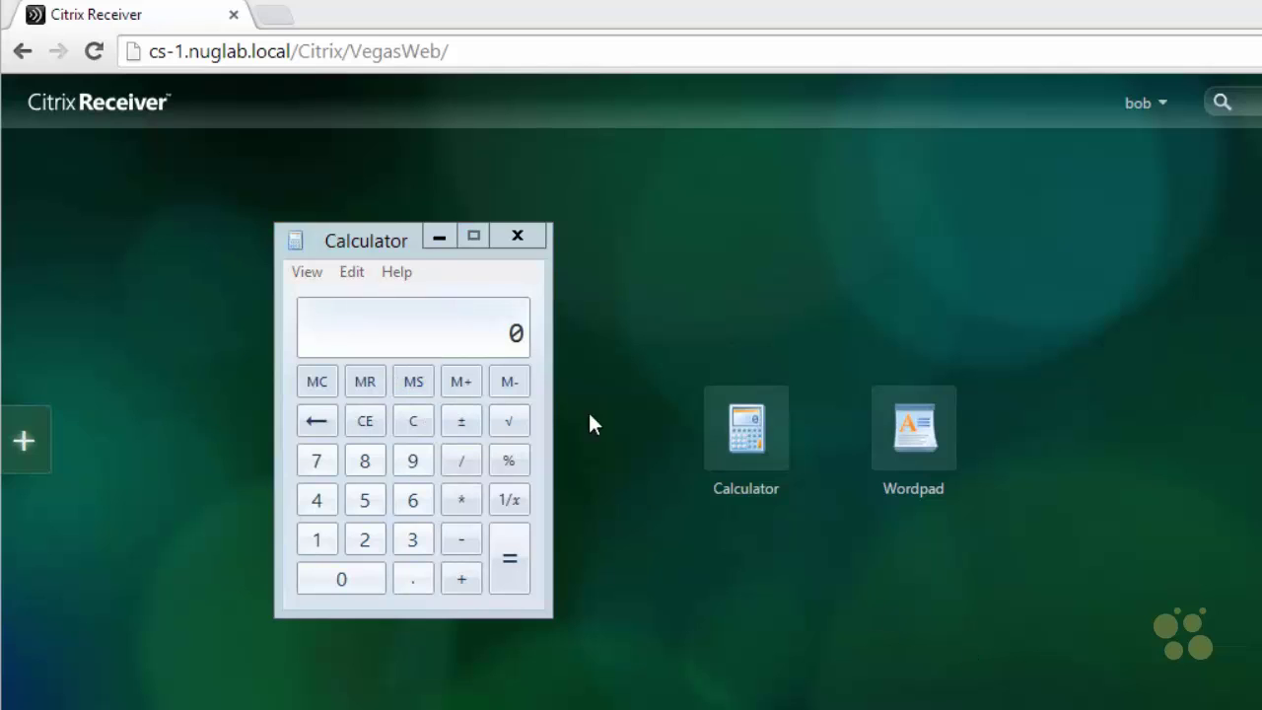
pyautogui.click(386, 243)
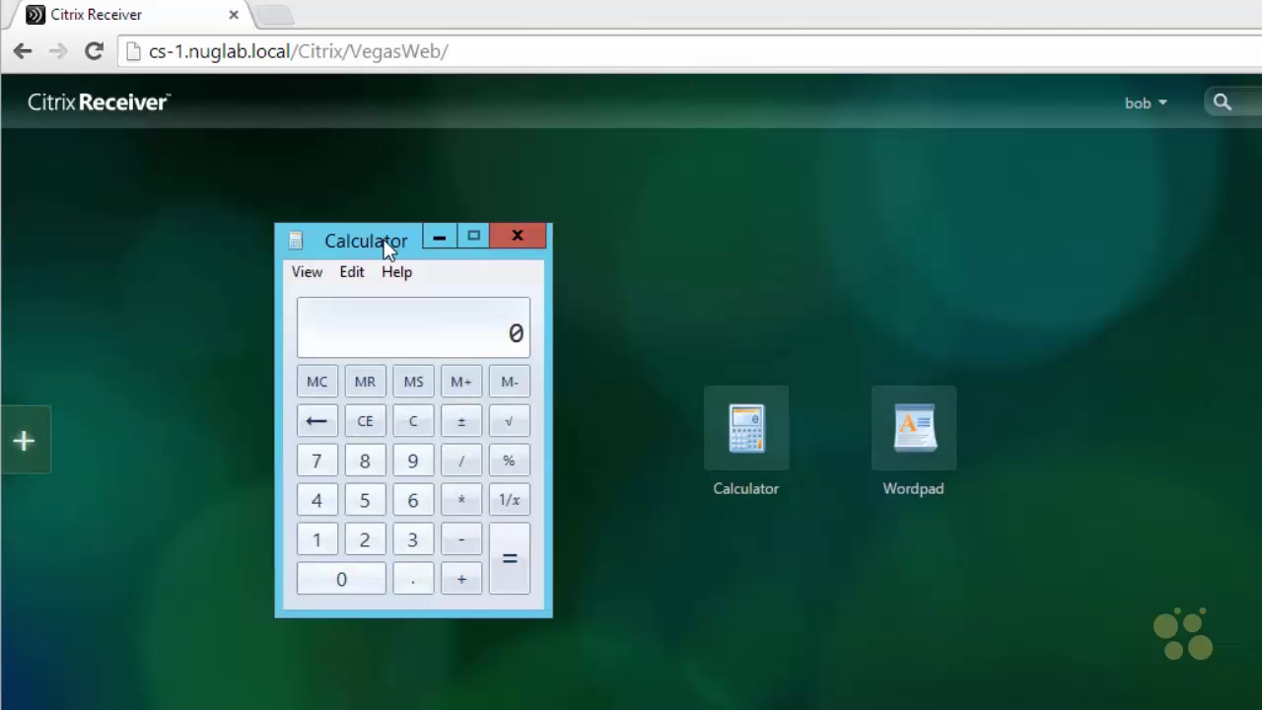
pyautogui.click(413, 500)
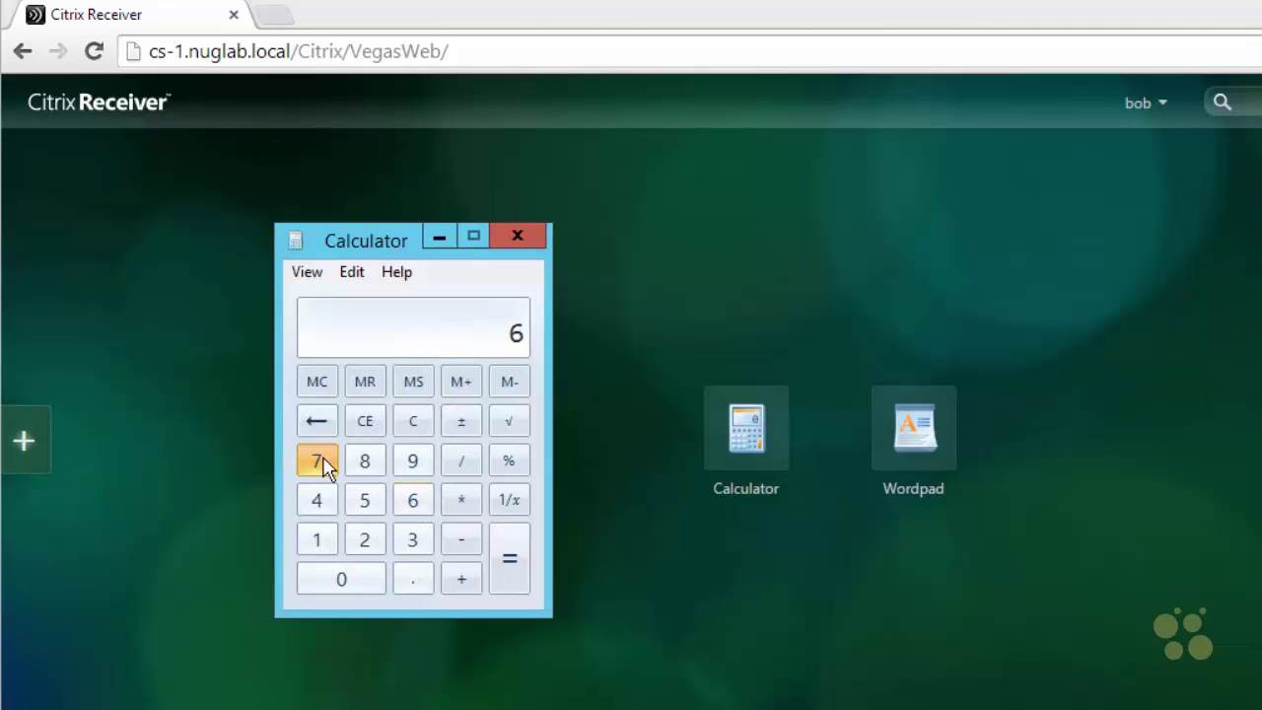
pyautogui.click(325, 466)
pyautogui.click(367, 467)
pyautogui.click(412, 540)
pyautogui.click(461, 539)
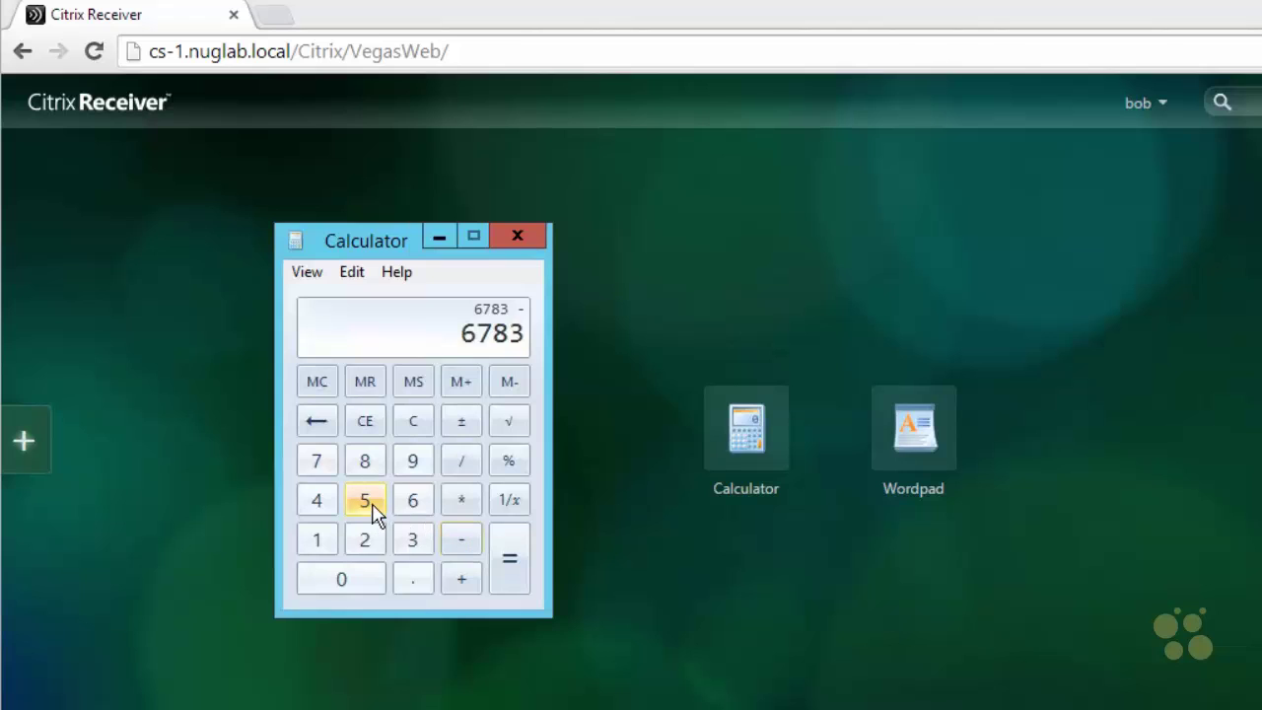
pyautogui.click(375, 510)
pyautogui.doubleClick(375, 511)
pyautogui.click(509, 558)
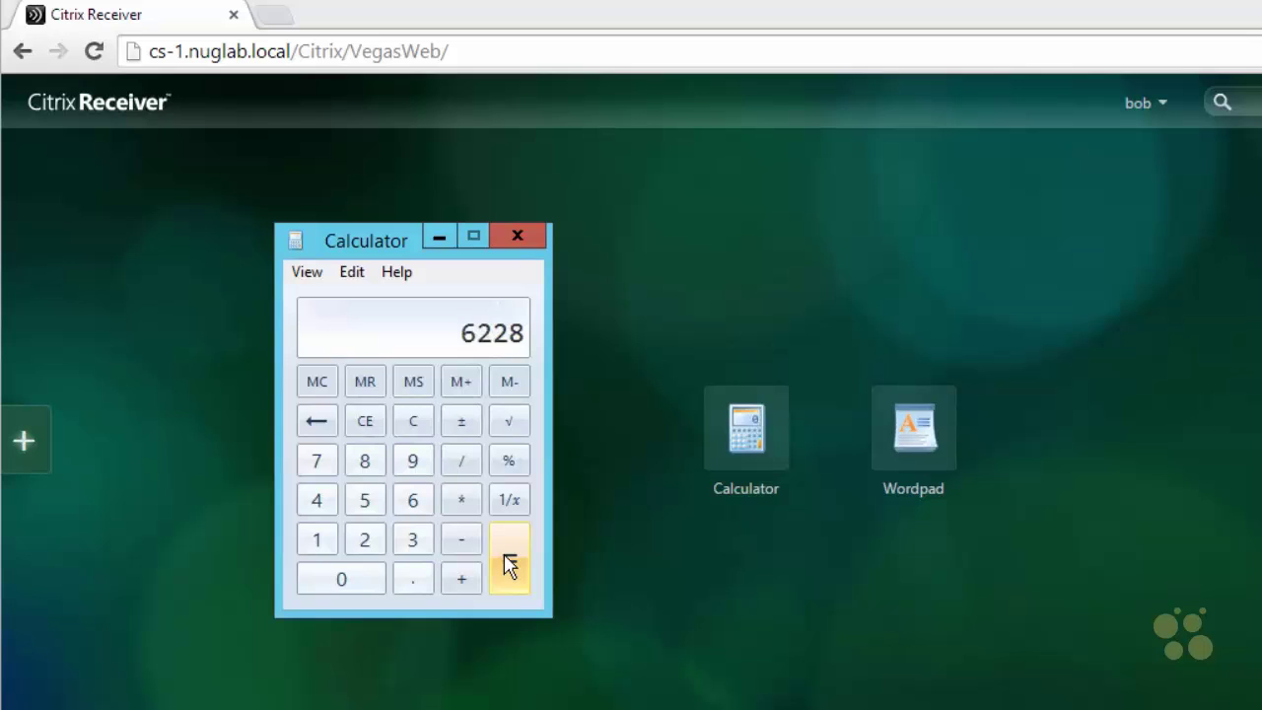
# - Close the Calculator and log off from the Citrix Receiver site
pyautogui.click(521, 239)
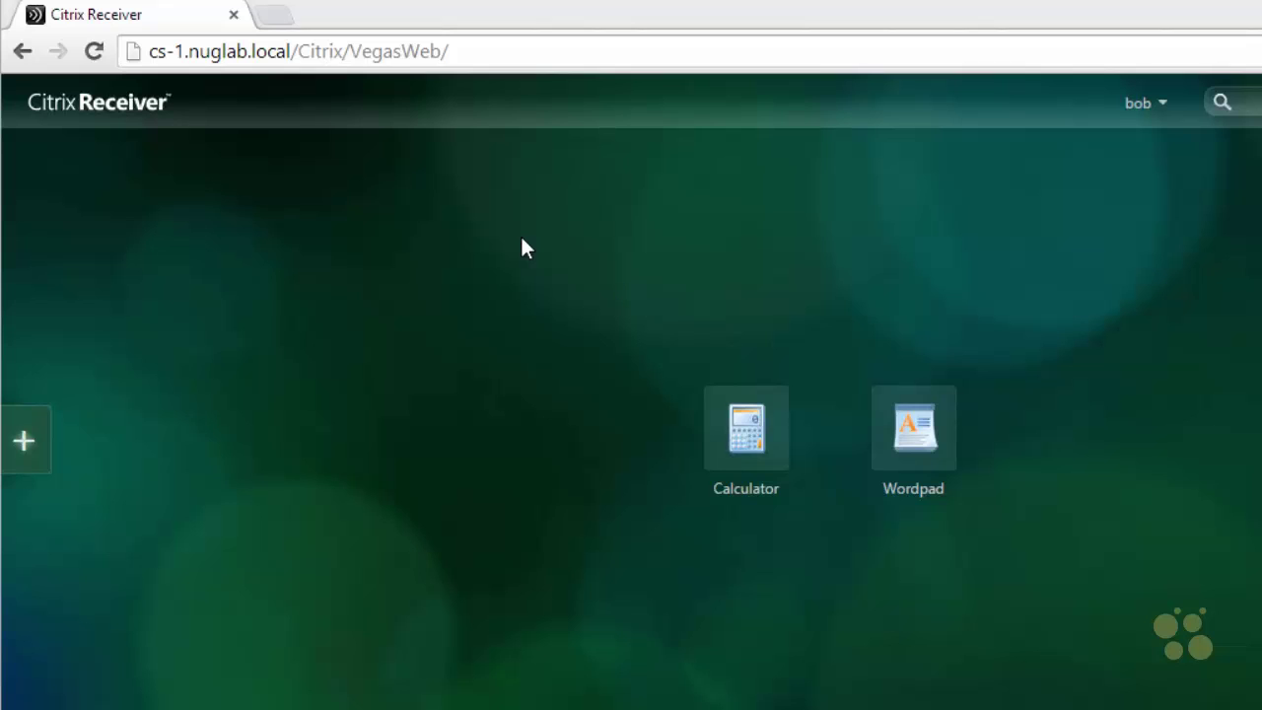
pyautogui.click(1150, 109)
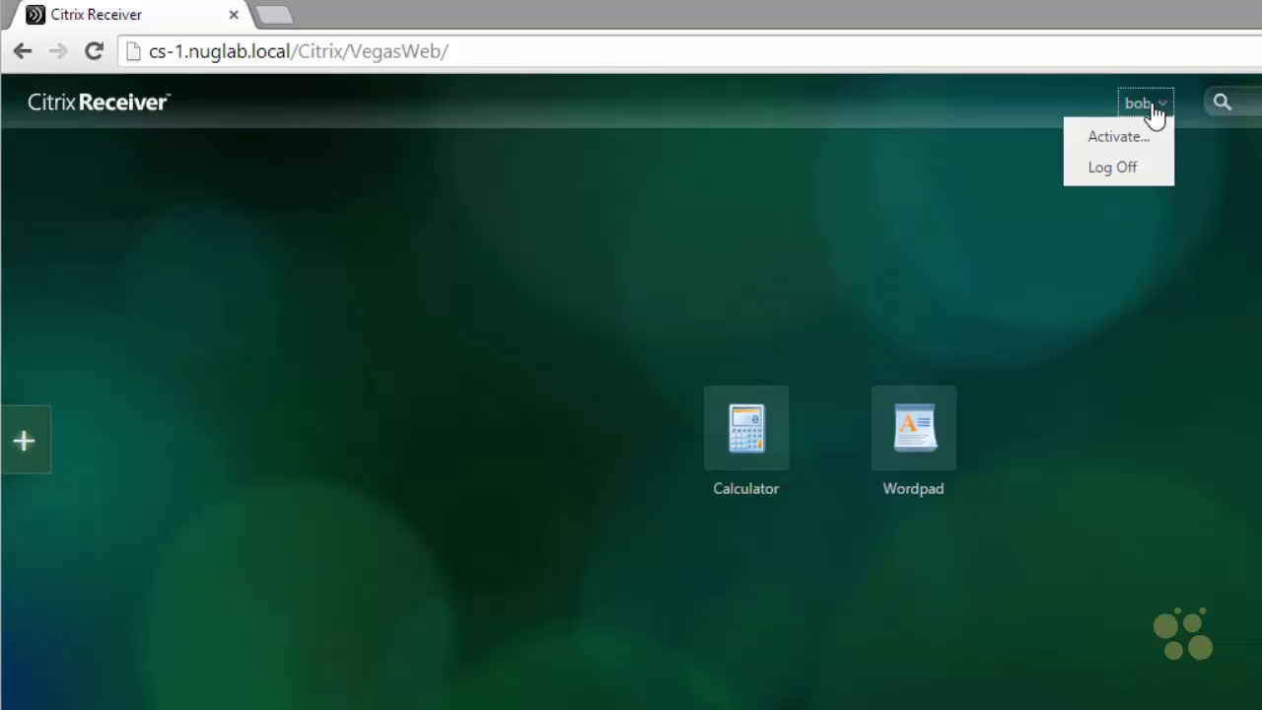
pyautogui.click(1115, 169)
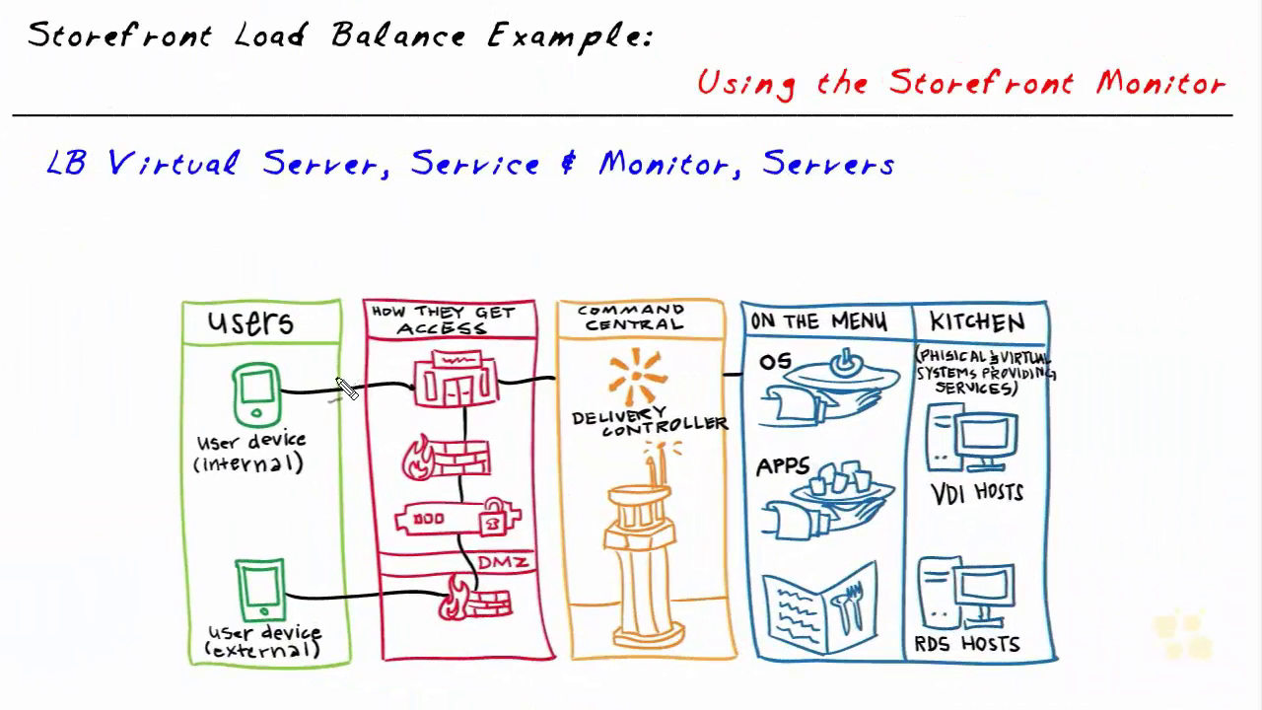
pyautogui.moveTo(336, 411); pyautogui.dragTo(337, 428)
pyautogui.moveTo(332, 349)
pyautogui.mouseDown()
pyautogui.moveTo(369, 342)
pyautogui.moveTo(385, 423)
pyautogui.mouseUp()
pyautogui.moveTo(385, 423); pyautogui.dragTo(339, 427)
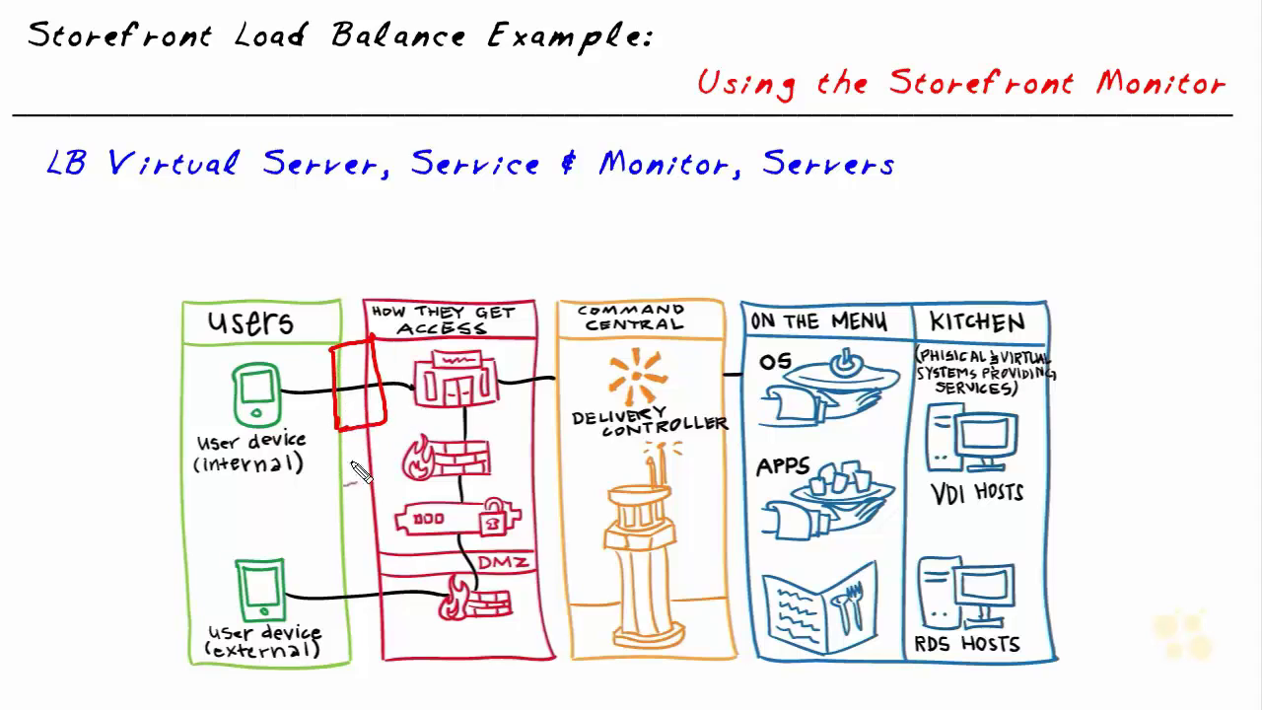
pyautogui.moveTo(347, 473); pyautogui.dragTo(358, 421)
pyautogui.moveTo(342, 435); pyautogui.dragTo(364, 440)
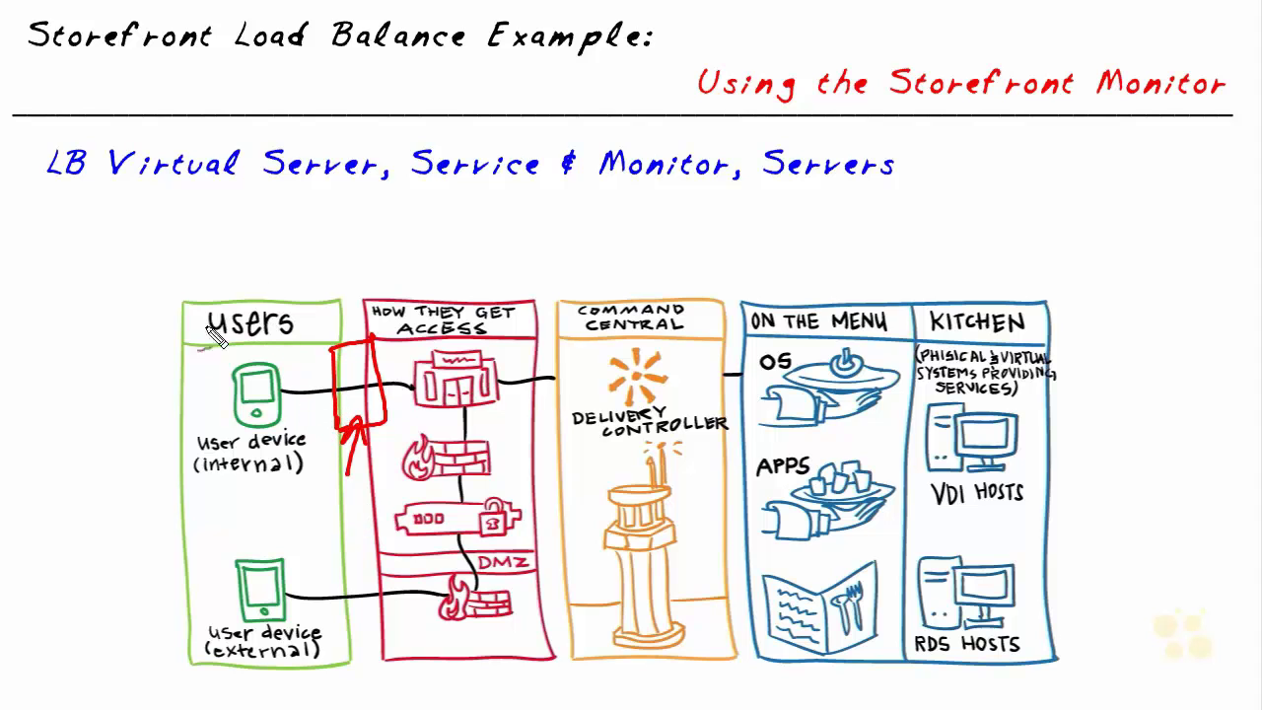
pyautogui.moveTo(141, 351)
pyautogui.mouseDown()
pyautogui.moveTo(211, 329)
pyautogui.moveTo(286, 261)
pyautogui.moveTo(325, 254)
pyautogui.mouseUp()
pyautogui.moveTo(150, 379); pyautogui.dragTo(340, 258)
pyautogui.moveTo(490, 361)
pyautogui.mouseDown()
pyautogui.moveTo(567, 237)
pyautogui.moveTo(589, 241)
pyautogui.moveTo(651, 205)
pyautogui.mouseUp()
pyautogui.moveTo(671, 197); pyautogui.dragTo(747, 259)
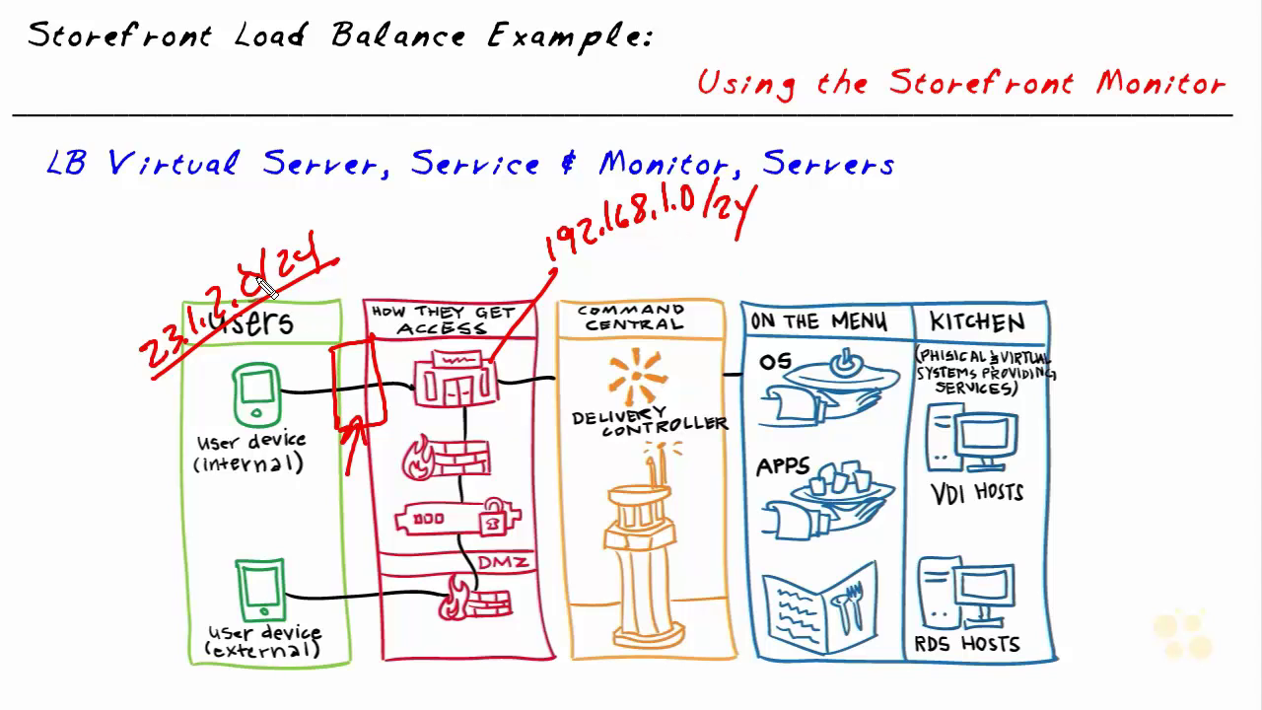
pyautogui.moveTo(62, 194)
pyautogui.mouseDown()
pyautogui.moveTo(352, 202)
pyautogui.moveTo(313, 372)
pyautogui.moveTo(300, 361)
pyautogui.mouseUp()
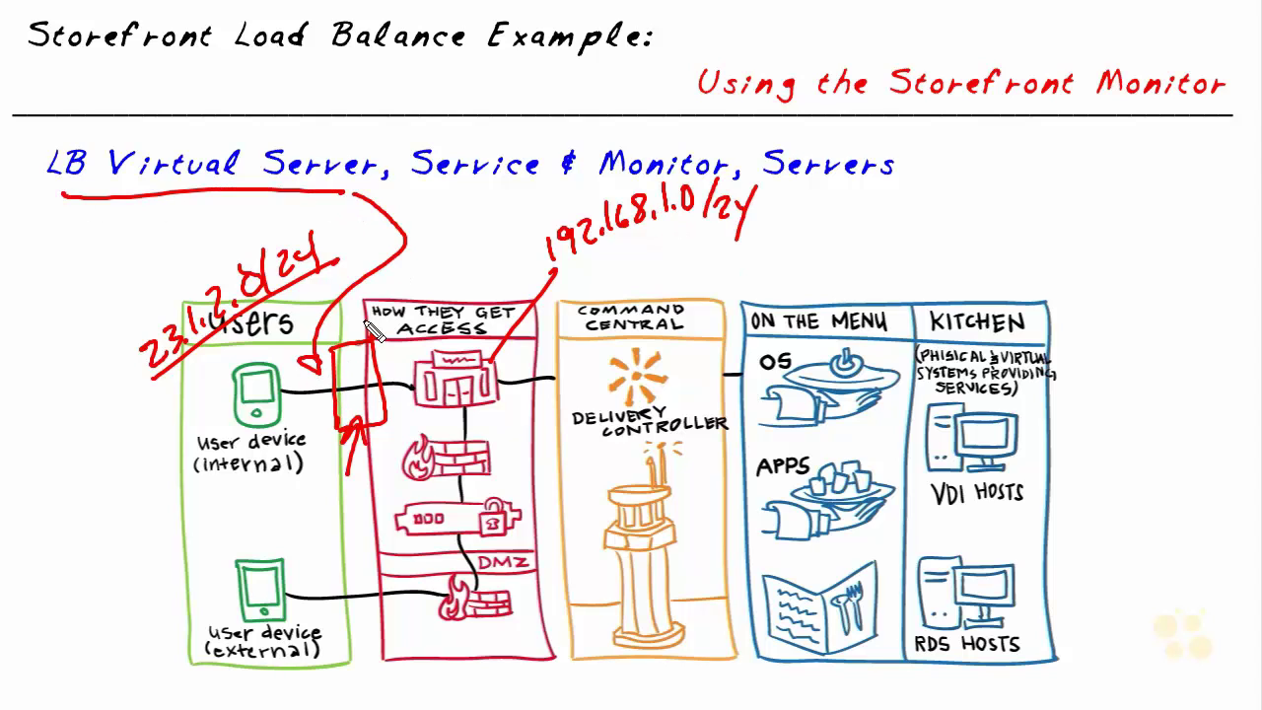
pyautogui.moveTo(390, 318)
pyautogui.mouseDown()
pyautogui.moveTo(347, 332)
pyautogui.moveTo(361, 298)
pyautogui.moveTo(387, 294)
pyautogui.mouseUp()
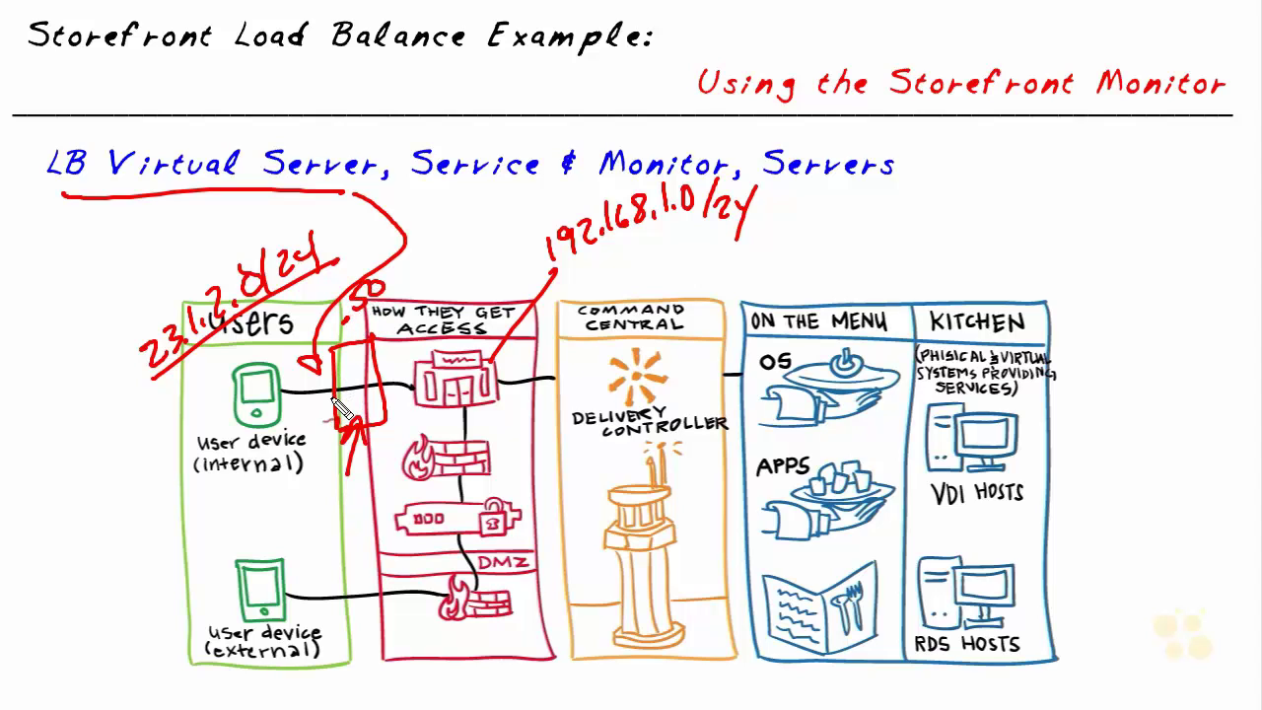
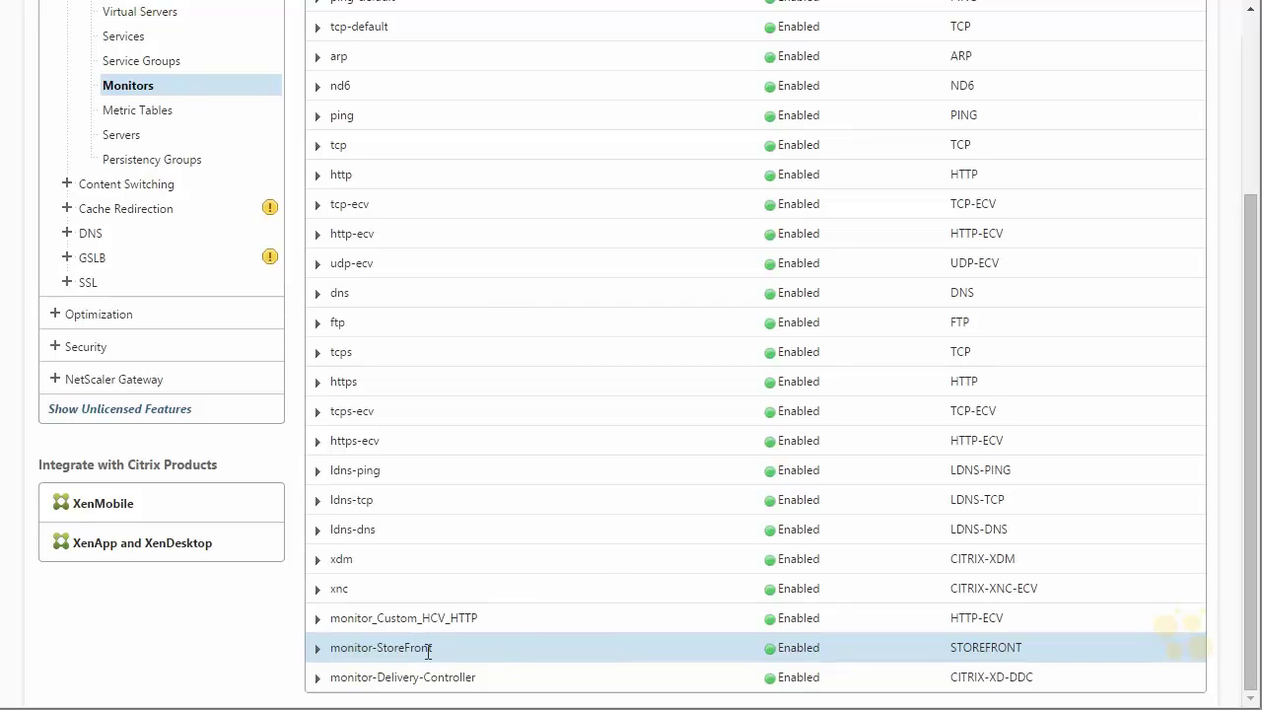
# - Edit monitor-StoreFront to use the store name Vegas and turn off the Storefront Account Service check
pyautogui.rightClick(428, 652)
pyautogui.click(469, 560)
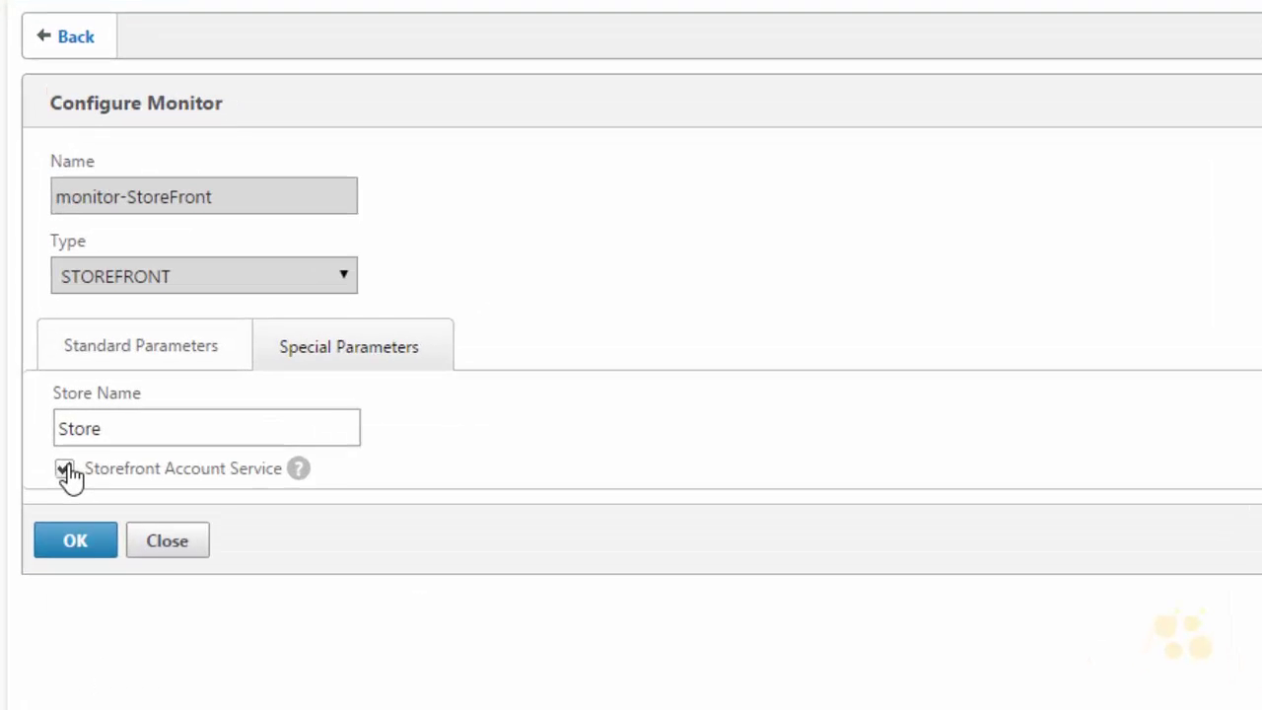
pyautogui.click(63, 469)
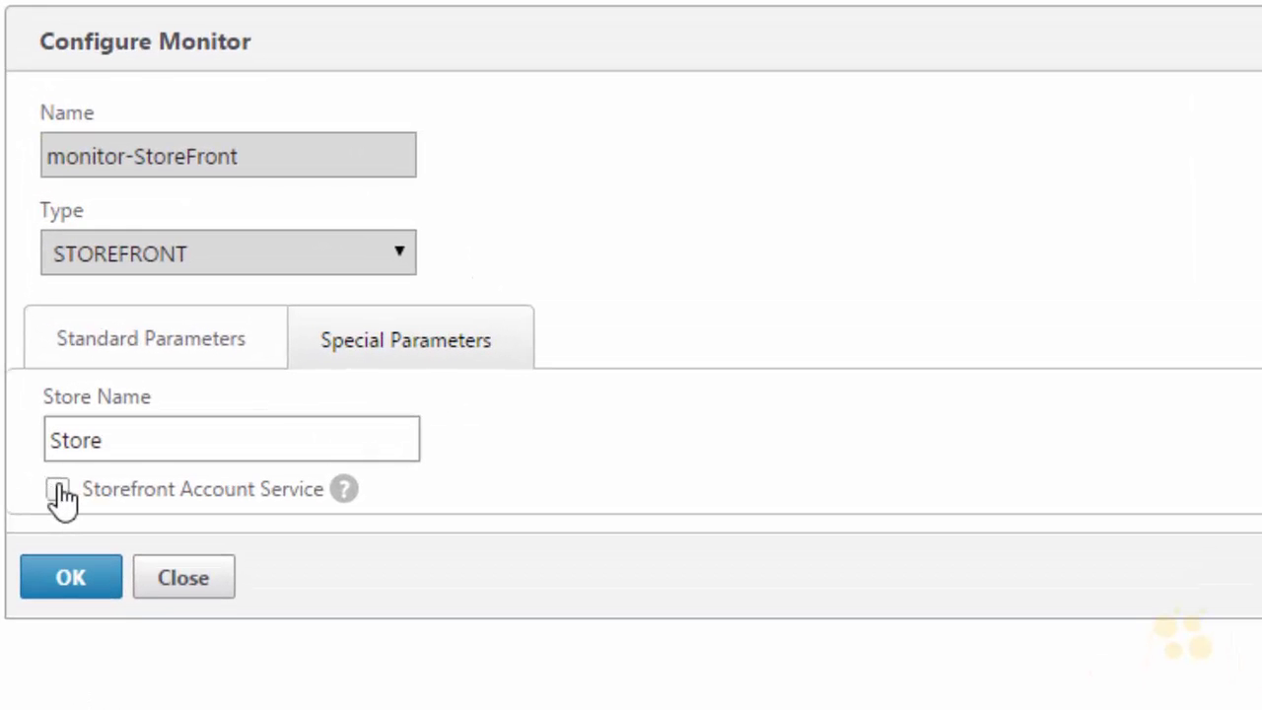
pyautogui.click(138, 428)
pyautogui.moveTo(138, 428); pyautogui.dragTo(46, 436)
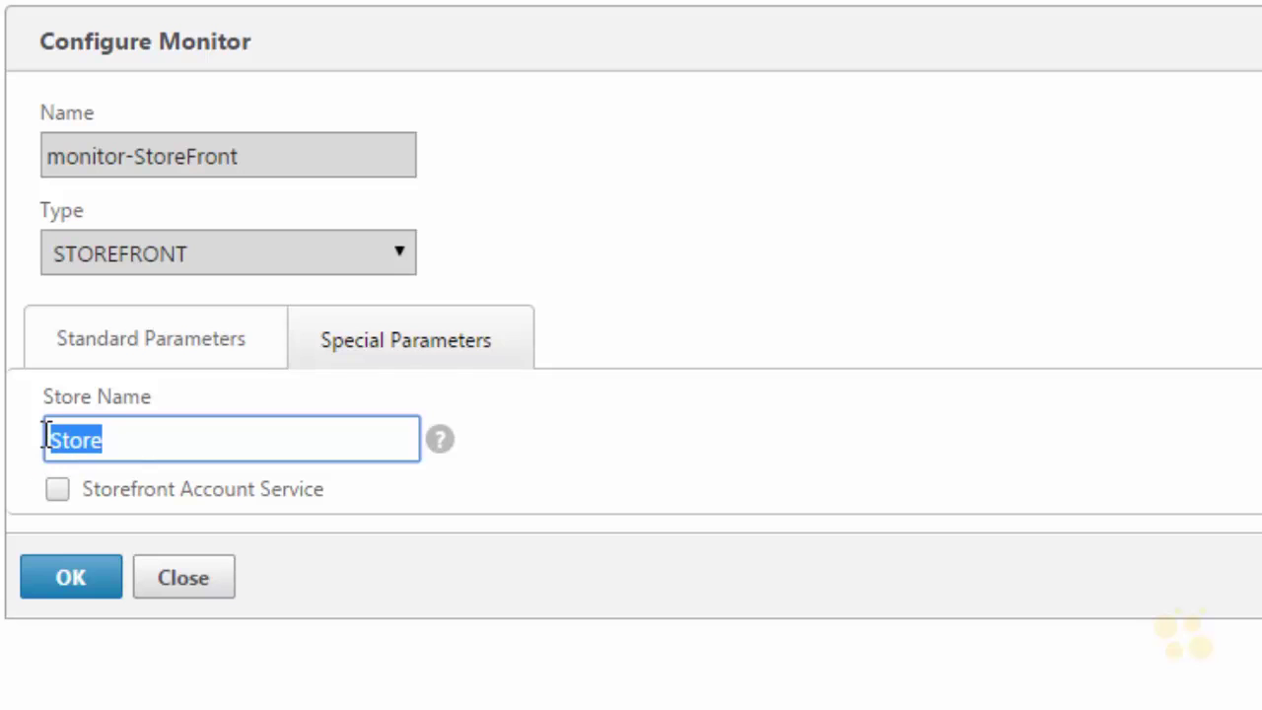
pyautogui.write('Vegas')
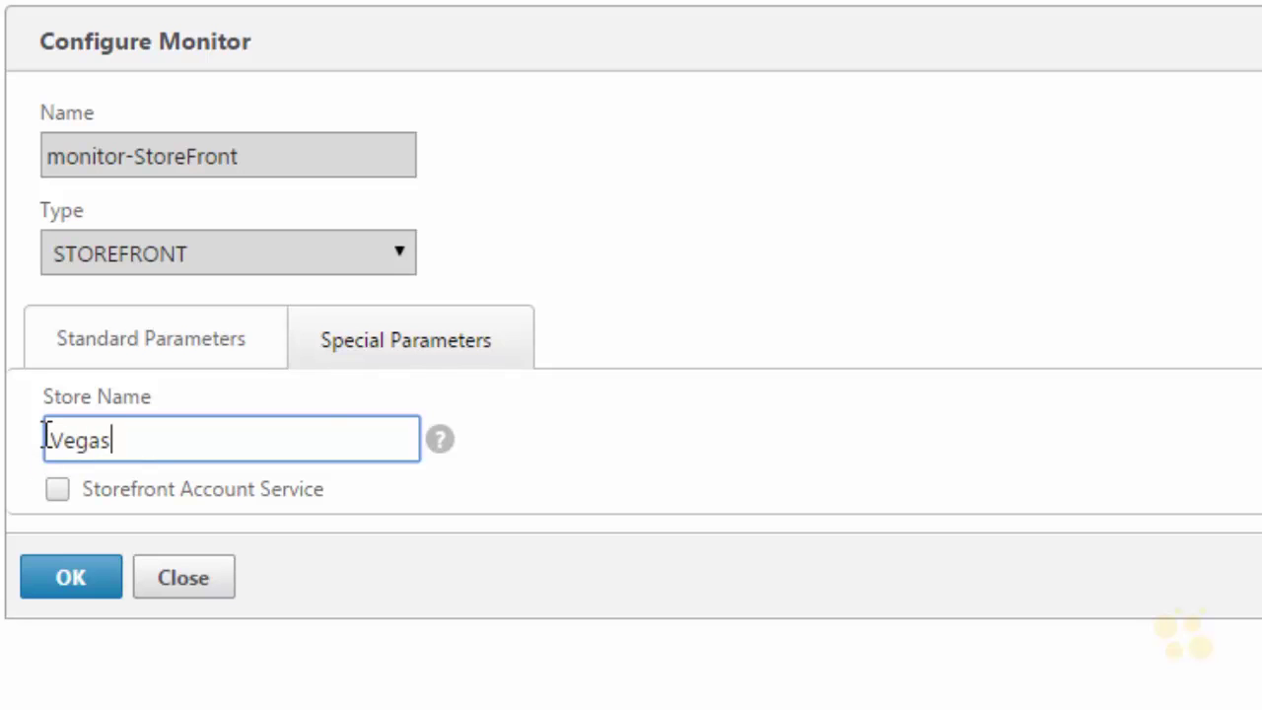
pyautogui.click(70, 580)
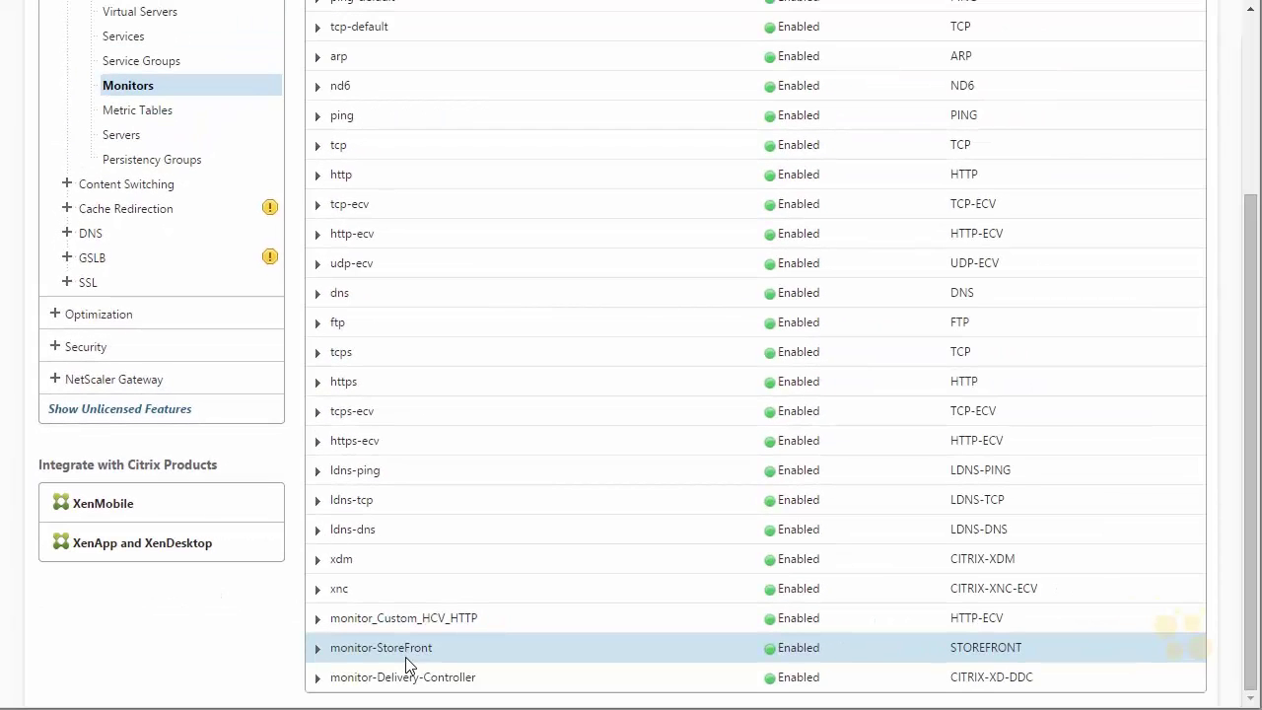
# - Create a load balancing service named StoreFront_Service on the existing server StoreFront_Server, using HTTP on port 80
pyautogui.scroll(3, 405, 657)
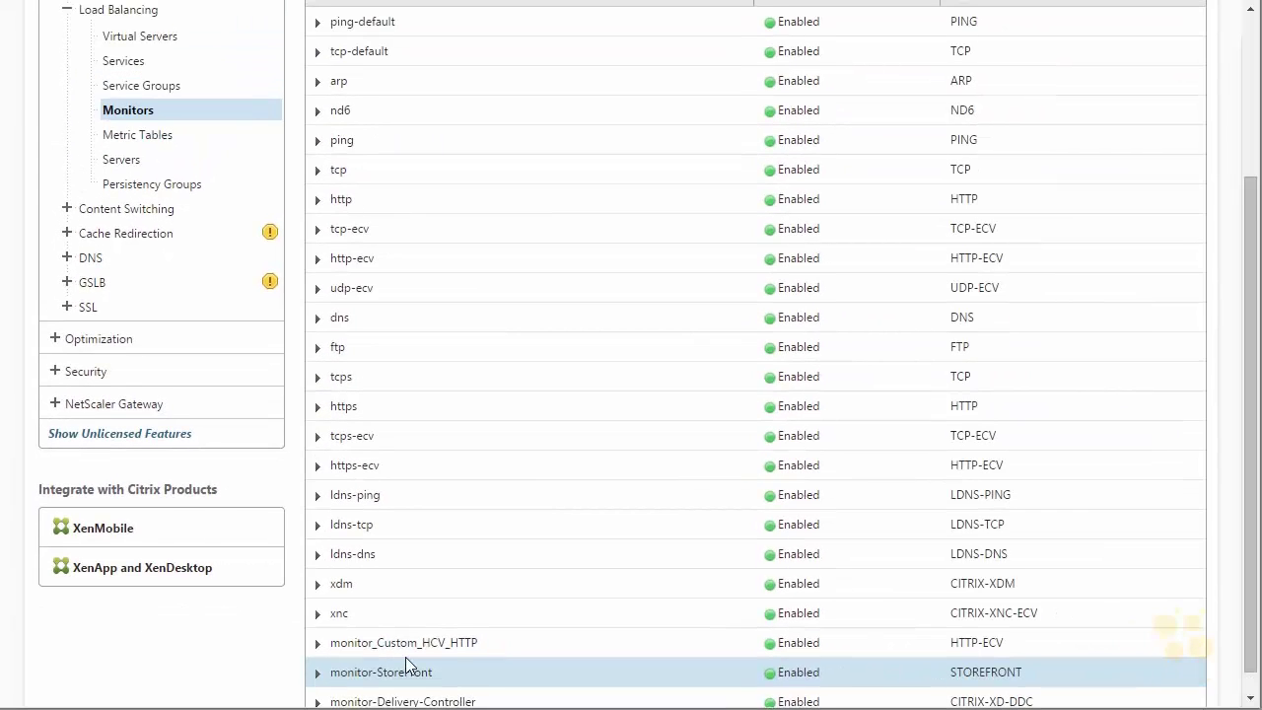
pyautogui.click(135, 295)
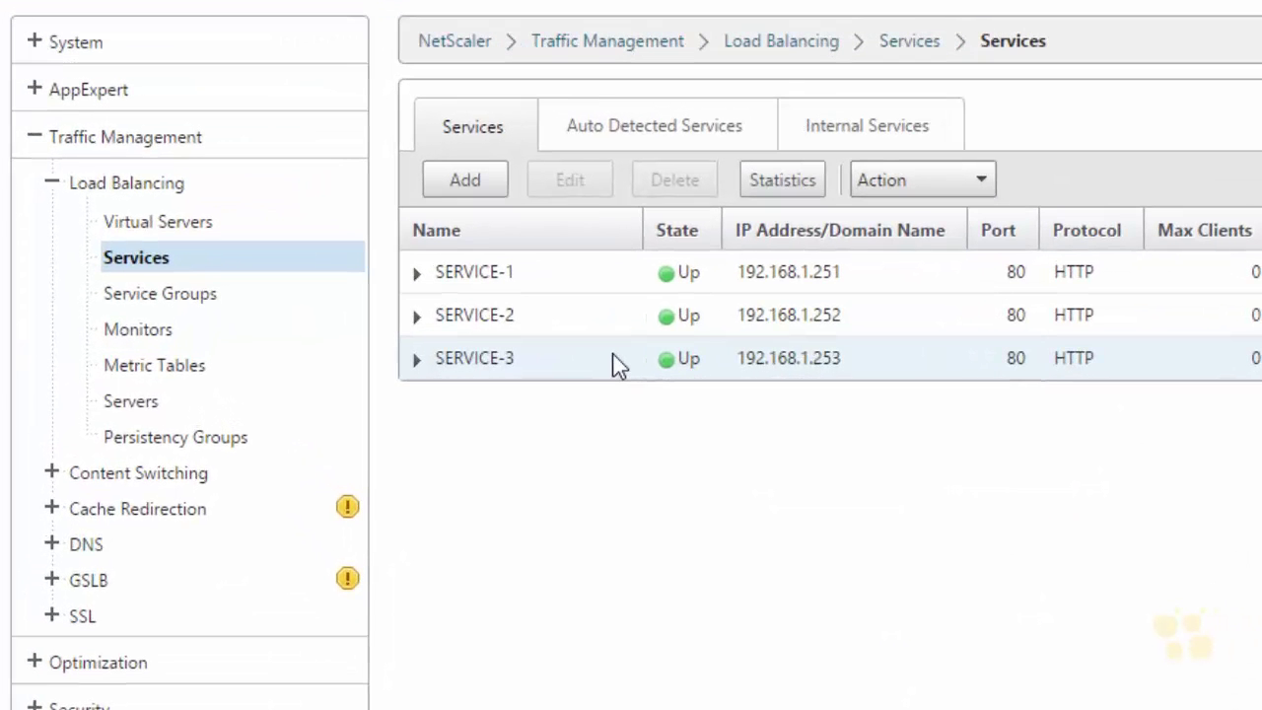
pyautogui.click(472, 185)
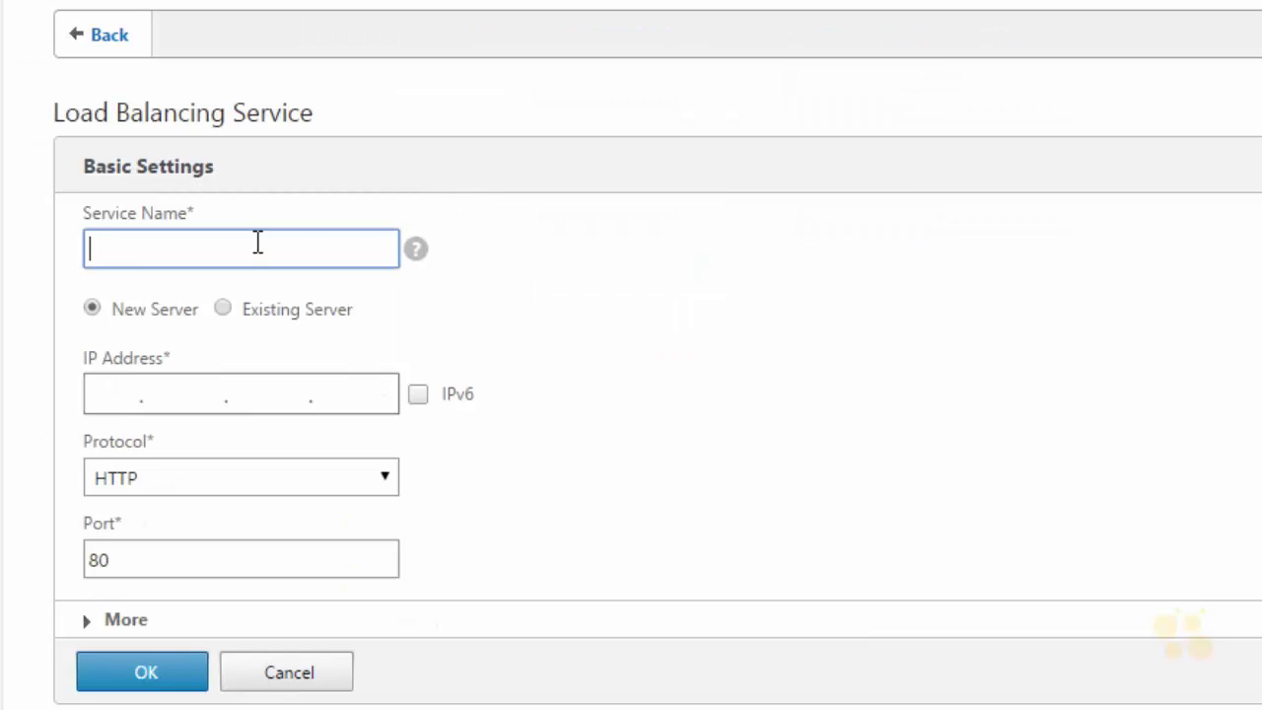
pyautogui.write('StoreFront_Service')
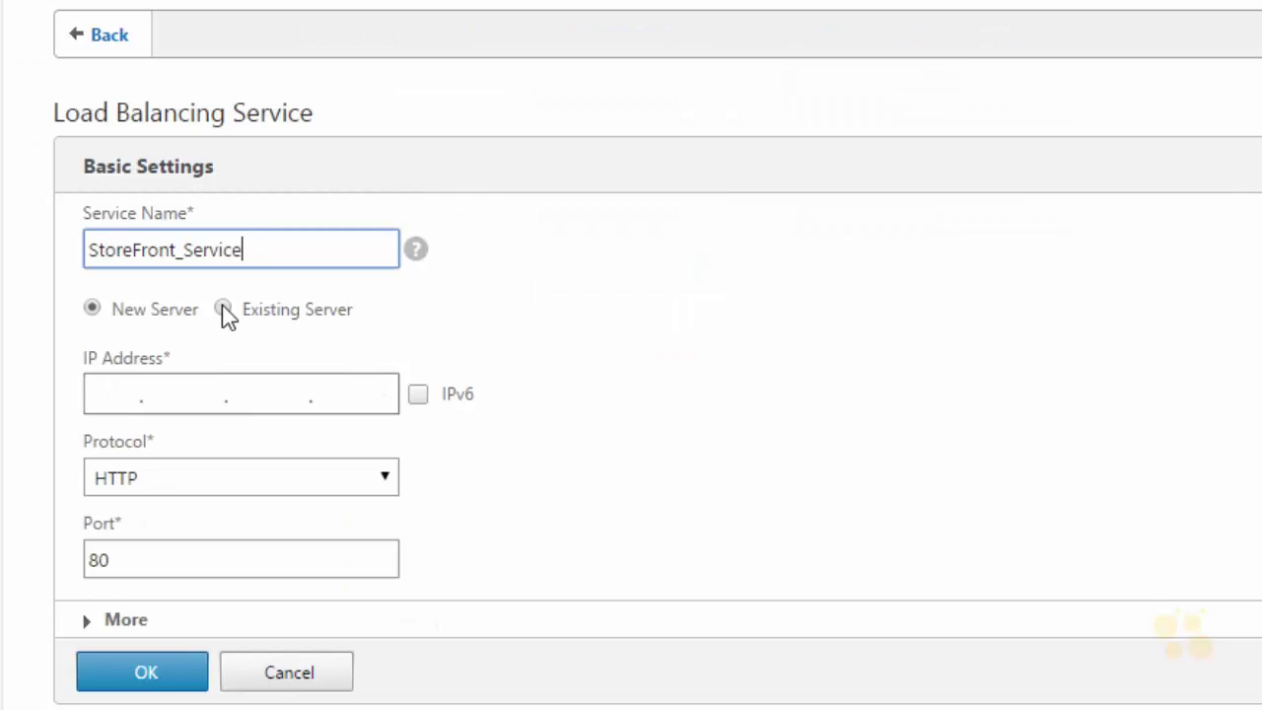
pyautogui.click(223, 309)
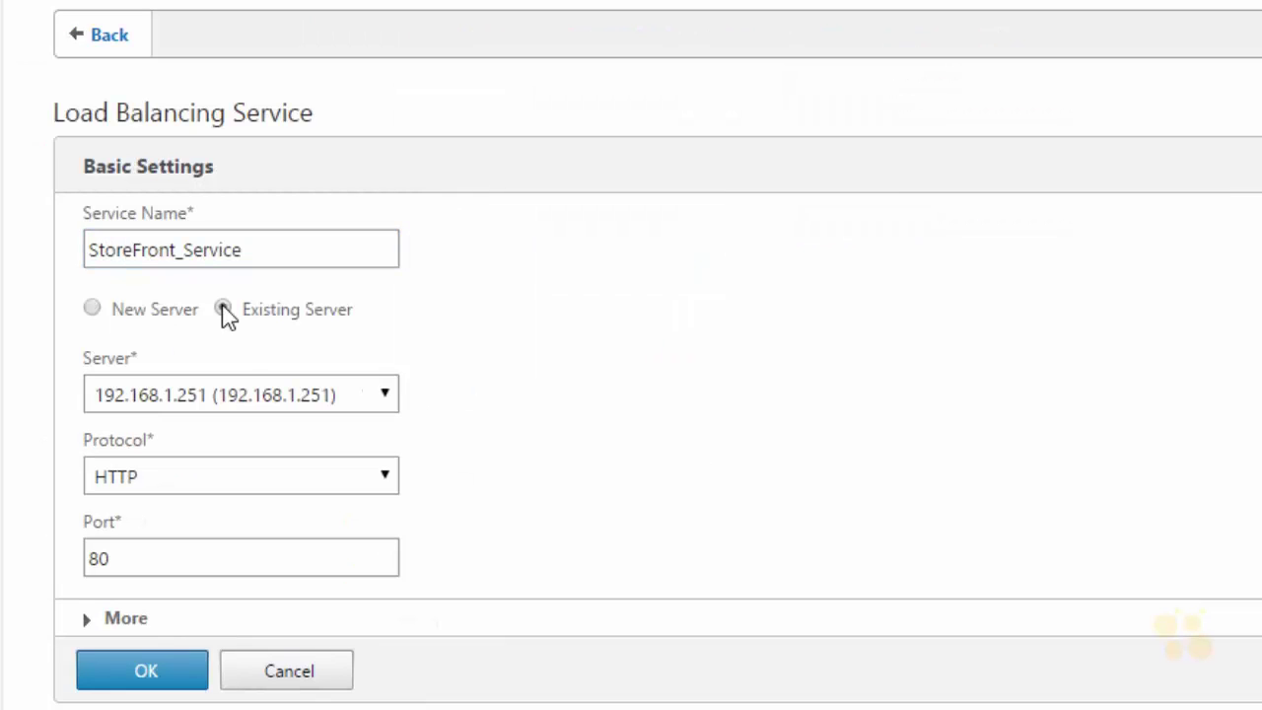
pyautogui.click(282, 398)
pyautogui.click(258, 558)
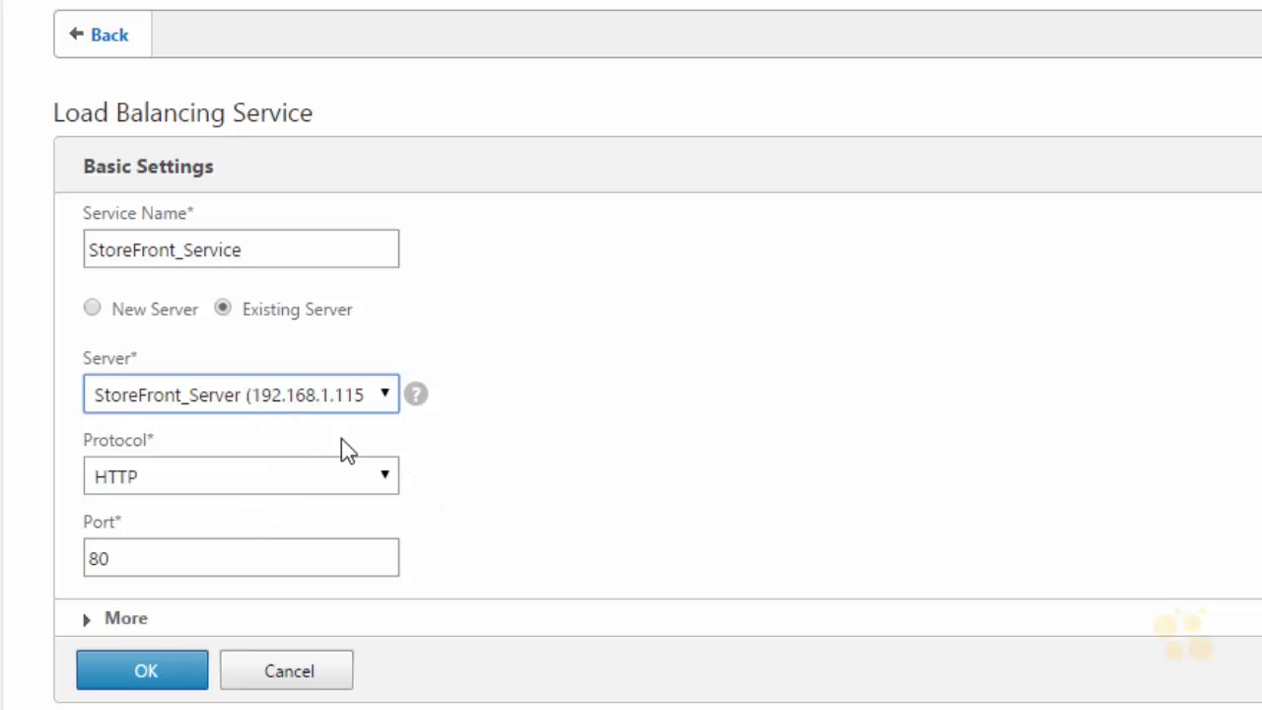
pyautogui.click(173, 675)
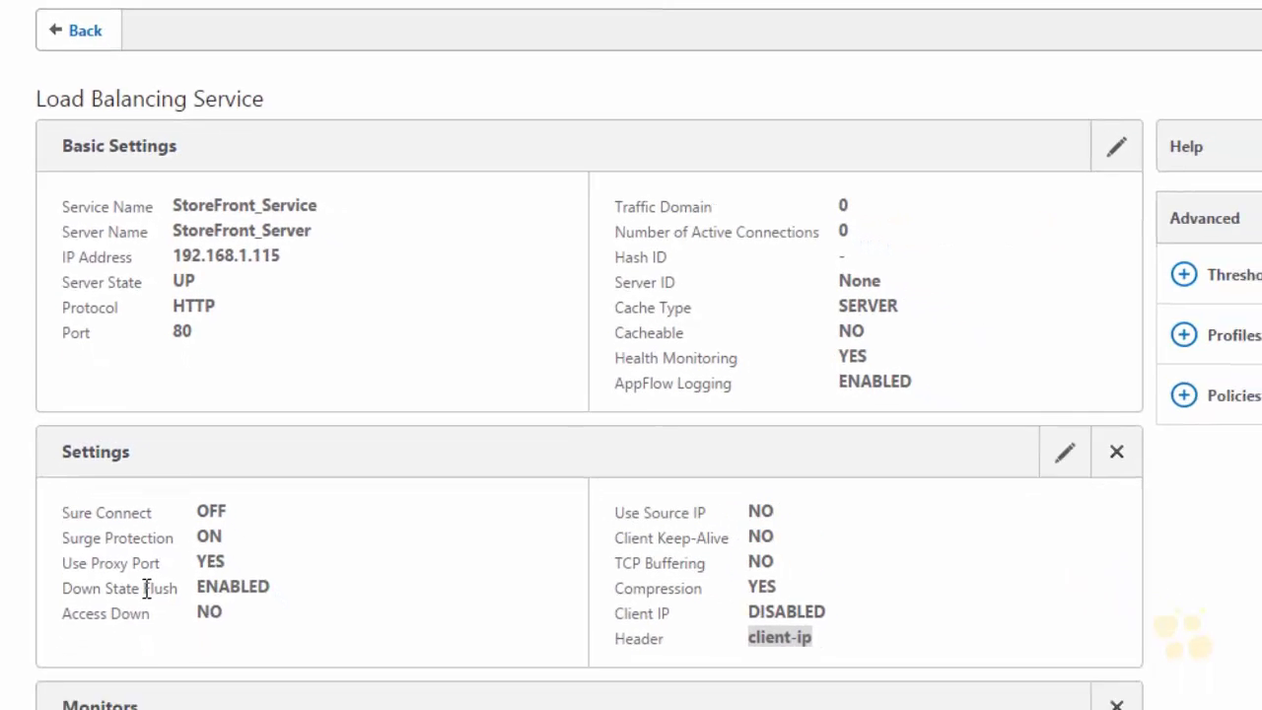
# - Bind monitor-StoreFront to StoreFront_Service with weight 1, finish the service and refresh the services list
pyautogui.scroll(-1, 327, 502)
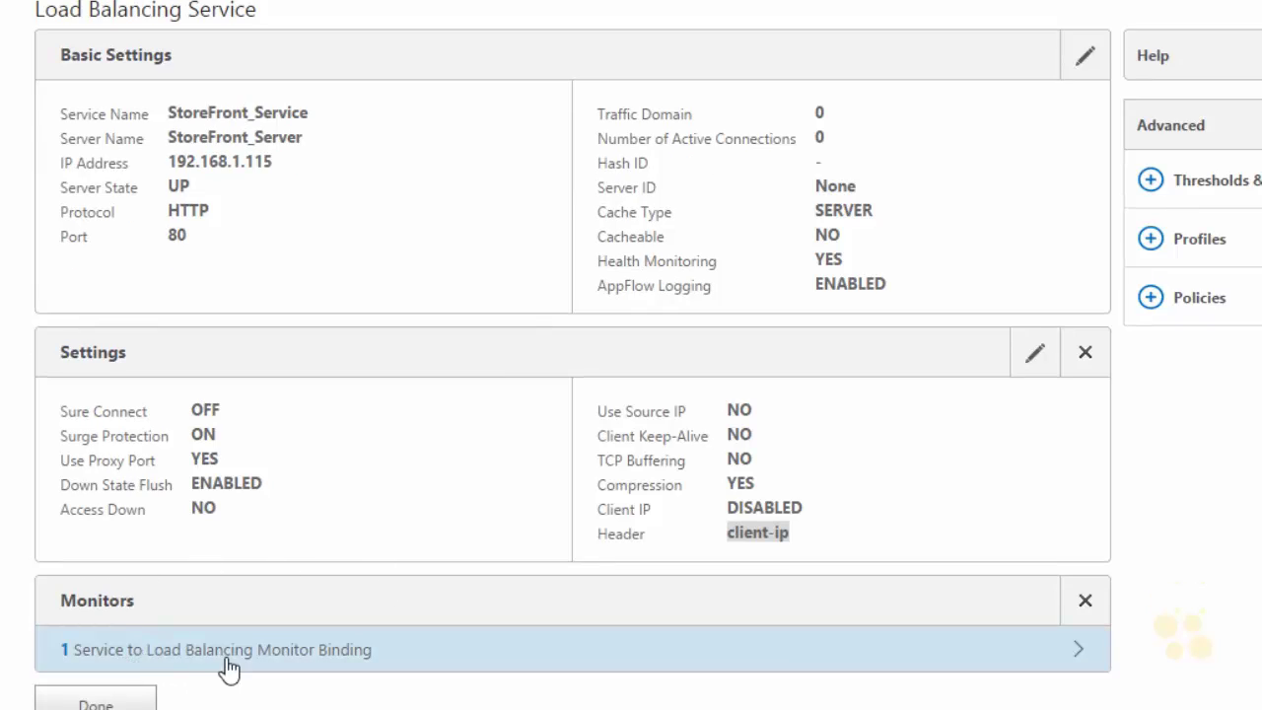
pyautogui.click(435, 658)
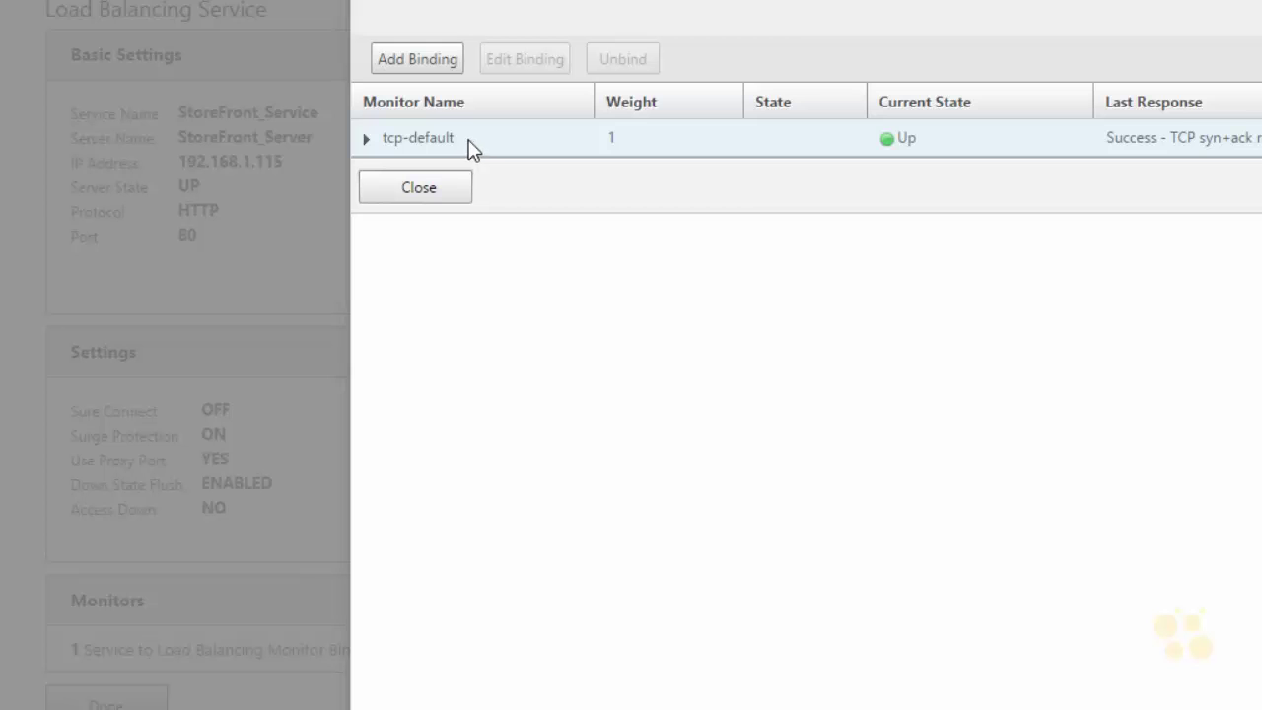
pyautogui.click(427, 61)
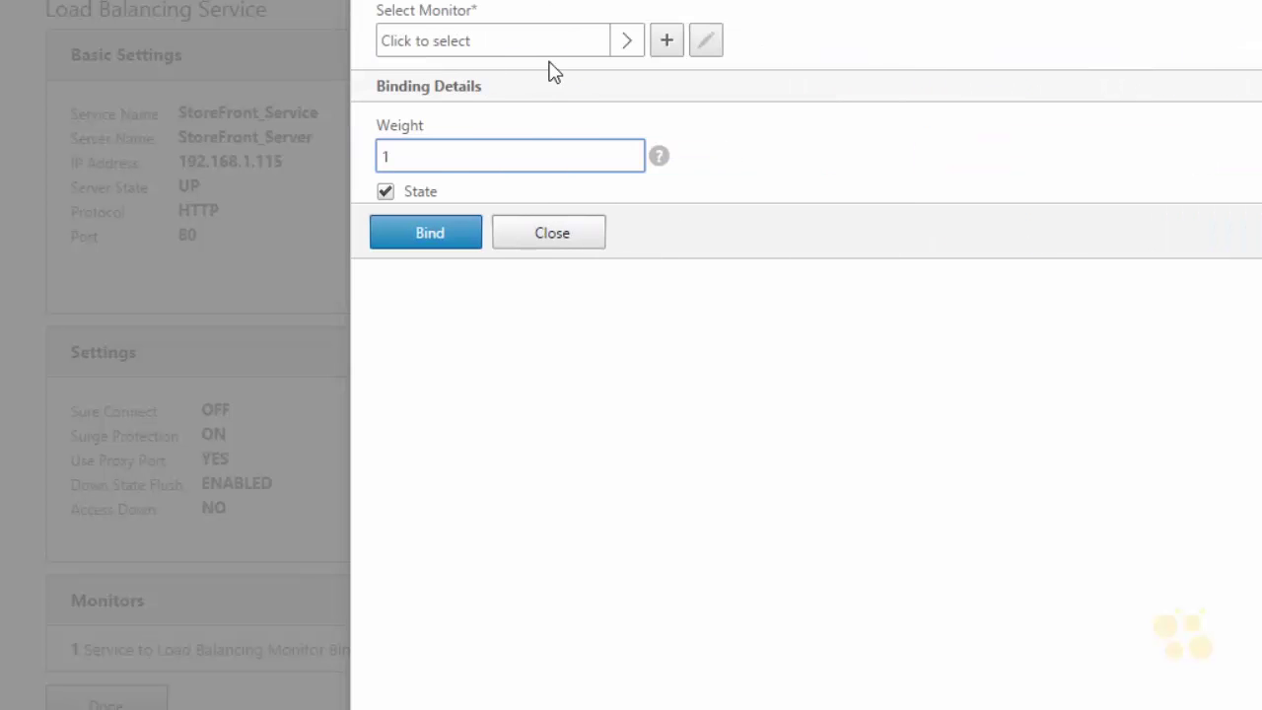
pyautogui.click(493, 45)
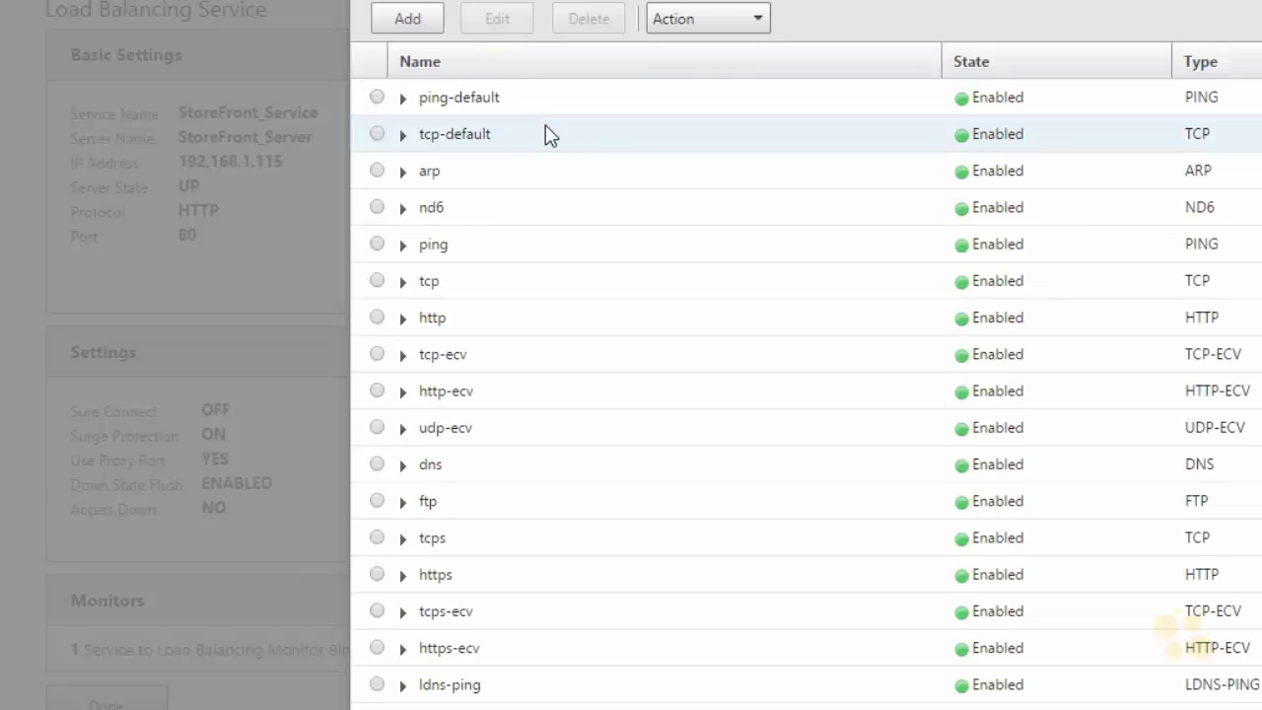
pyautogui.scroll(-3, 548, 143)
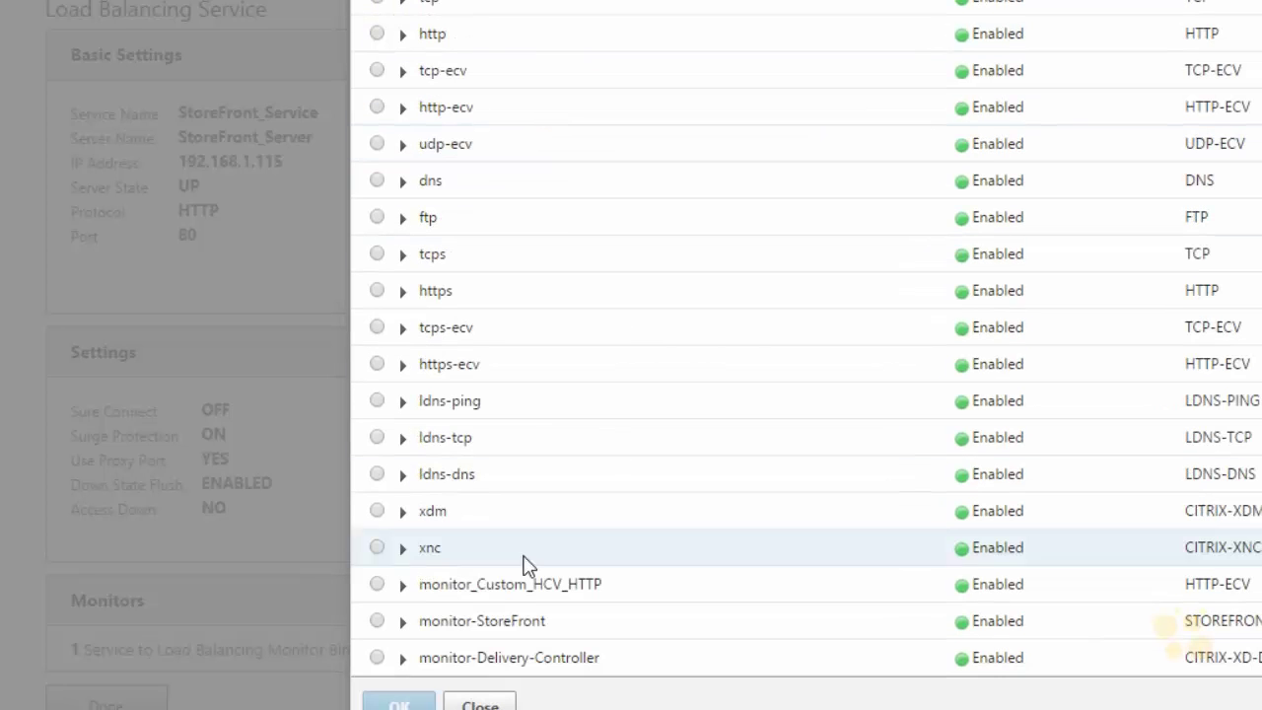
pyautogui.click(377, 621)
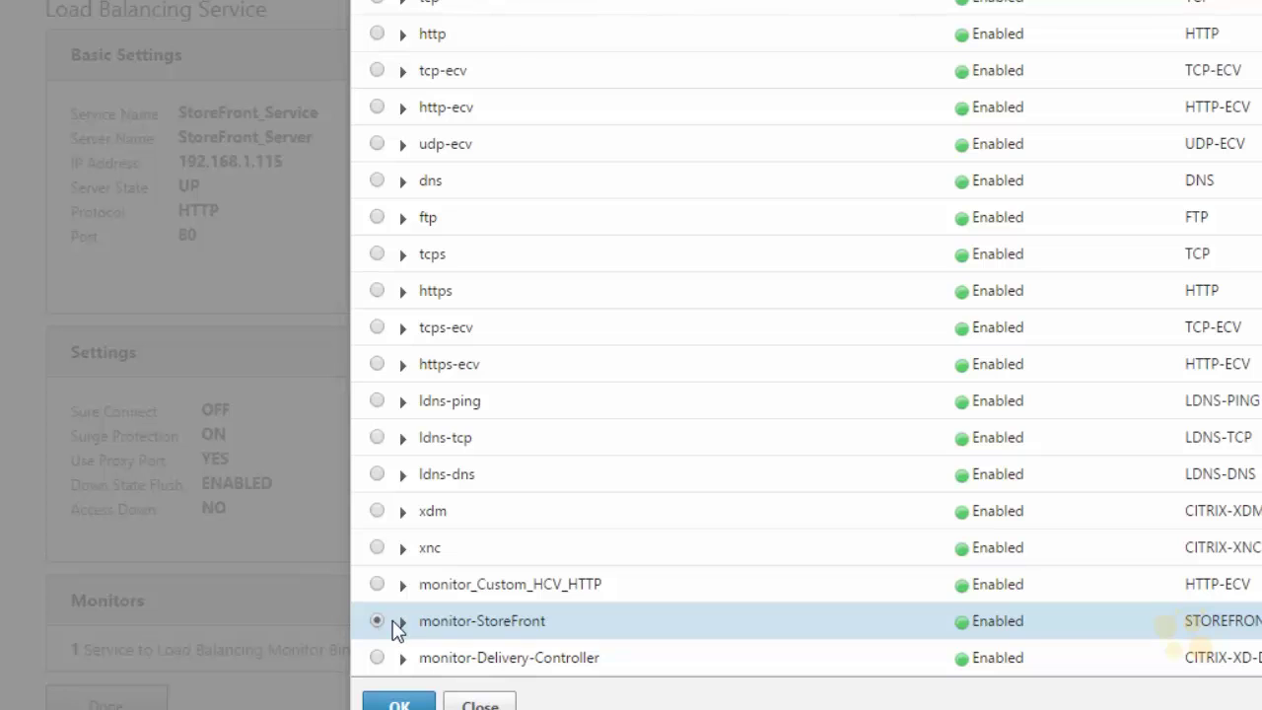
pyautogui.click(416, 704)
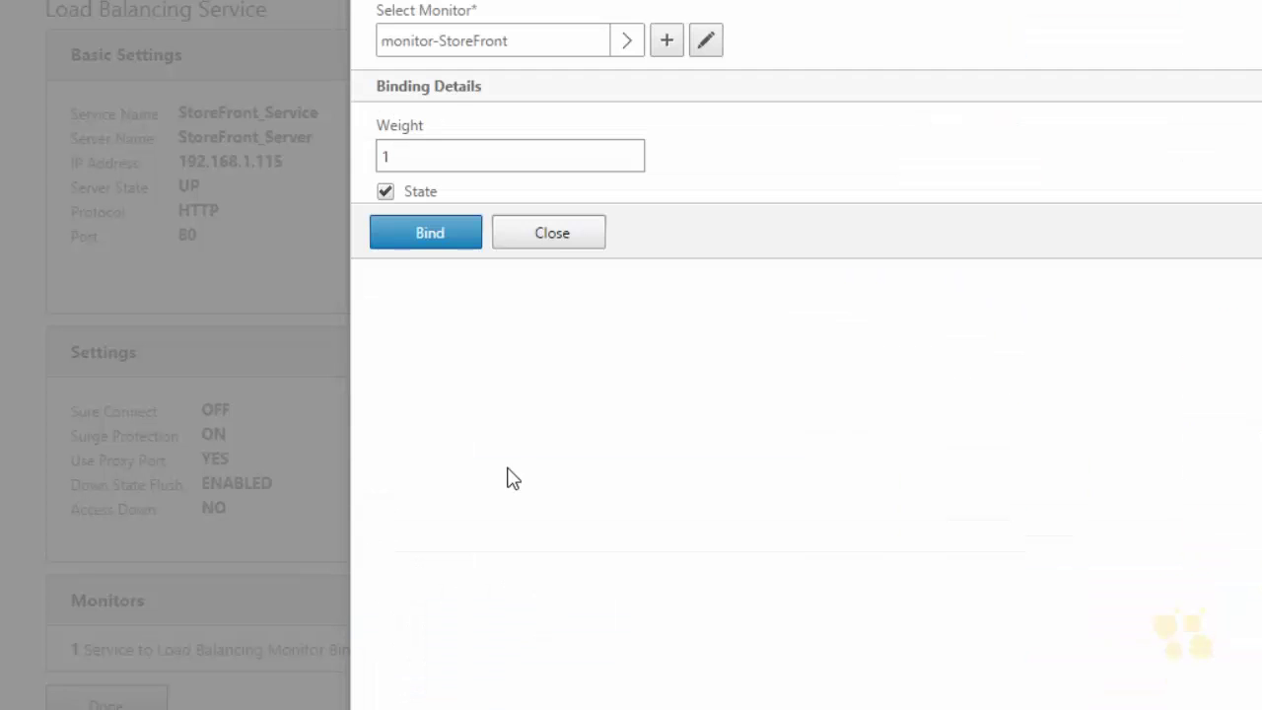
pyautogui.click(428, 234)
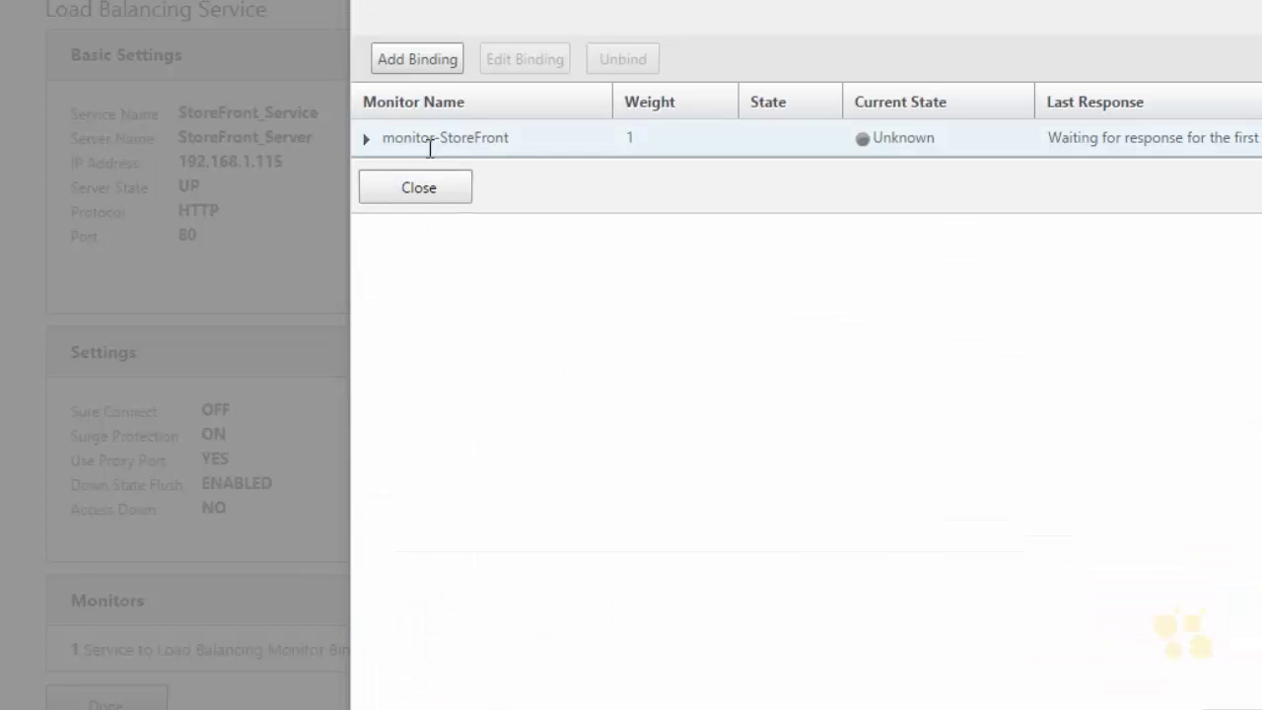
pyautogui.click(418, 192)
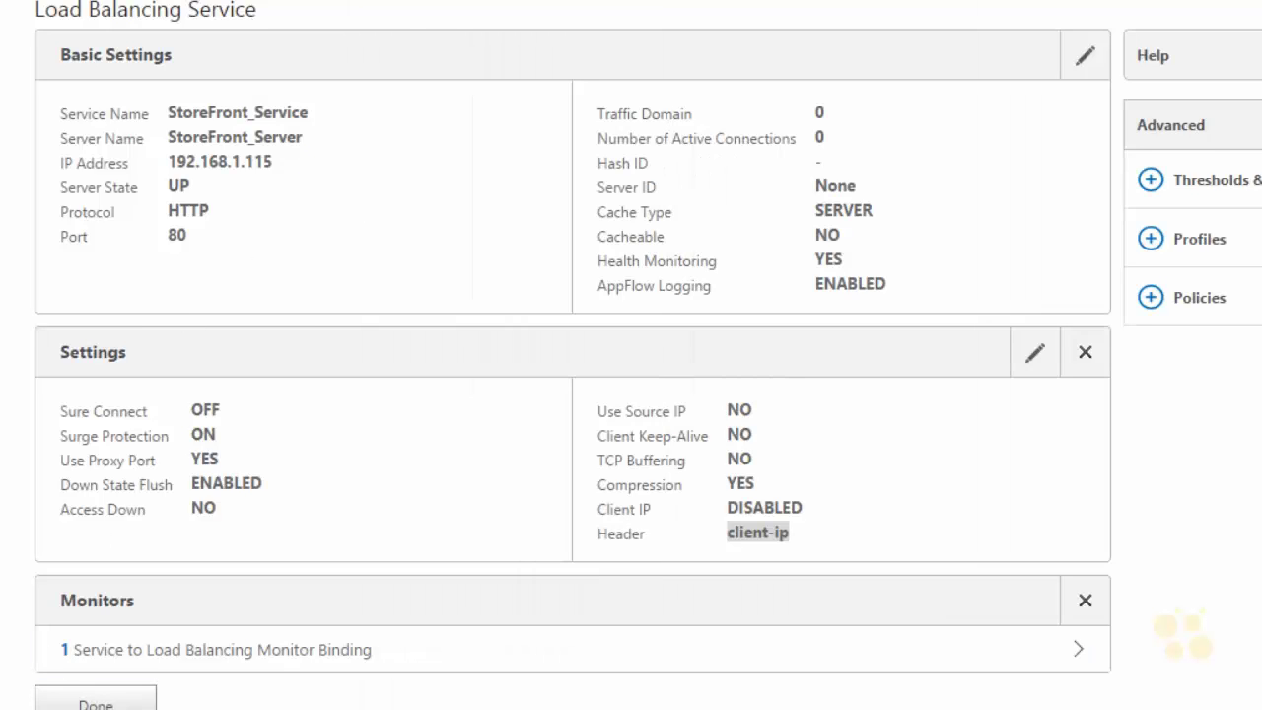
pyautogui.click(116, 704)
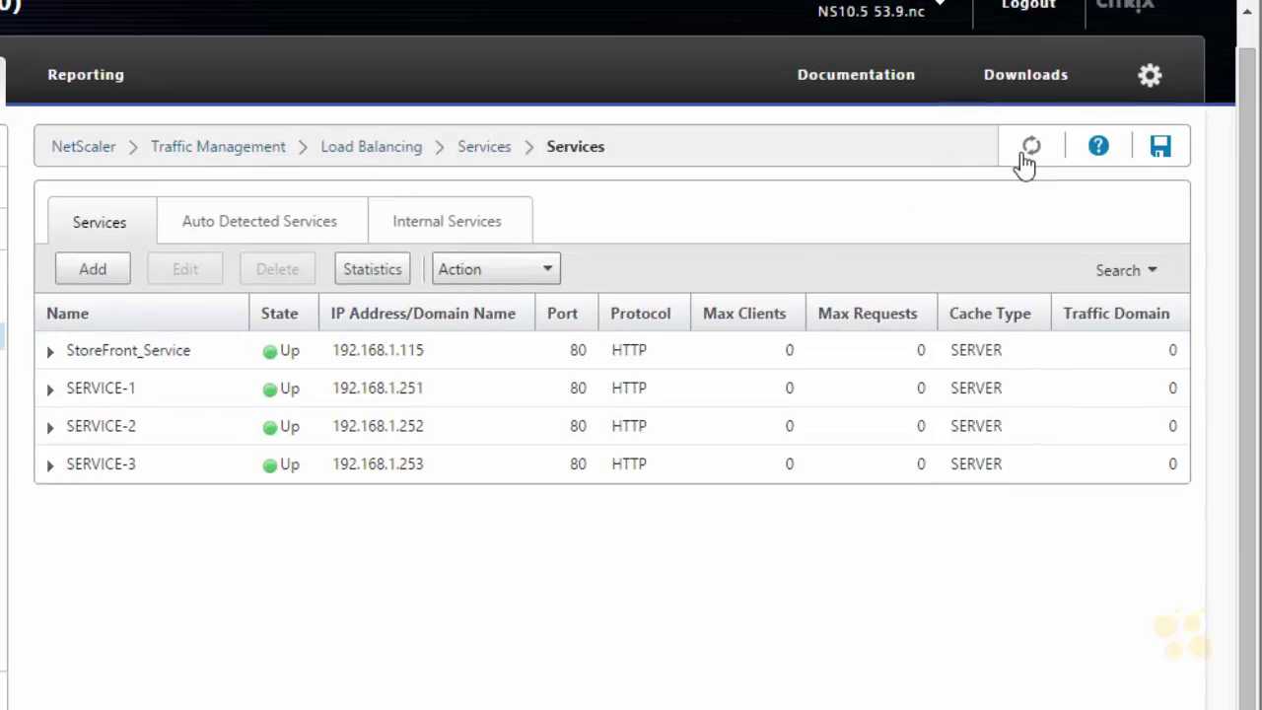
pyautogui.click(1028, 156)
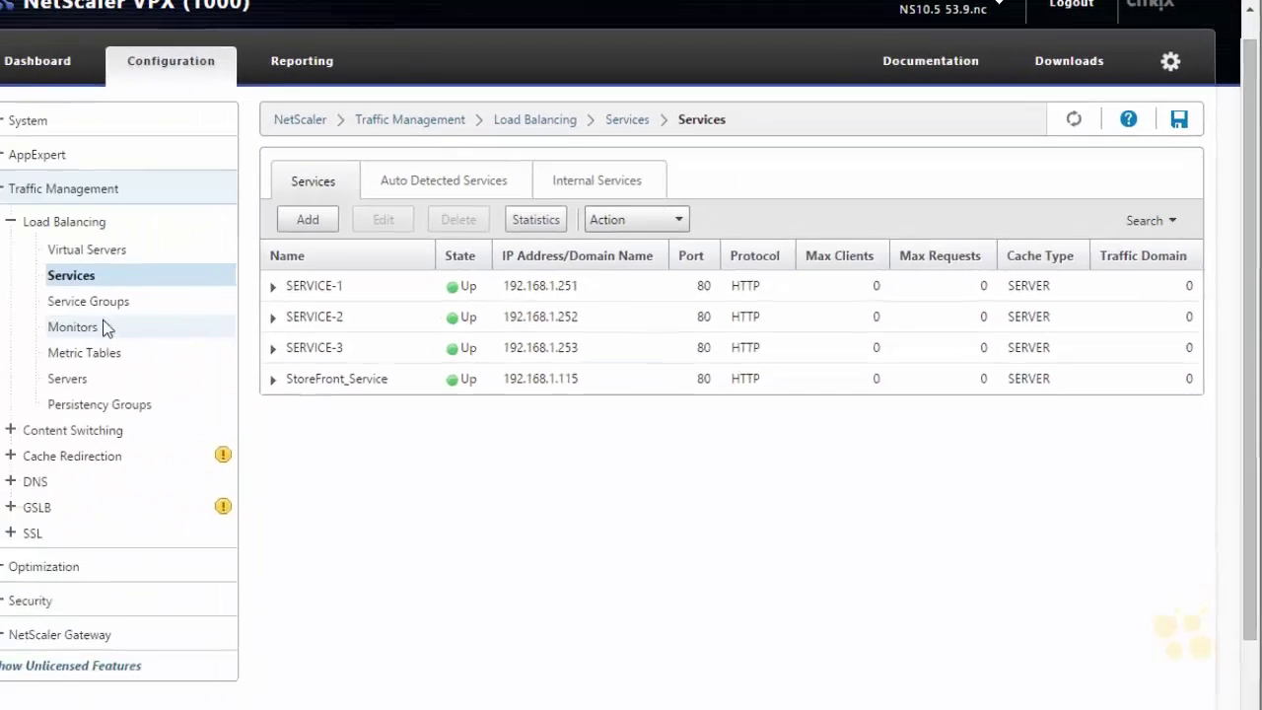
# - Create a load balancing virtual server named lb_vs_StoreFront with IP address 23.1.2.50, using HTTP on port 80
pyautogui.click(153, 241)
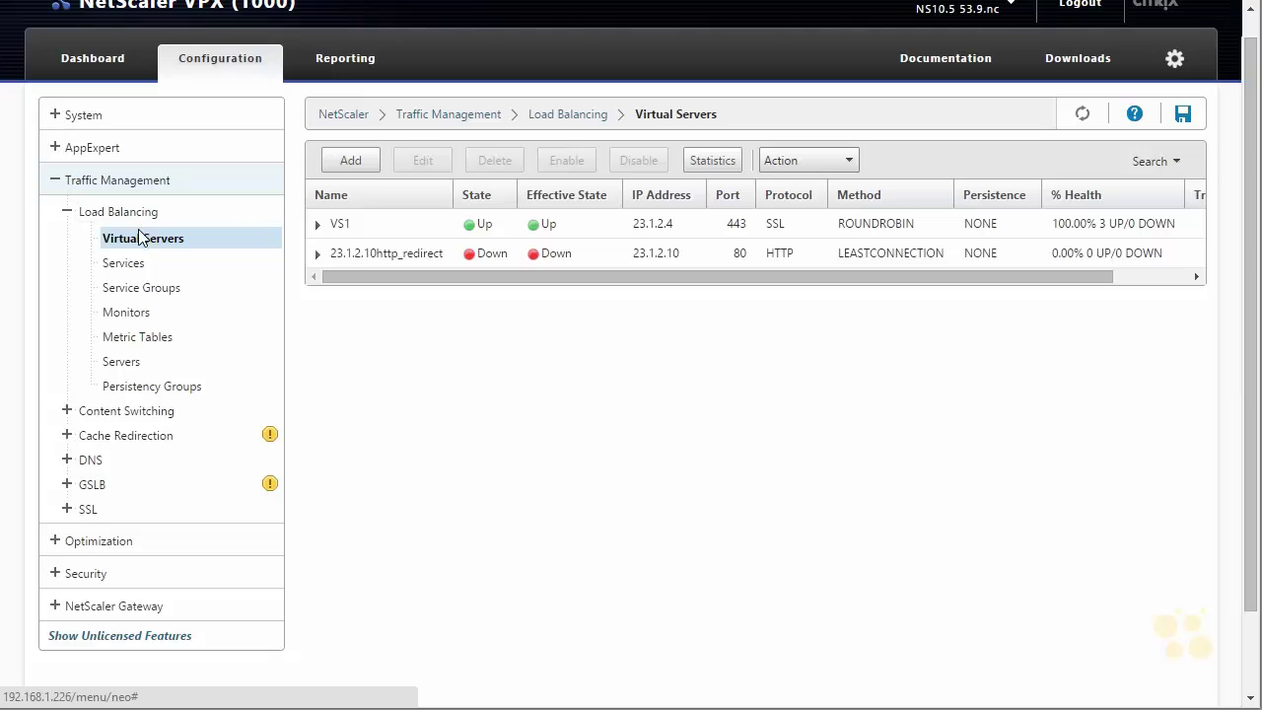
pyautogui.click(353, 161)
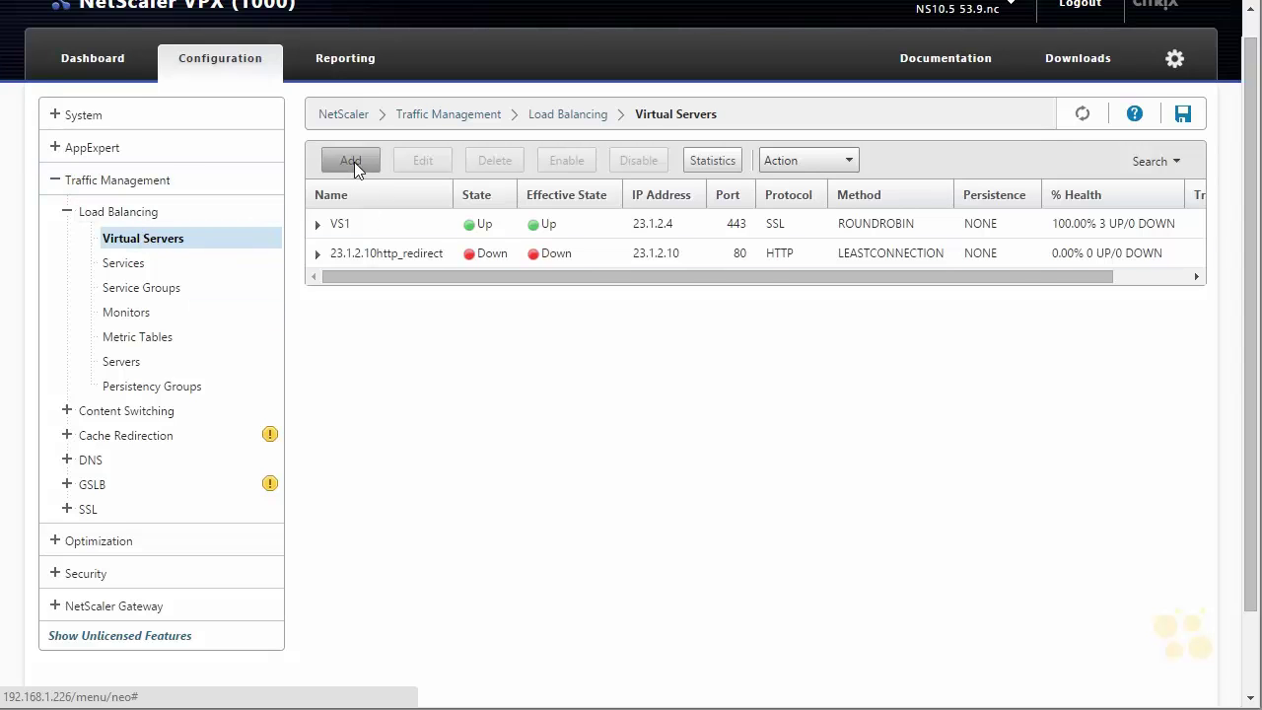
pyautogui.write('lb_vs')
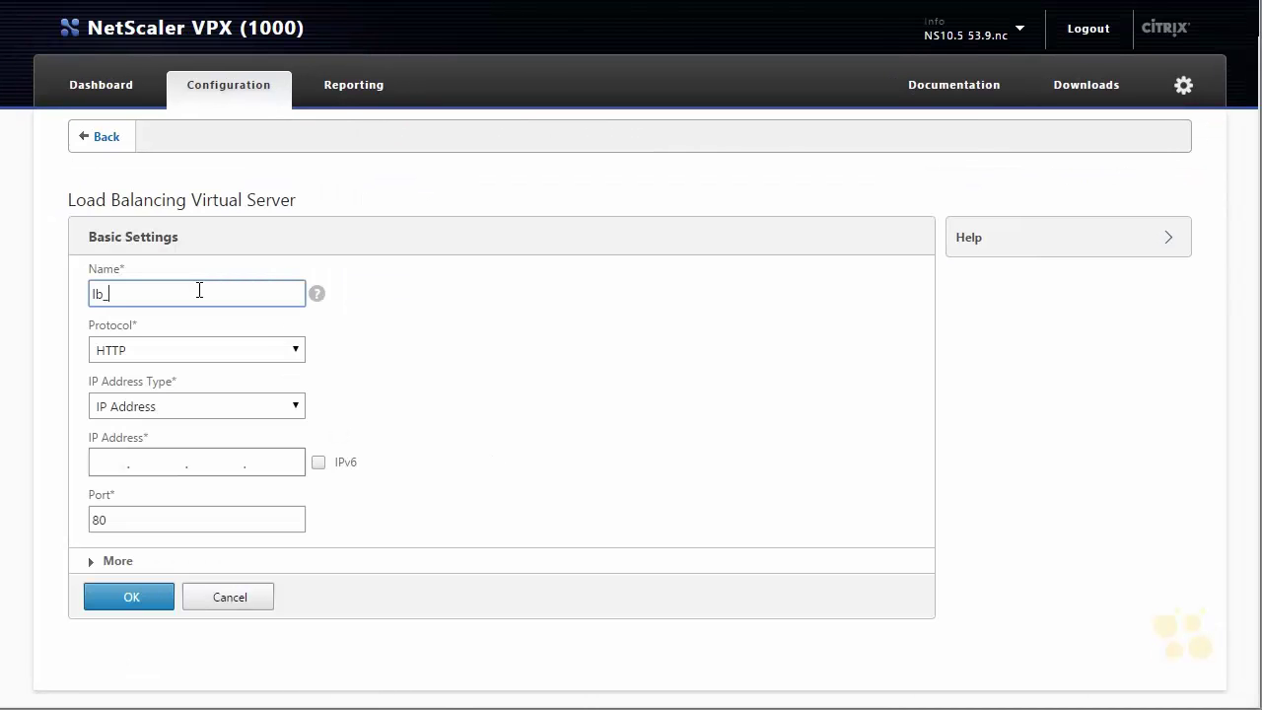
pyautogui.write('_StoreFront')
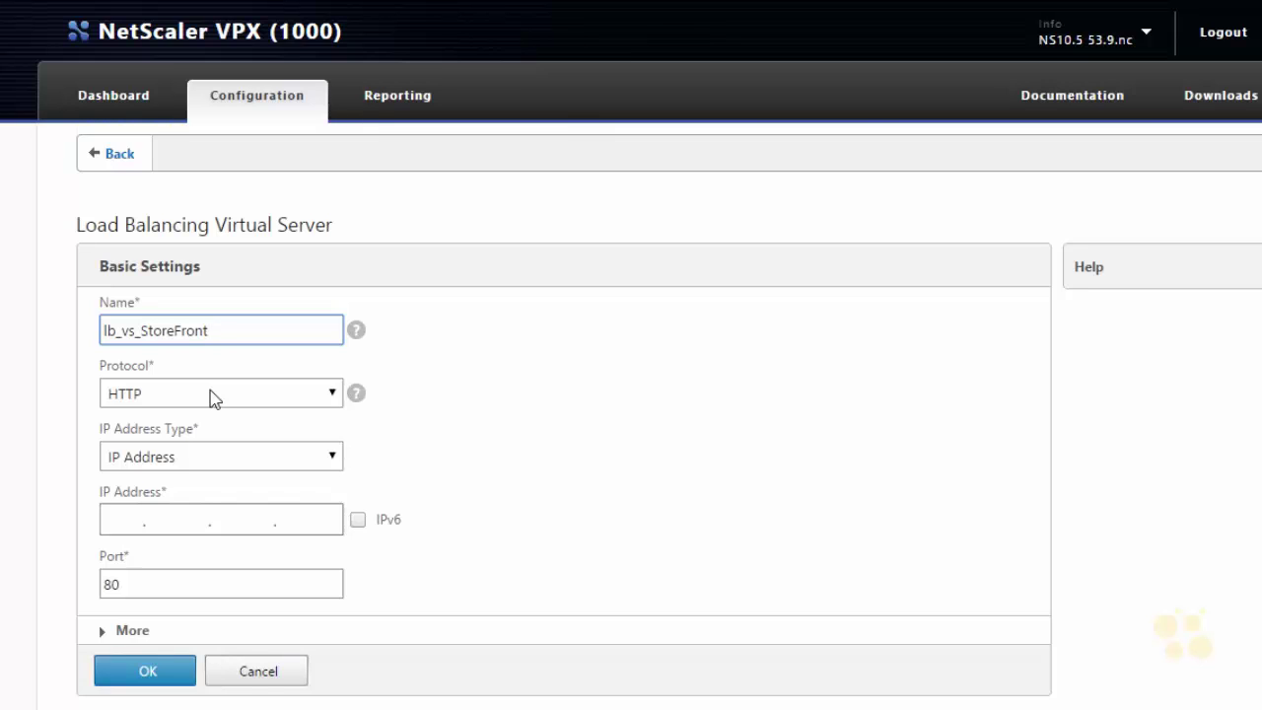
pyautogui.click(114, 519)
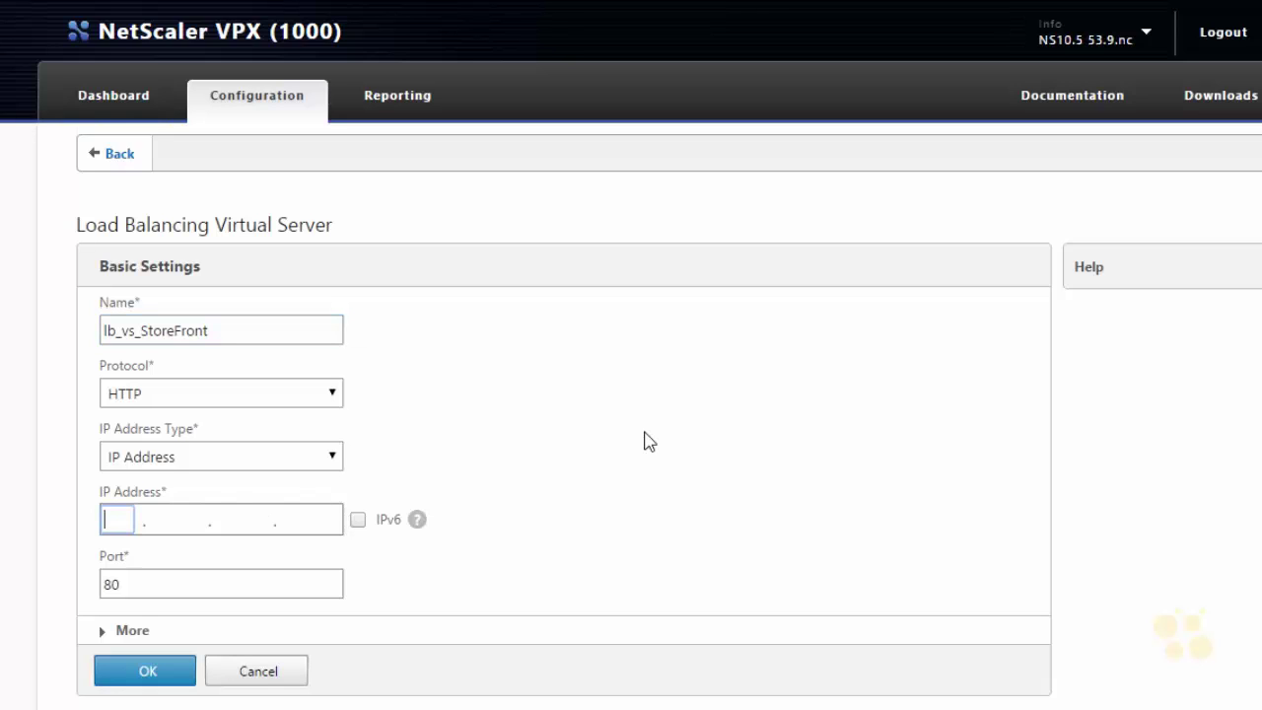
pyautogui.write('23.1.2.5')
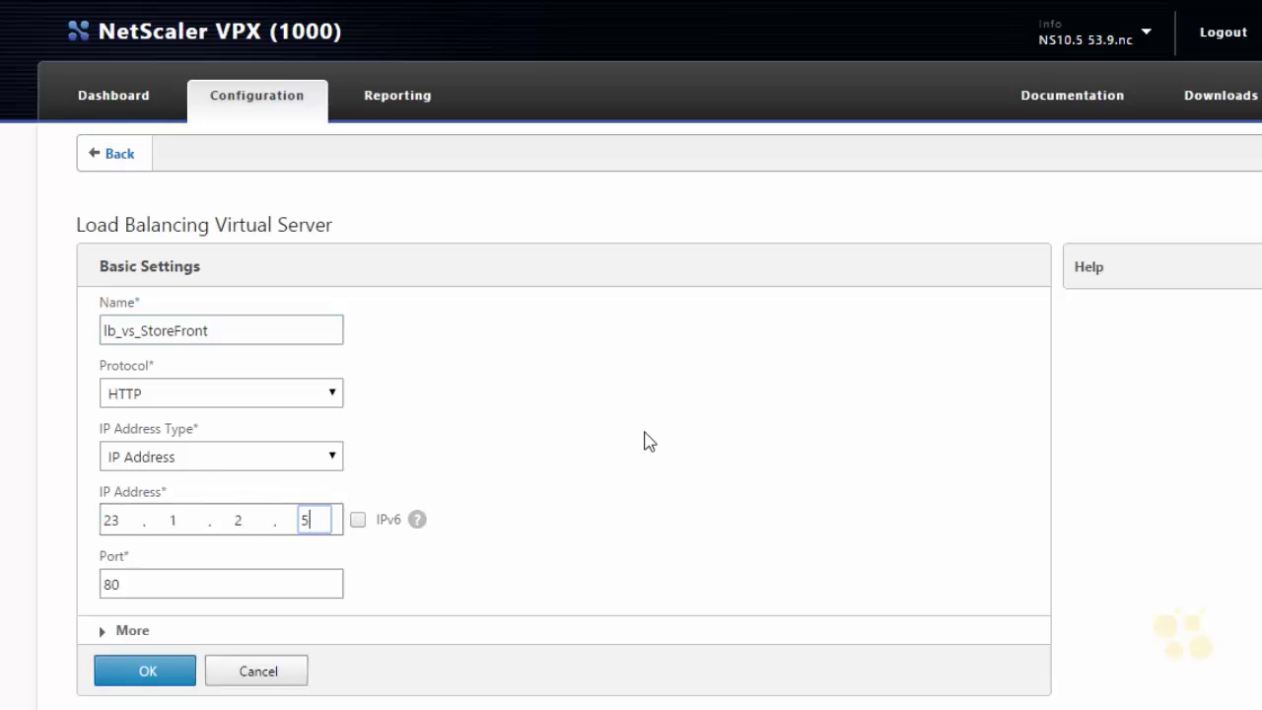
pyautogui.write('0')
pyautogui.click(168, 676)
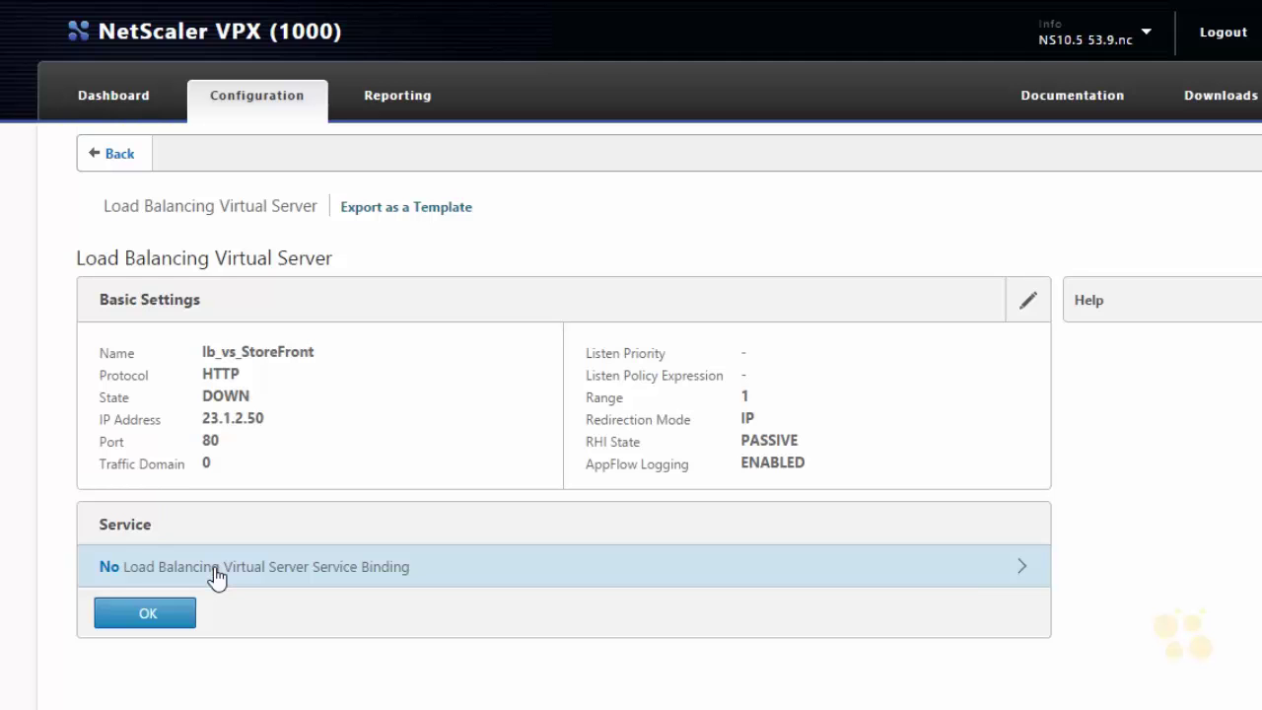
# - Bind StoreFront_Service to the lb_vs_StoreFront virtual server with weight 1
pyautogui.click(237, 578)
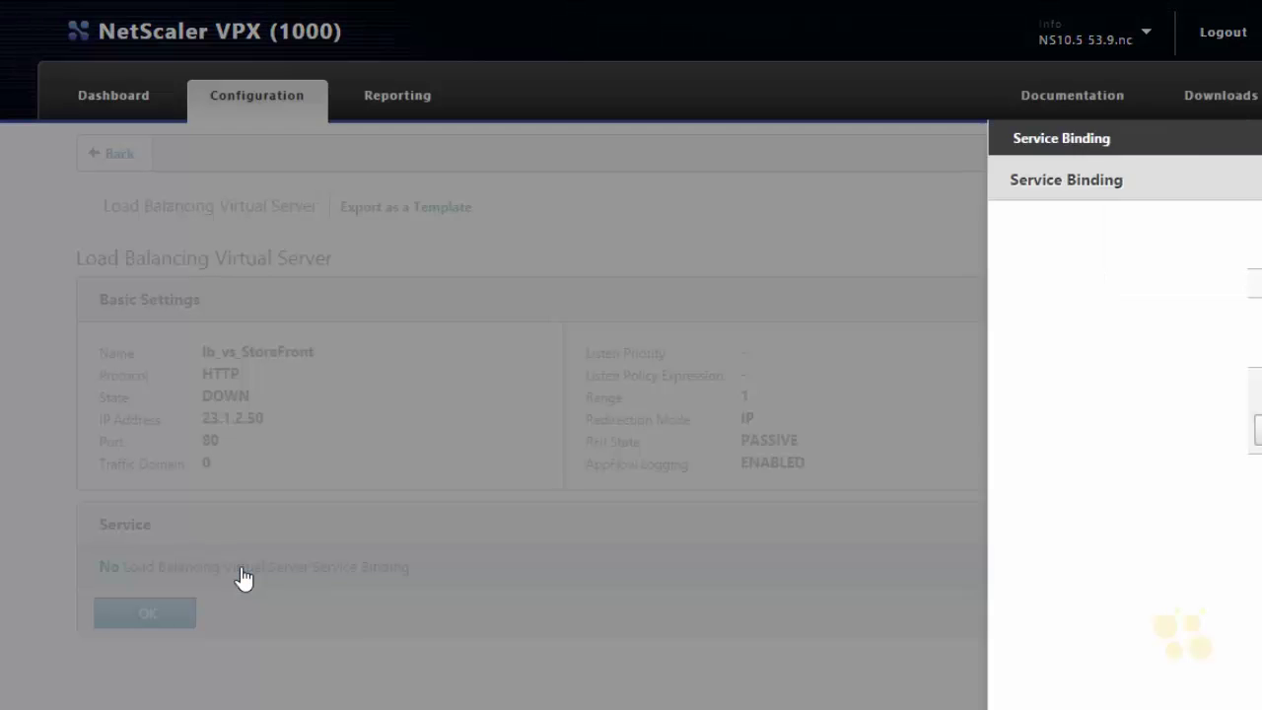
pyautogui.click(473, 249)
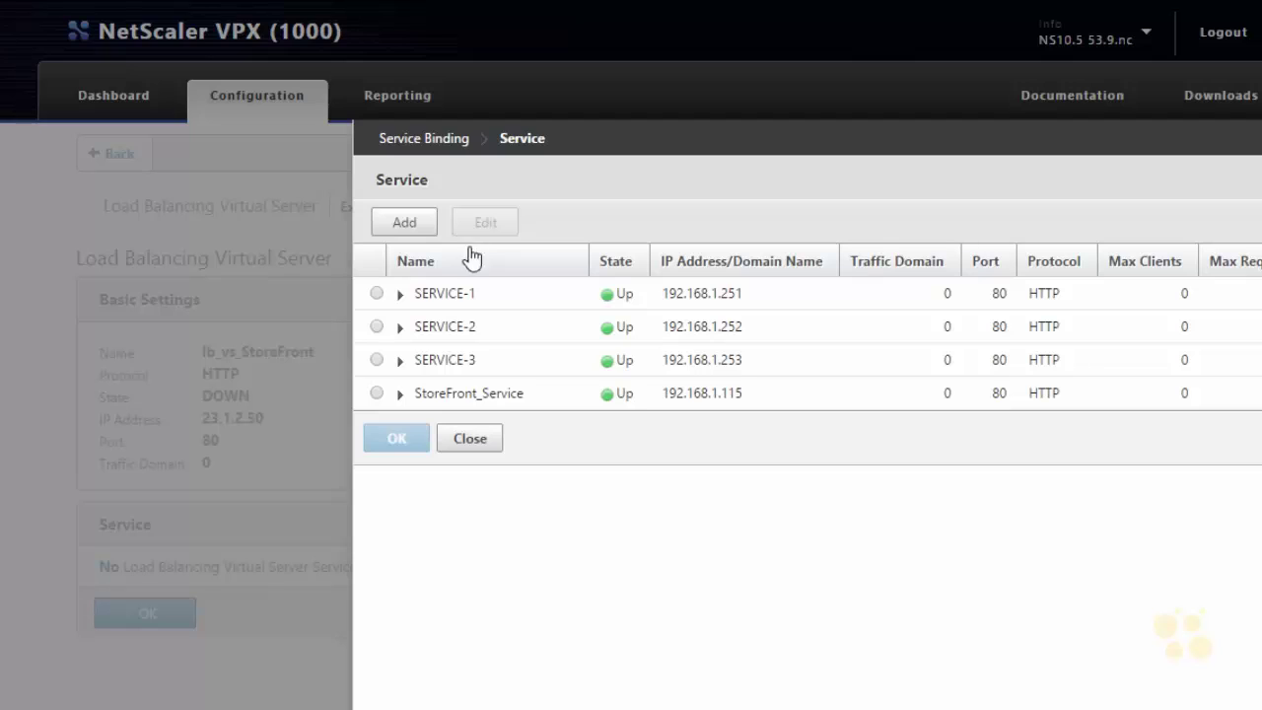
pyautogui.click(378, 395)
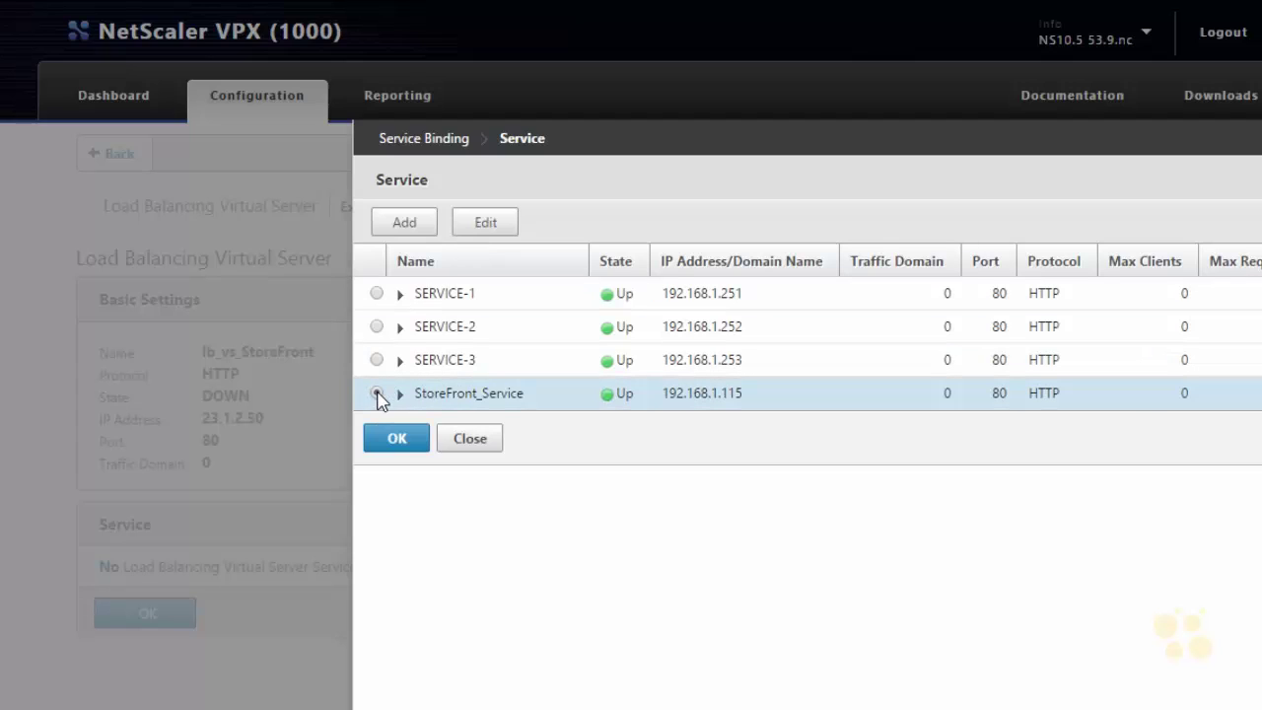
pyautogui.click(404, 440)
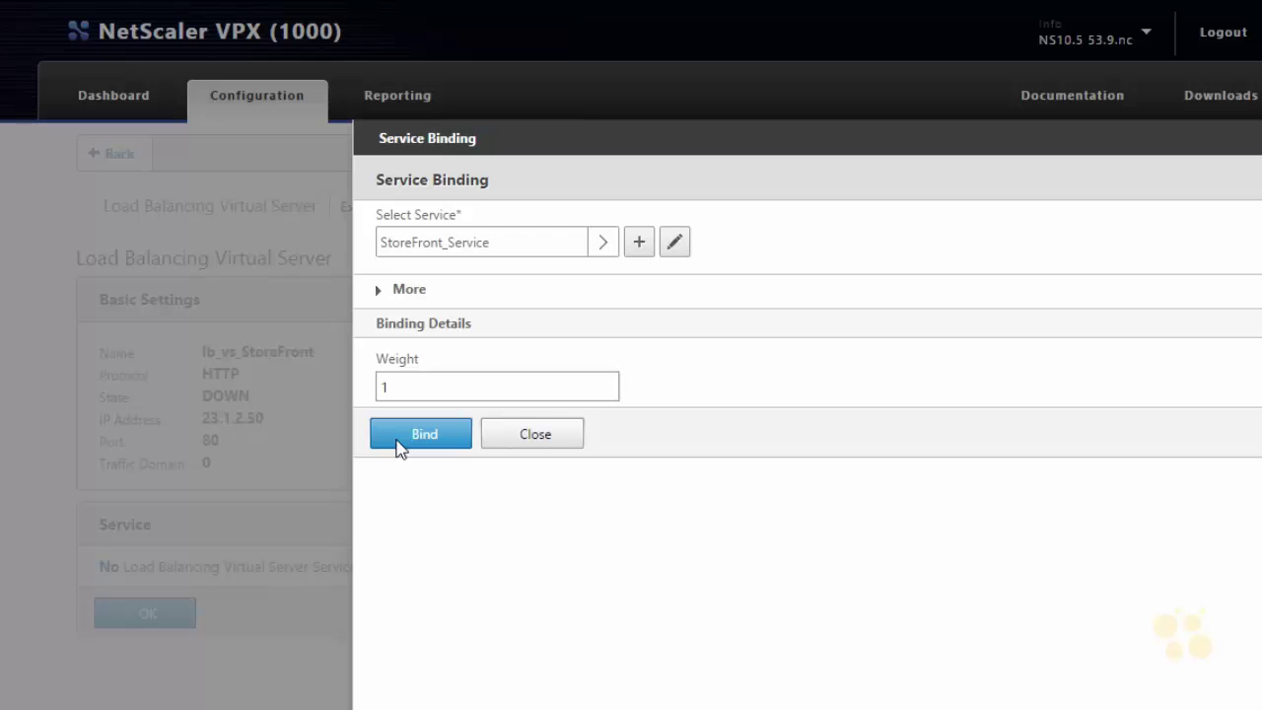
pyautogui.click(400, 446)
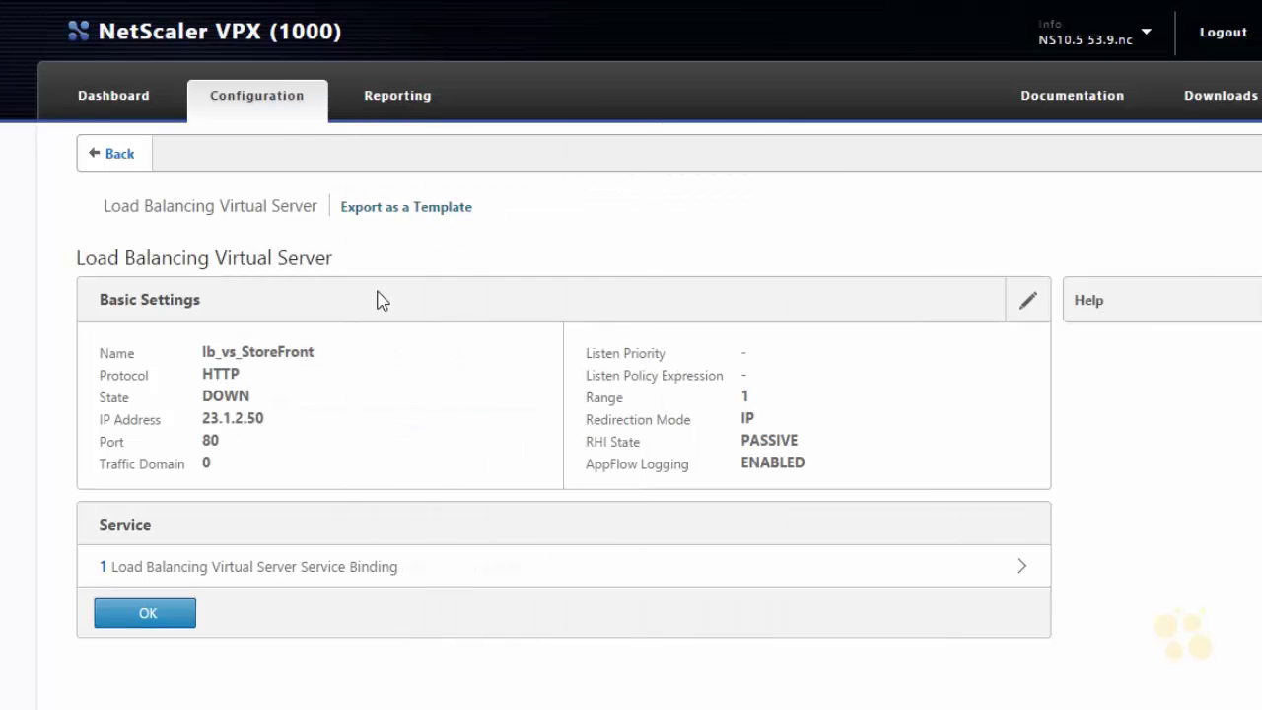
# - Finish the lb_vs_StoreFront virtual server and refresh the virtual servers list to check its state
pyautogui.click(147, 614)
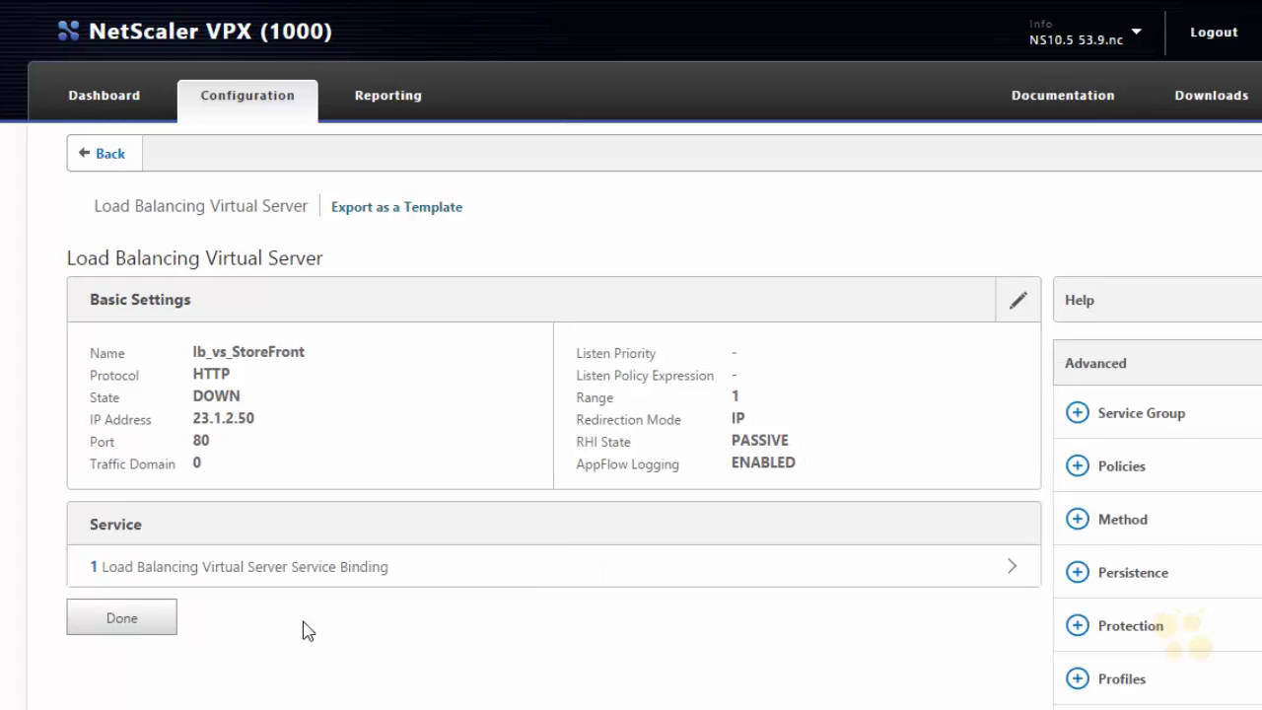
pyautogui.click(144, 619)
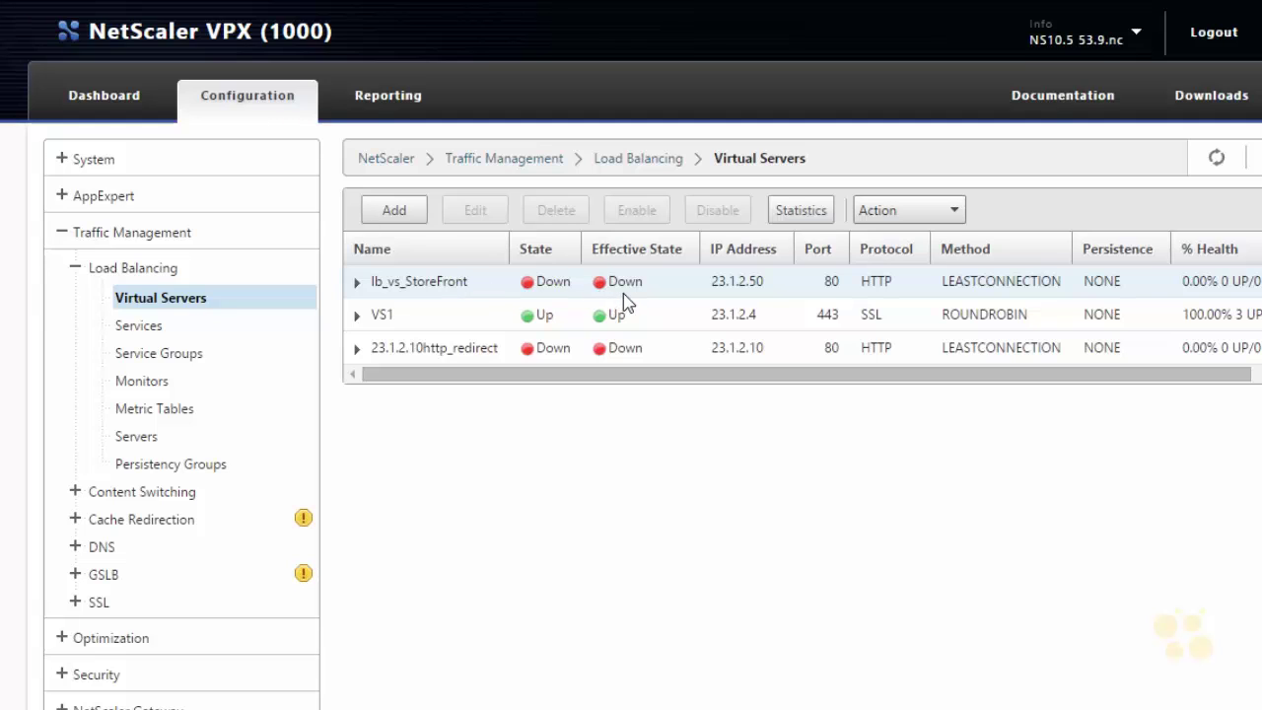
pyautogui.click(1217, 160)
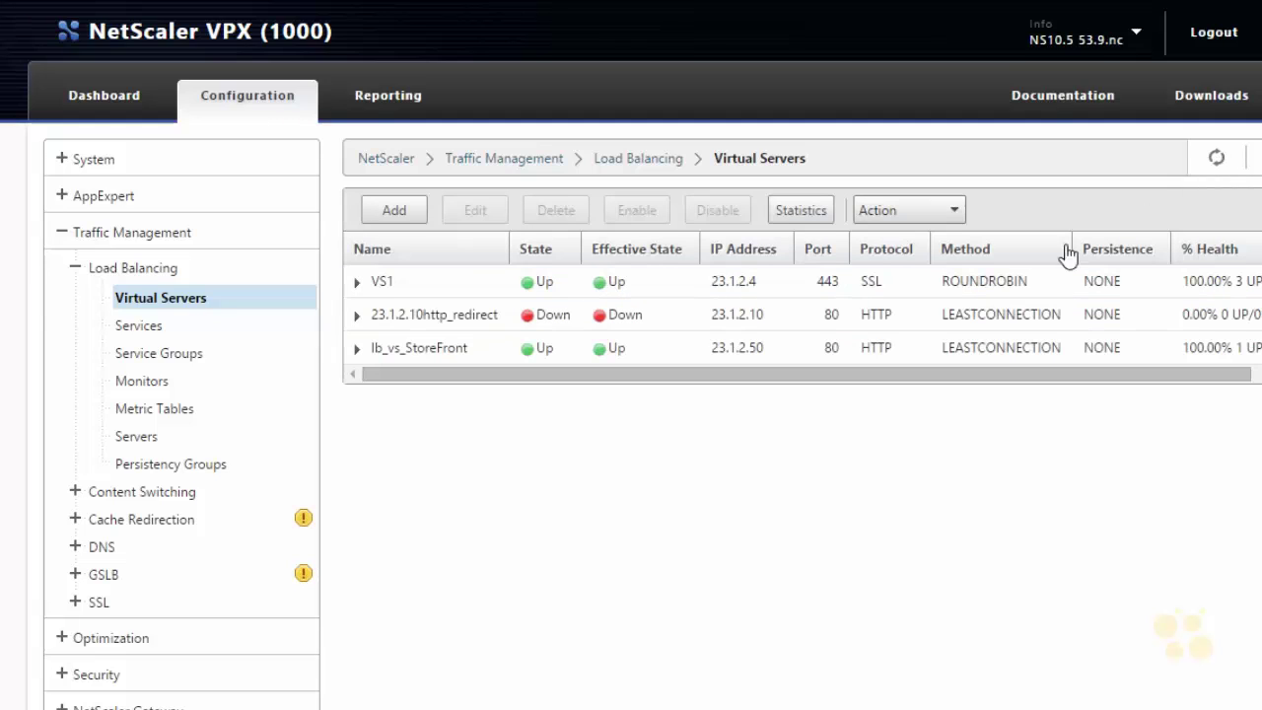
pyautogui.click(473, 350)
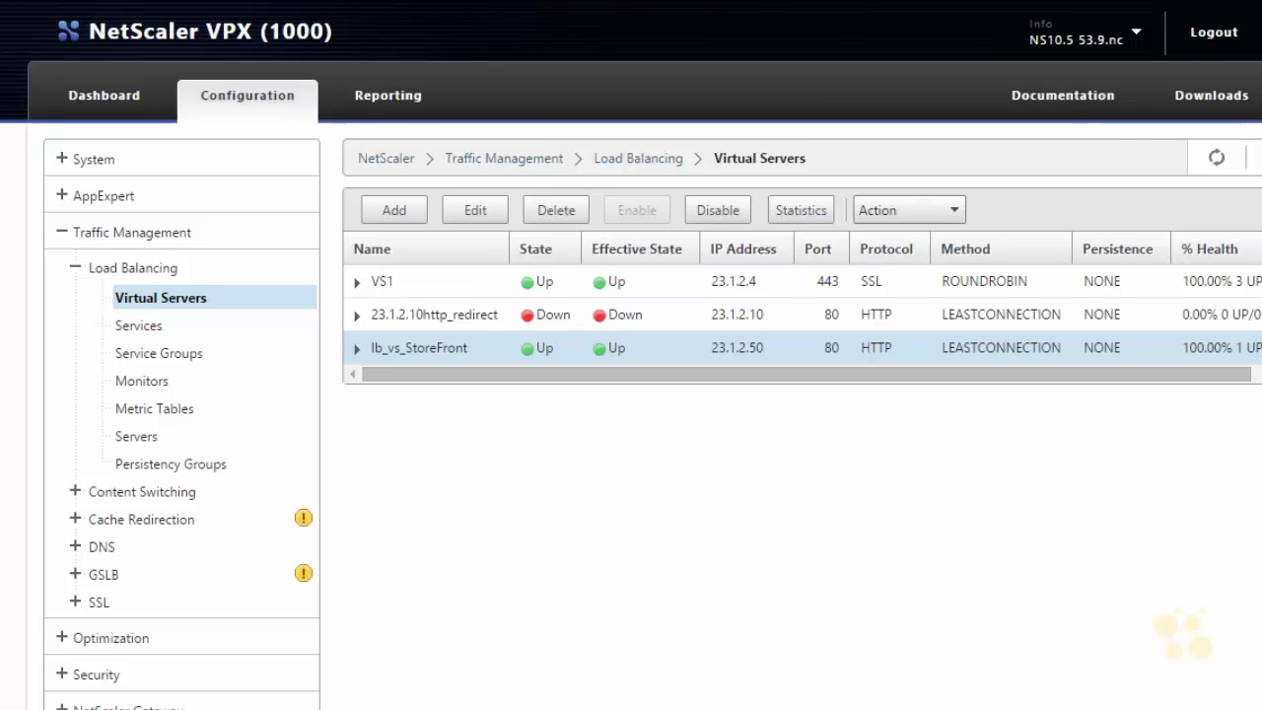
pyautogui.moveTo(395, 543)
pyautogui.mouseDown()
pyautogui.moveTo(455, 538)
pyautogui.moveTo(434, 592)
pyautogui.moveTo(636, 632)
pyautogui.moveTo(613, 651)
pyautogui.mouseUp()
pyautogui.moveTo(639, 571)
pyautogui.mouseDown()
pyautogui.moveTo(659, 570)
pyautogui.moveTo(674, 591)
pyautogui.mouseUp()
pyautogui.moveTo(688, 565); pyautogui.dragTo(690, 580)
pyautogui.moveTo(682, 638)
pyautogui.mouseDown()
pyautogui.moveTo(720, 607)
pyautogui.moveTo(725, 622)
pyautogui.mouseUp()
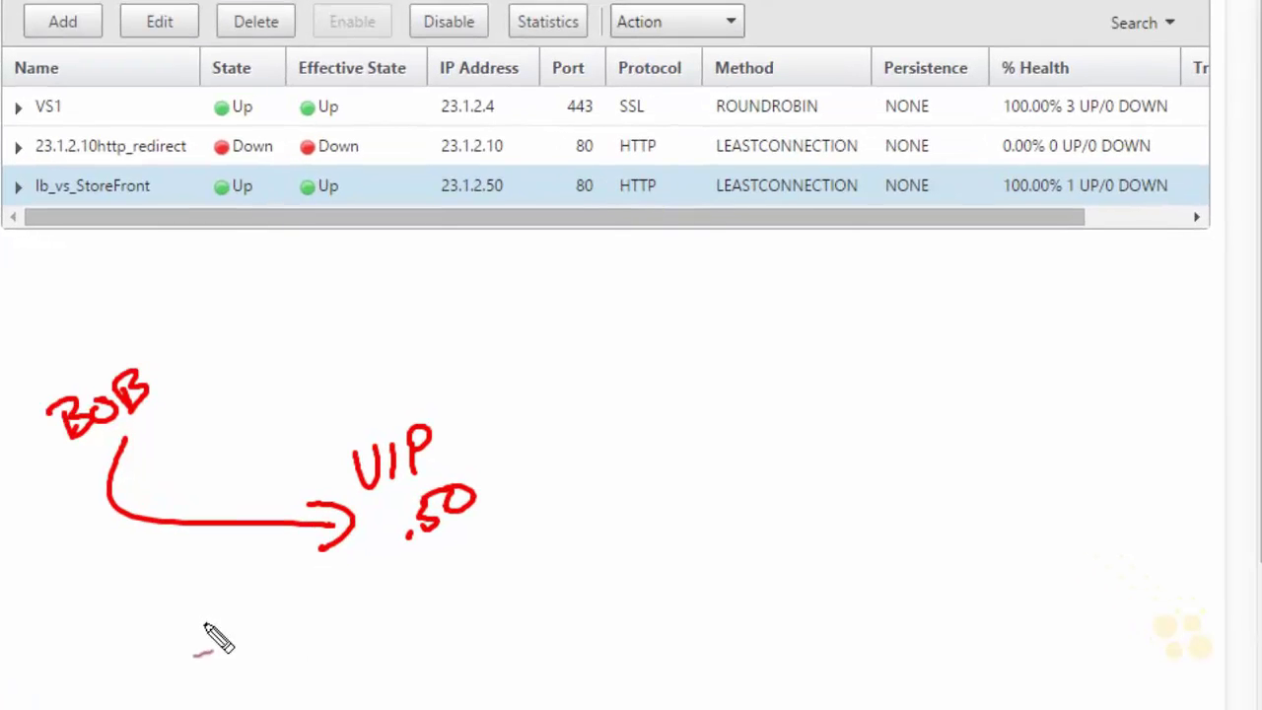
pyautogui.moveTo(317, 663); pyautogui.dragTo(362, 685)
pyautogui.moveTo(254, 659)
pyautogui.mouseDown()
pyautogui.moveTo(524, 595)
pyautogui.moveTo(699, 578)
pyautogui.moveTo(725, 588)
pyautogui.mouseUp()
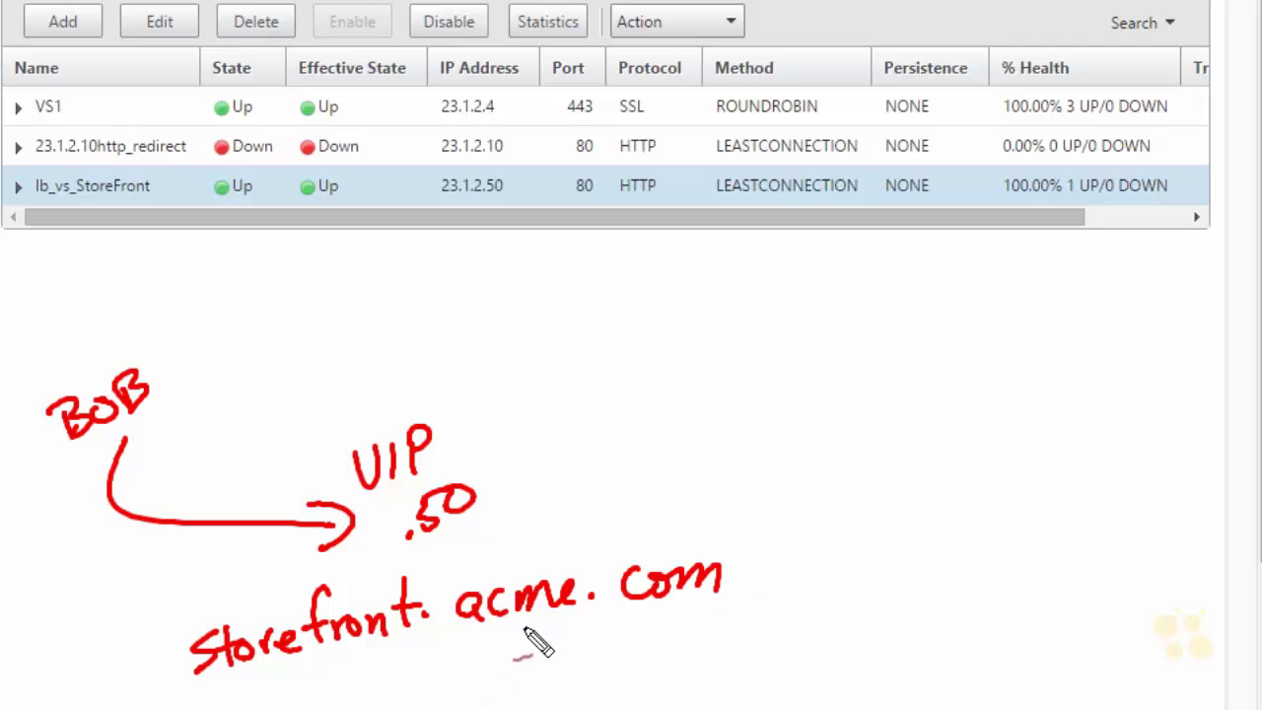
pyautogui.moveTo(515, 634)
pyautogui.mouseDown()
pyautogui.moveTo(687, 498)
pyautogui.moveTo(547, 524)
pyautogui.mouseUp()
pyautogui.moveTo(528, 394)
pyautogui.mouseDown()
pyautogui.moveTo(523, 414)
pyautogui.moveTo(563, 437)
pyautogui.moveTo(620, 419)
pyautogui.moveTo(596, 446)
pyautogui.moveTo(858, 383)
pyautogui.moveTo(870, 394)
pyautogui.mouseUp()
pyautogui.moveTo(860, 337)
pyautogui.mouseDown()
pyautogui.moveTo(992, 403)
pyautogui.moveTo(876, 398)
pyautogui.mouseUp()
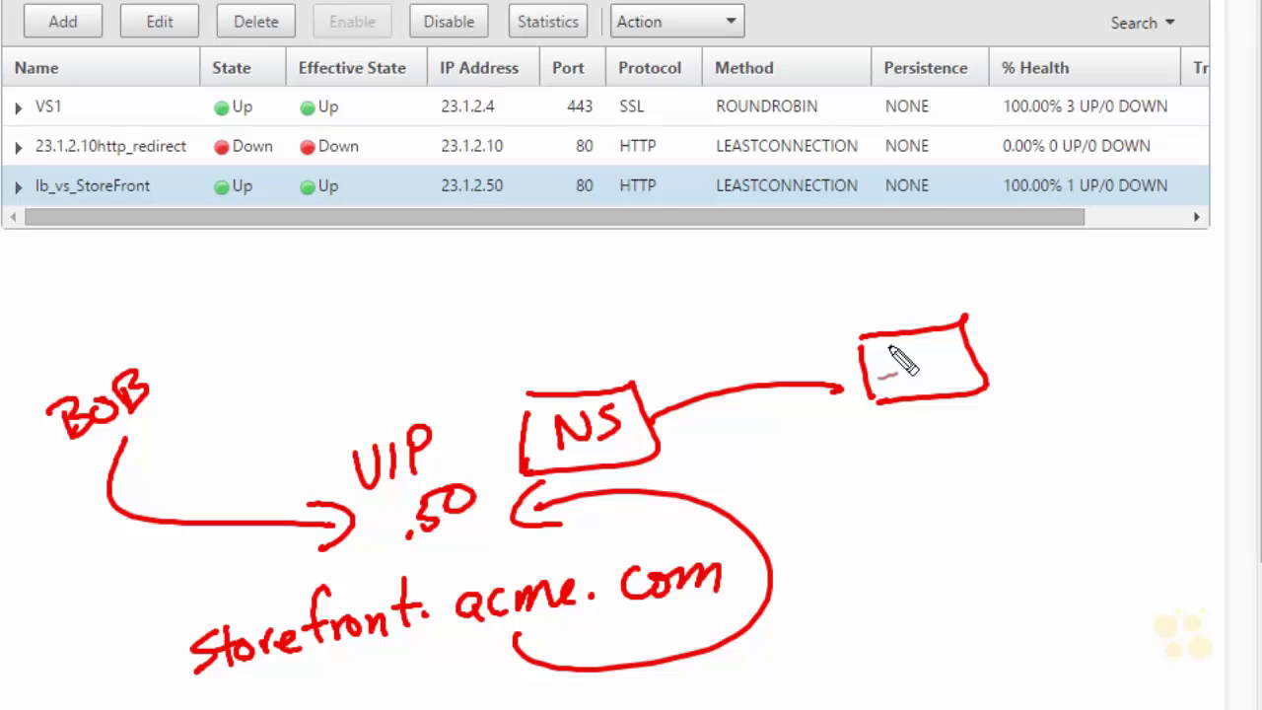
pyautogui.moveTo(905, 353); pyautogui.dragTo(887, 382)
pyautogui.moveTo(917, 354); pyautogui.dragTo(914, 382)
pyautogui.moveTo(917, 354); pyautogui.dragTo(936, 349)
pyautogui.moveTo(917, 367); pyautogui.dragTo(935, 364)
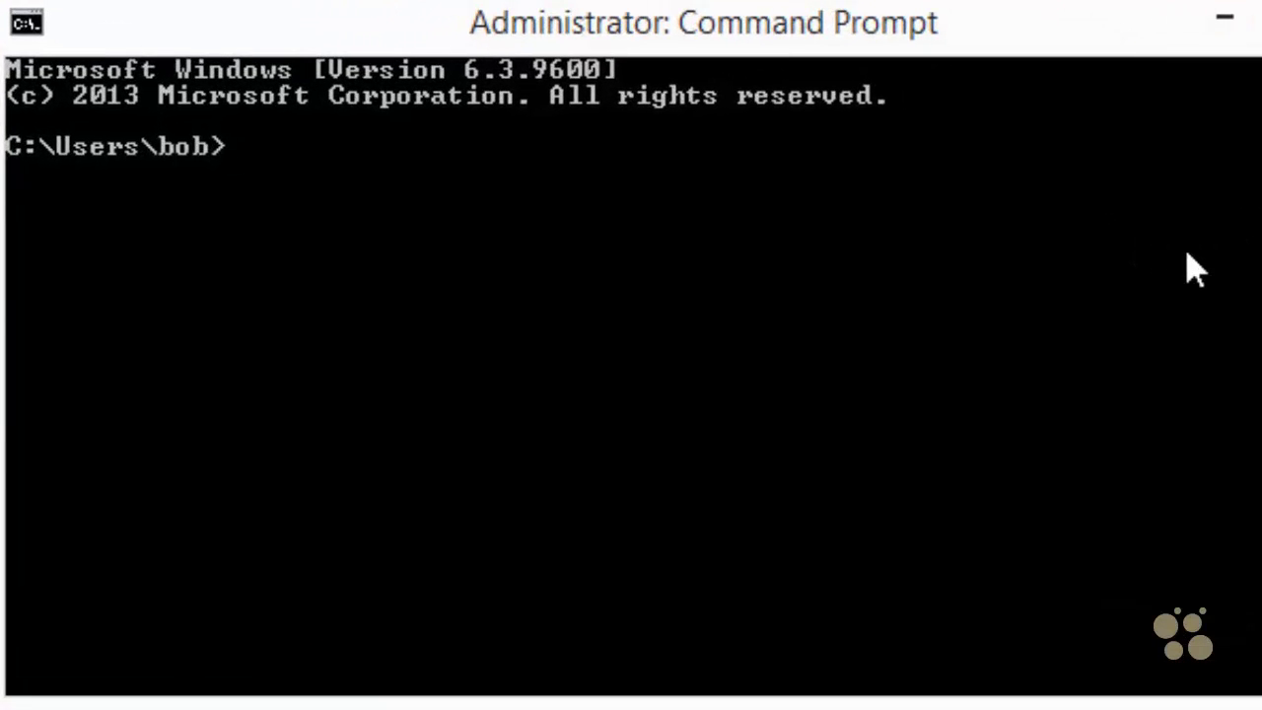
# - In Command Prompt, ping the virtual server address 23.1.2.50 and stop the ping early
pyautogui.write('ping 23.')
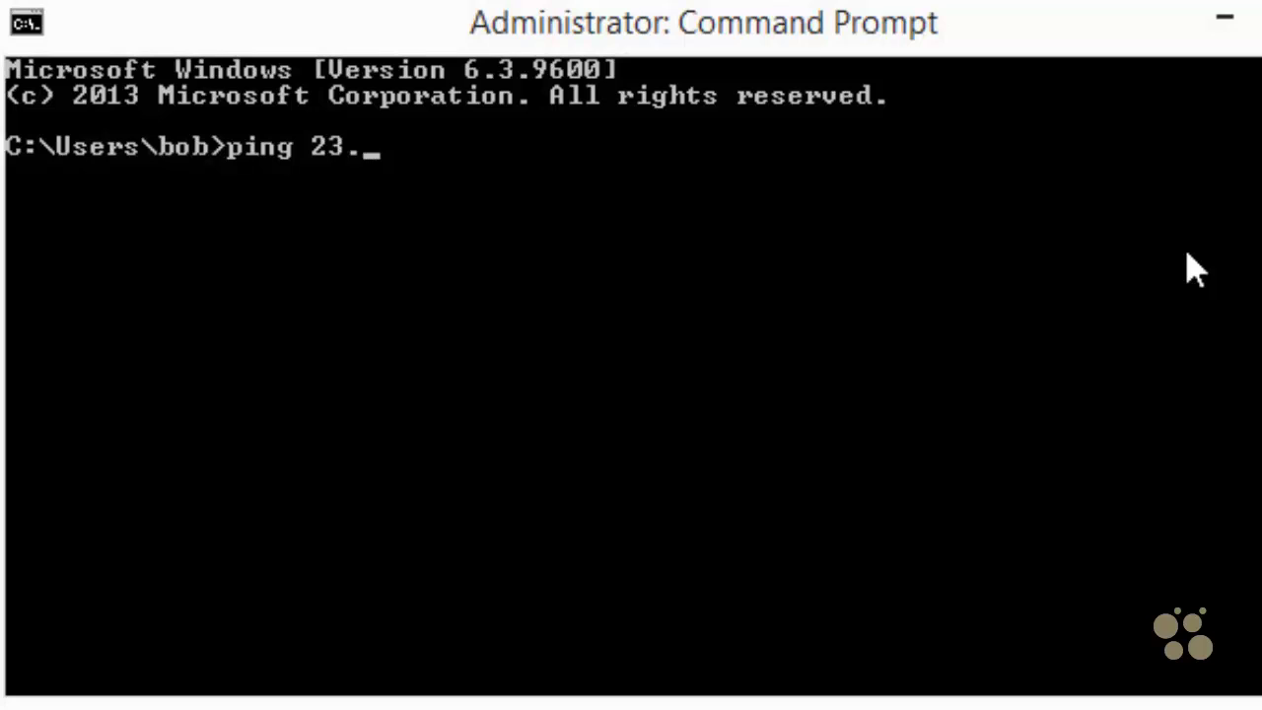
pyautogui.write('1.2.50')
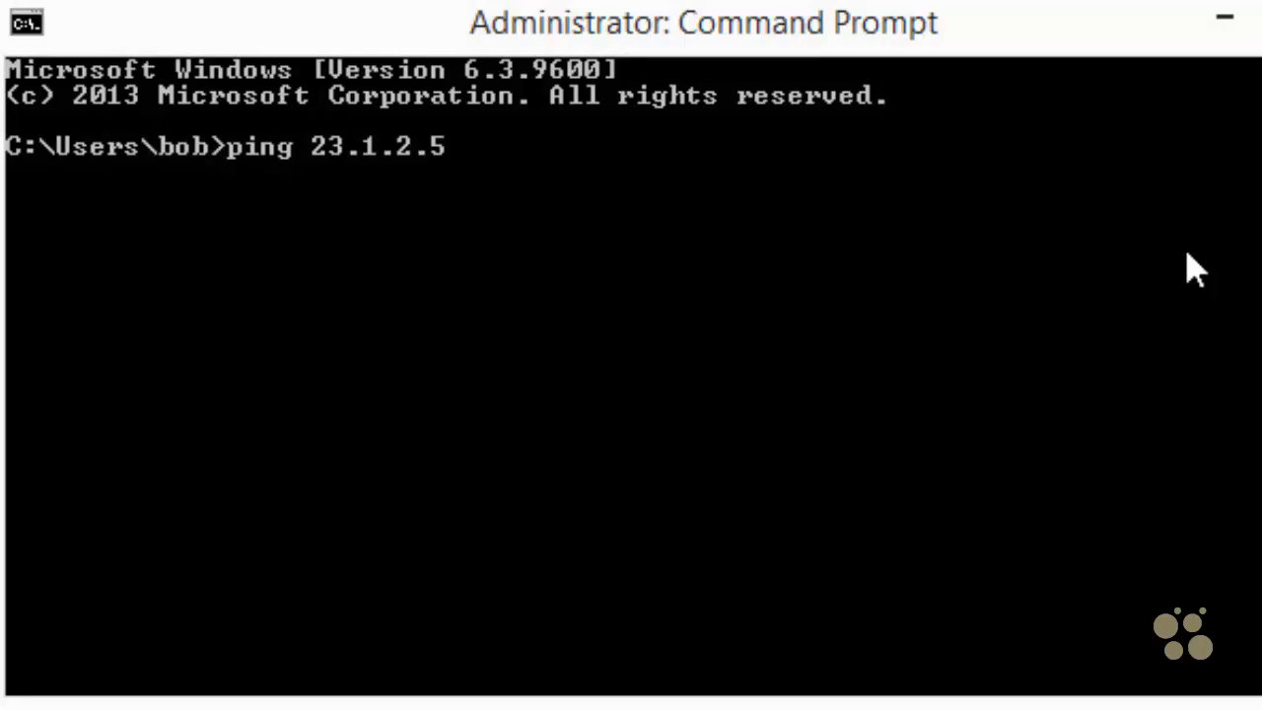
pyautogui.press('Return')
pyautogui.hotkey('ctrl', 'c')
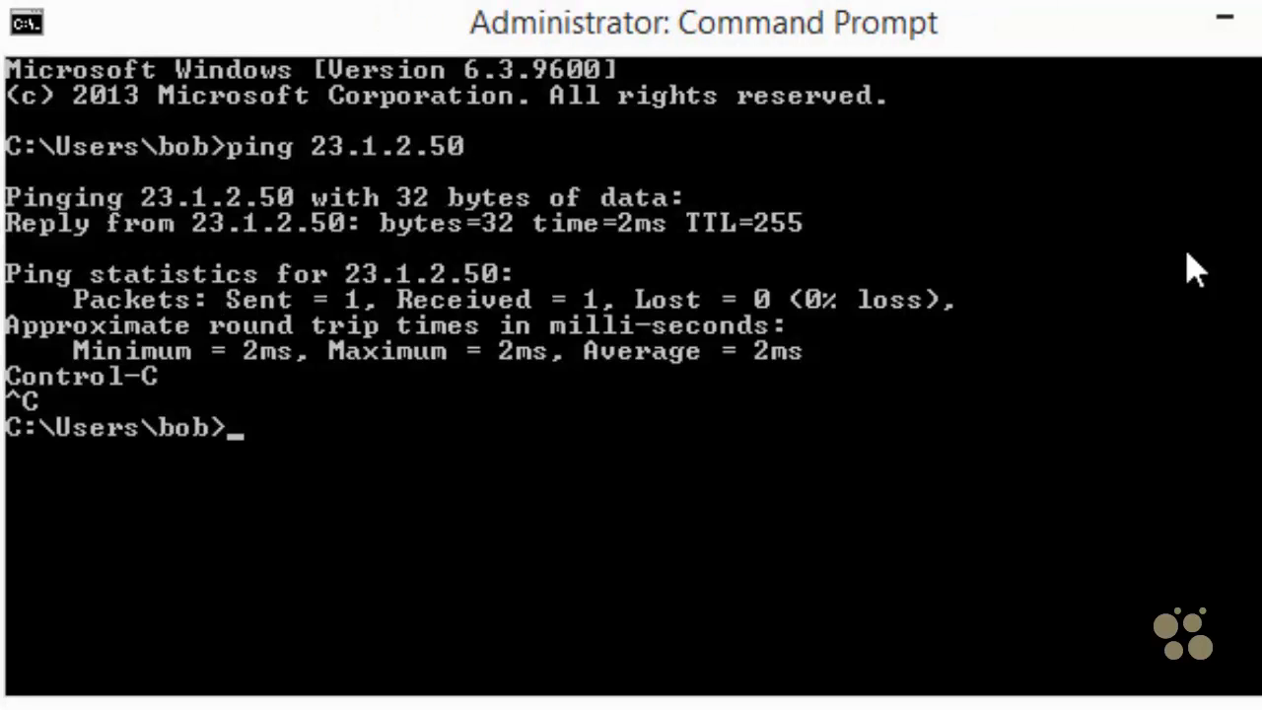
# - Ping storefront.acme.com to test its name resolution, and close Command Prompt
pyautogui.write('ping')
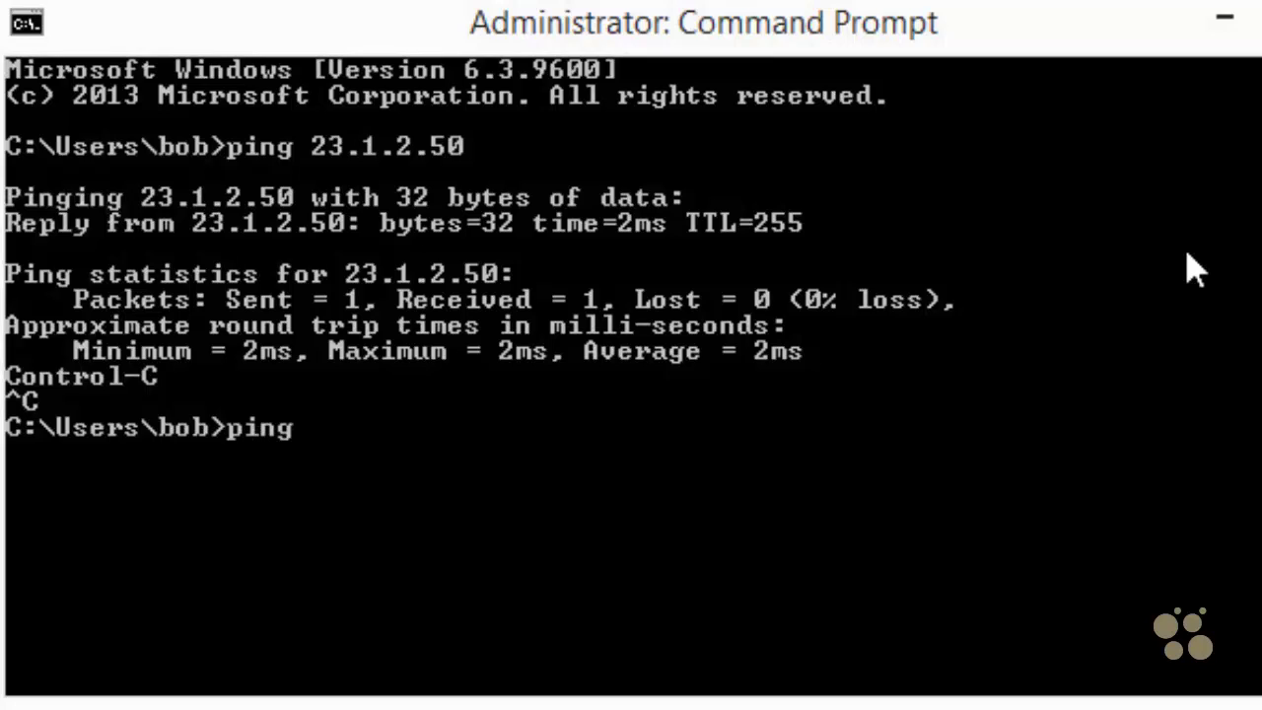
pyautogui.write(' storefront.')
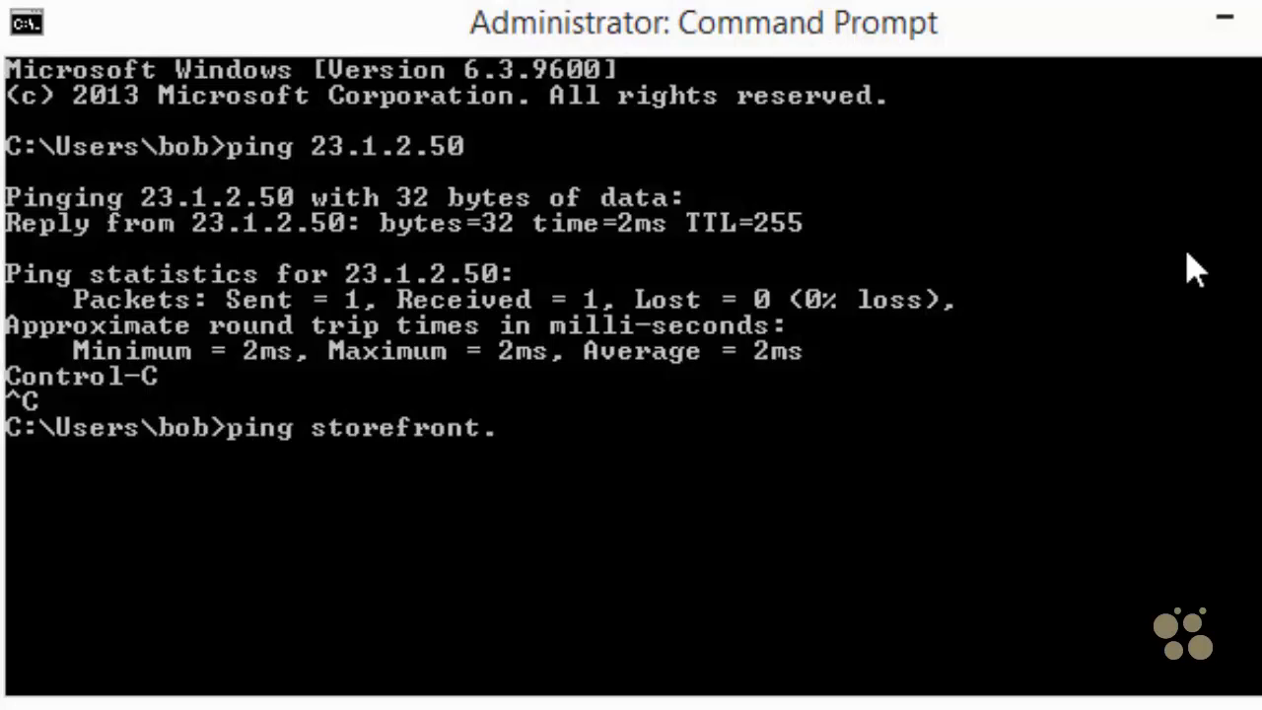
pyautogui.write('acme.com')
pyautogui.press('Return')
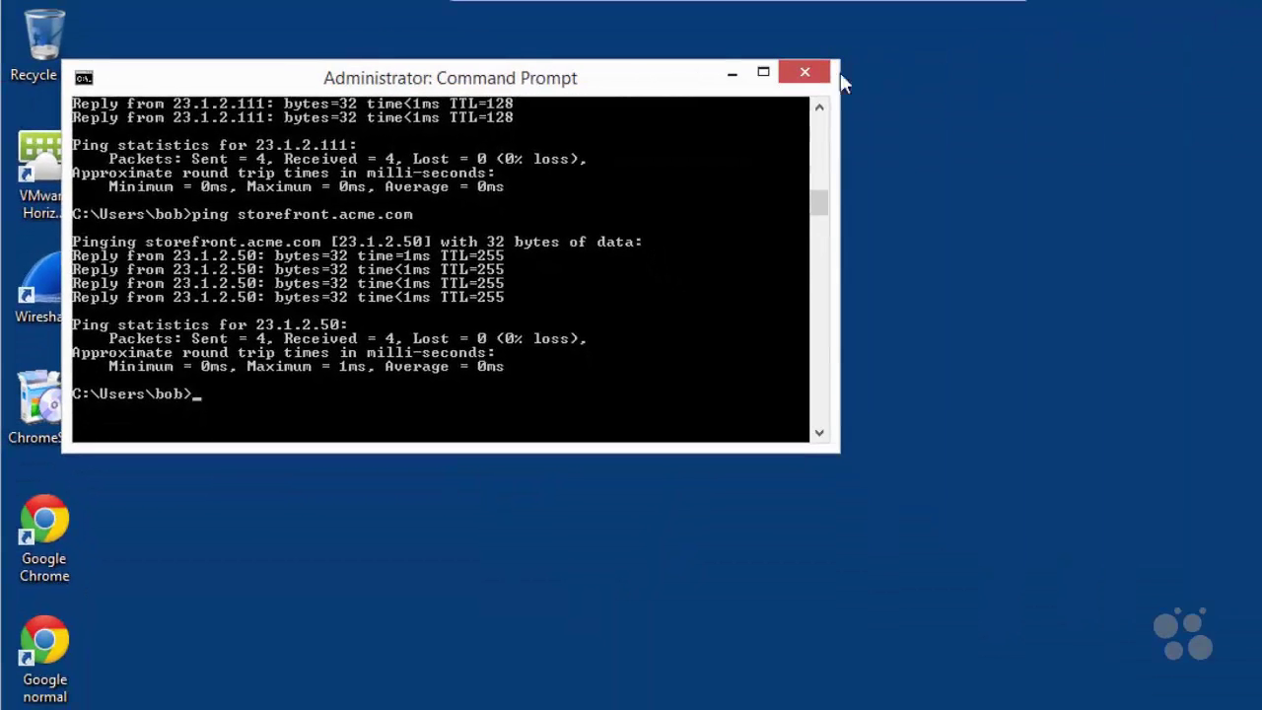
pyautogui.click(814, 76)
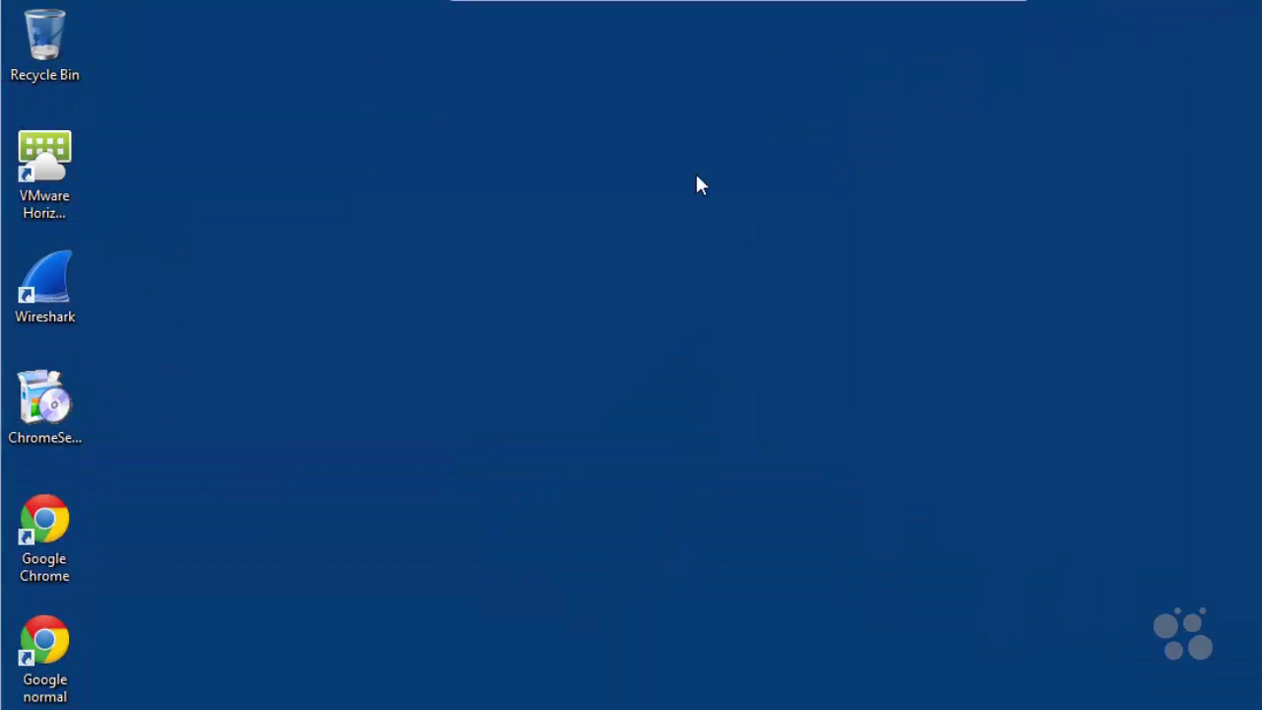
pyautogui.doubleClick(45, 521)
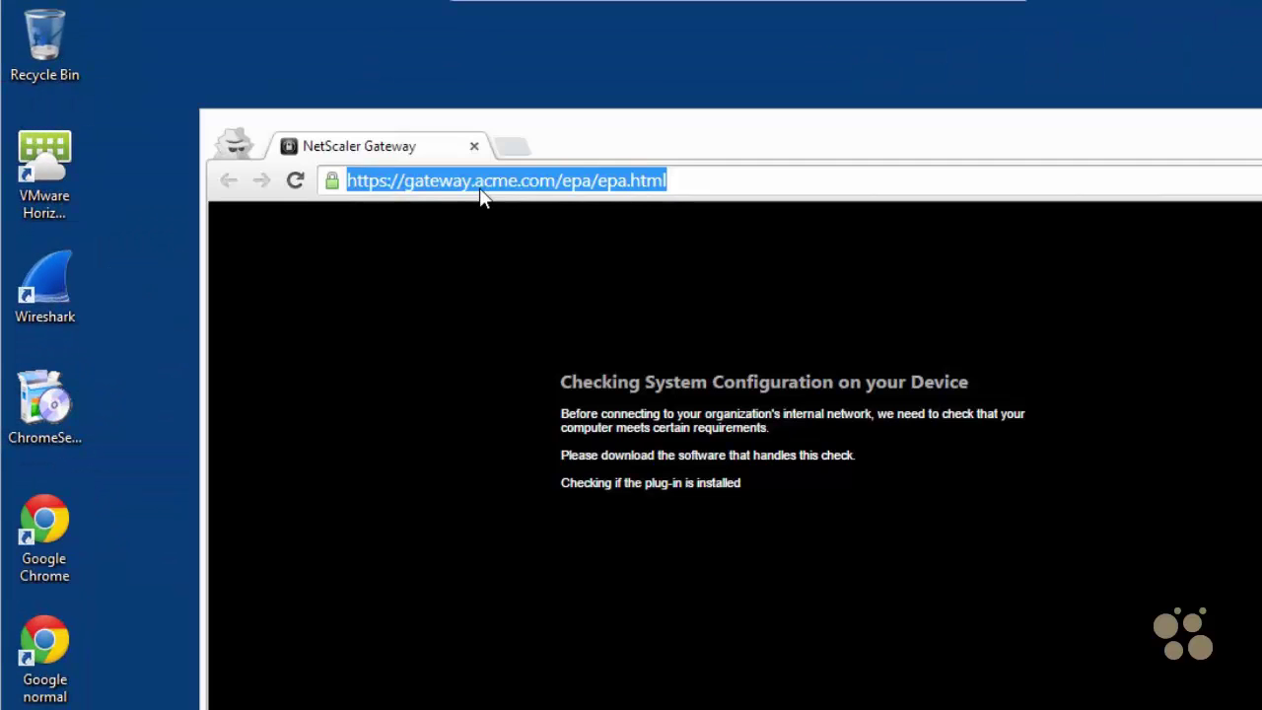
pyautogui.write('htt')
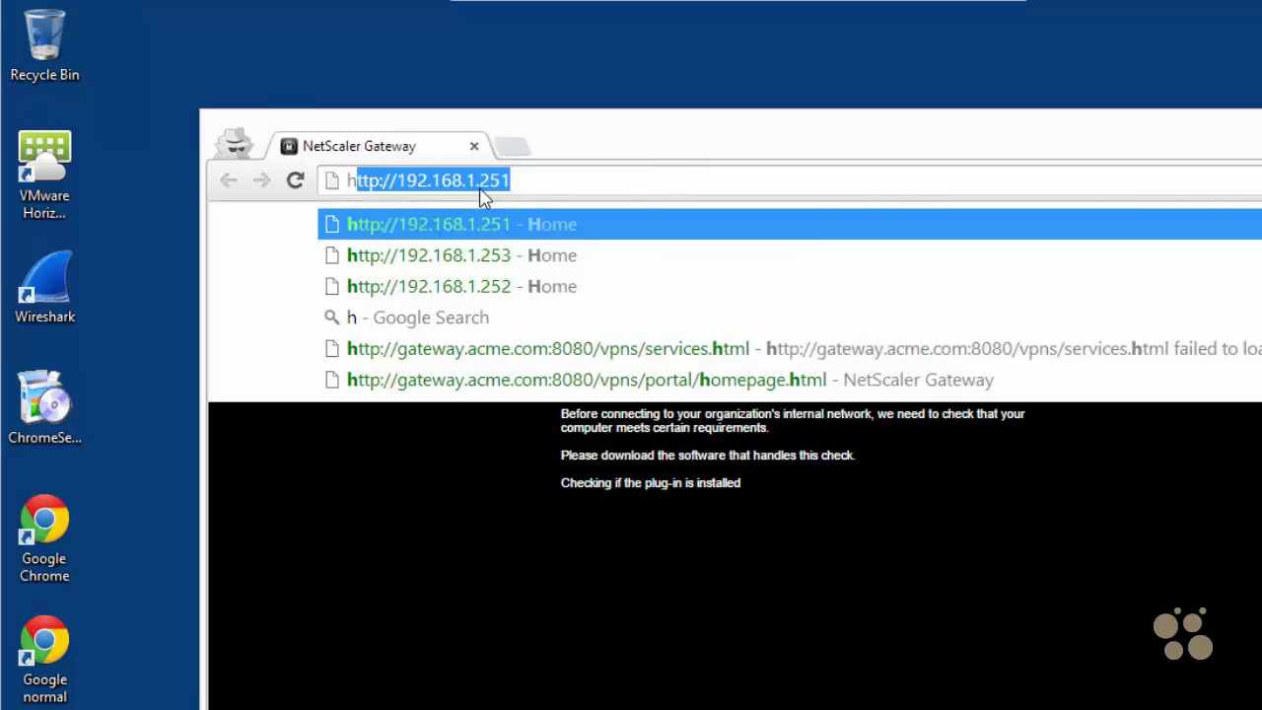
pyautogui.write('p://s')
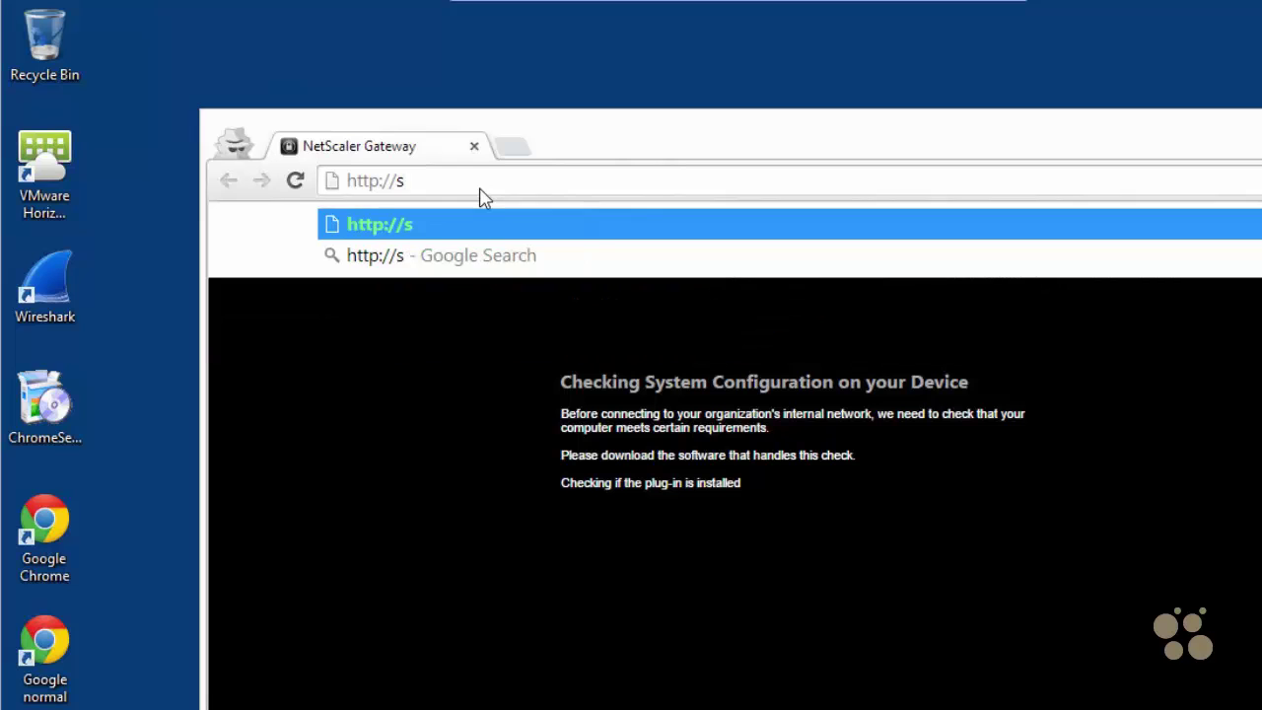
pyautogui.write('torefront.acme')
pyautogui.write('.com/')
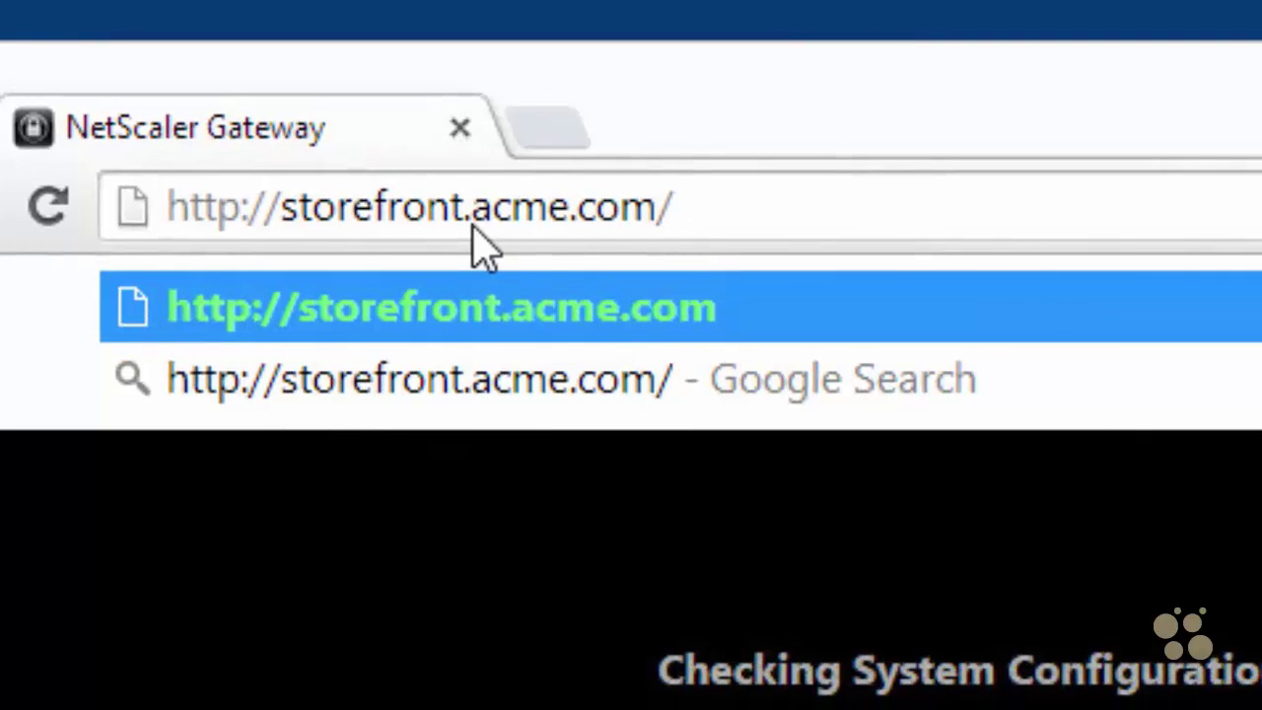
pyautogui.write('citrix')
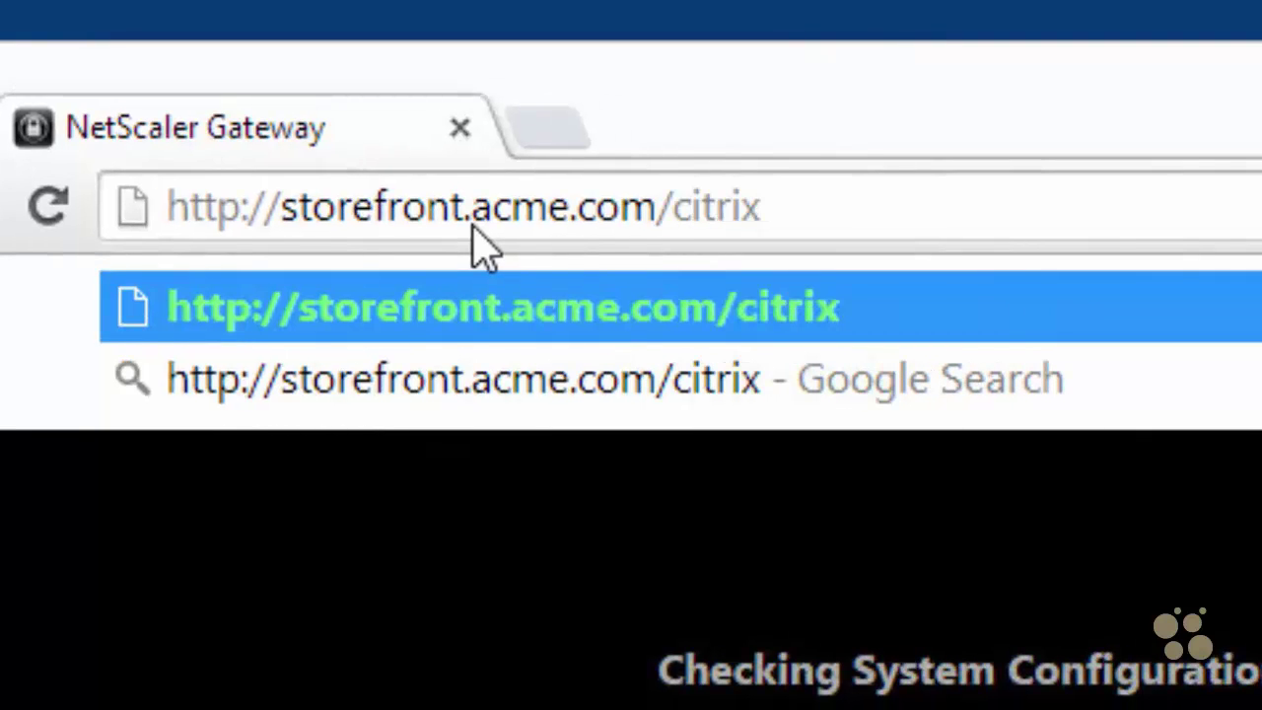
pyautogui.write('/veg')
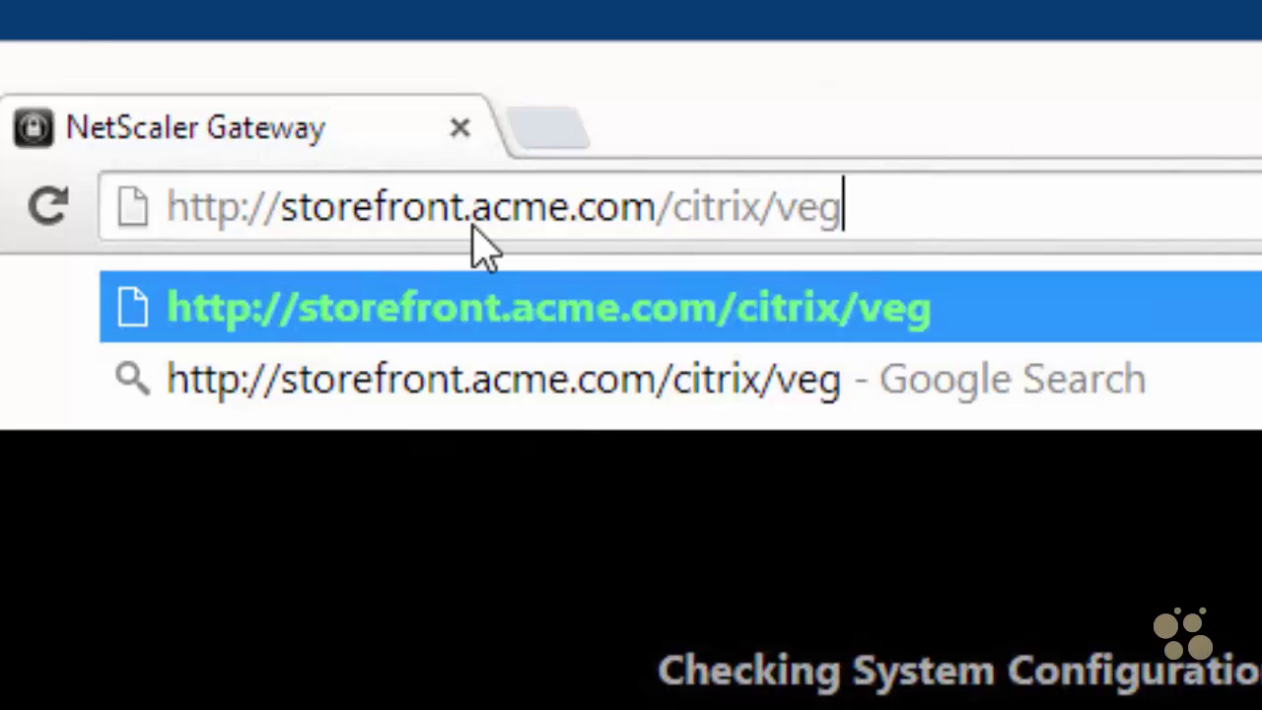
pyautogui.write('asweb')
pyautogui.press('Return')
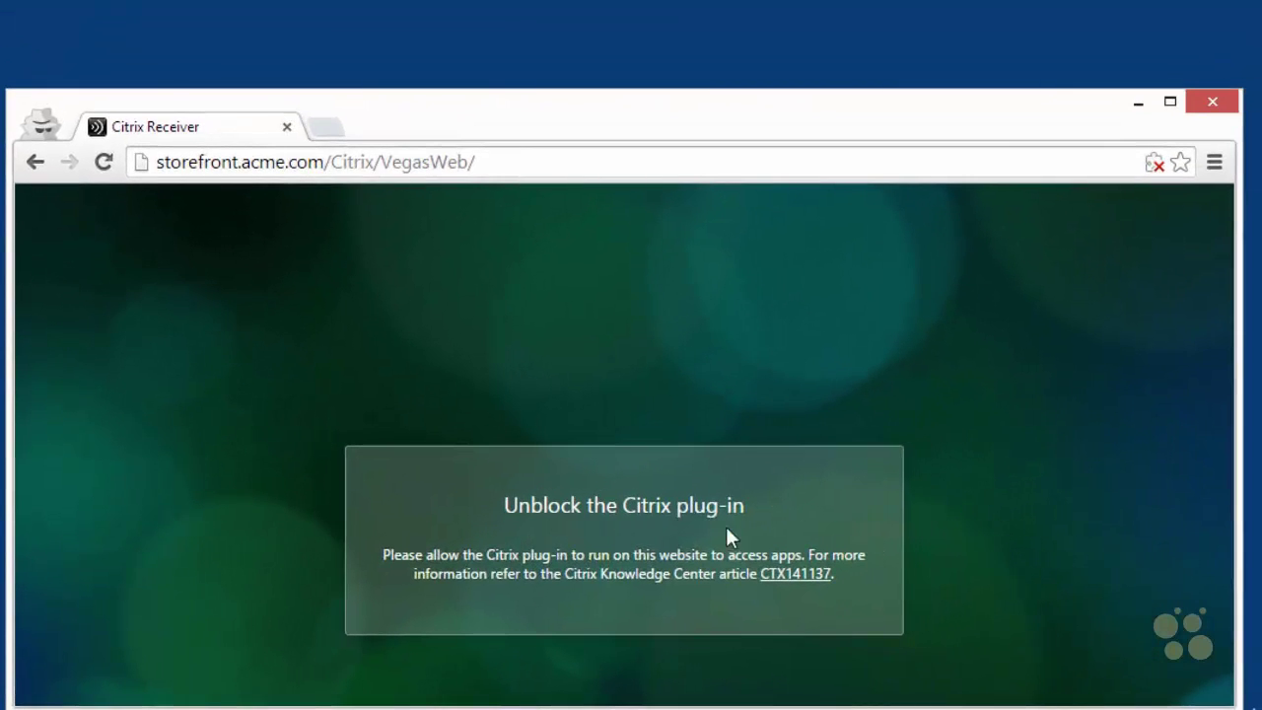
# - Allow the blocked Citrix Receiver plug-in to always run on storefront.acme.com
pyautogui.click(1155, 164)
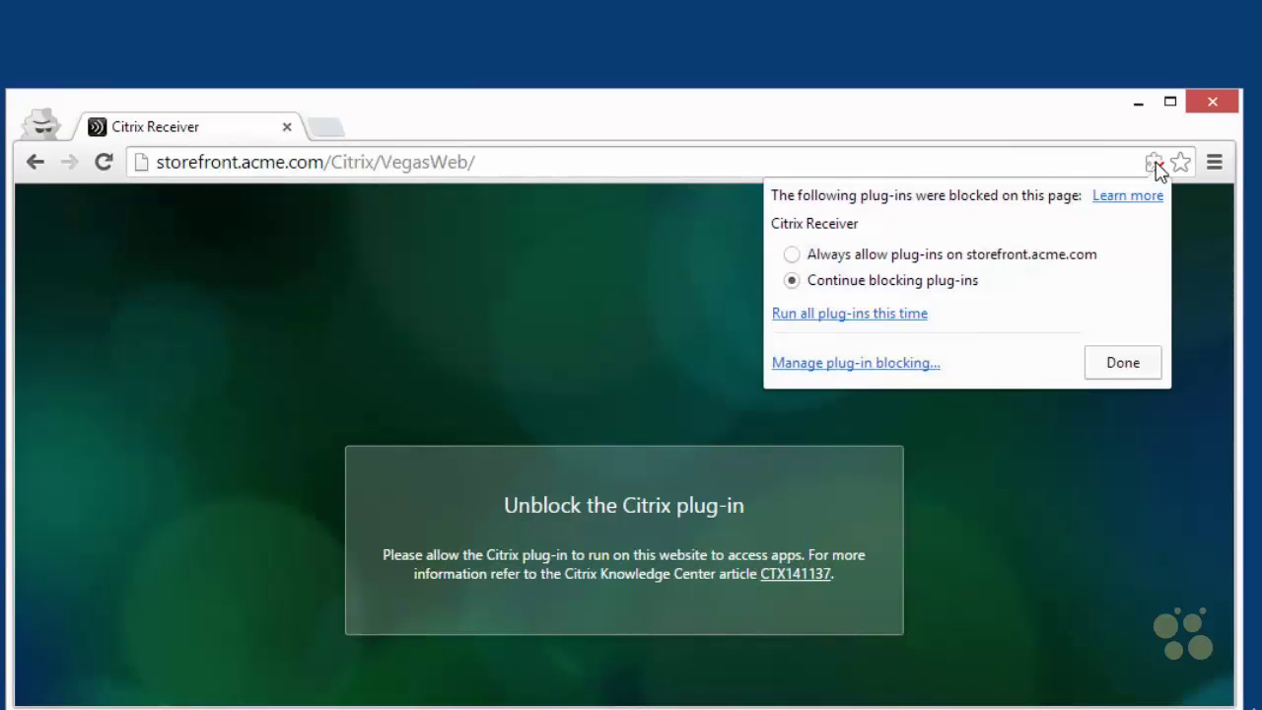
pyautogui.click(812, 256)
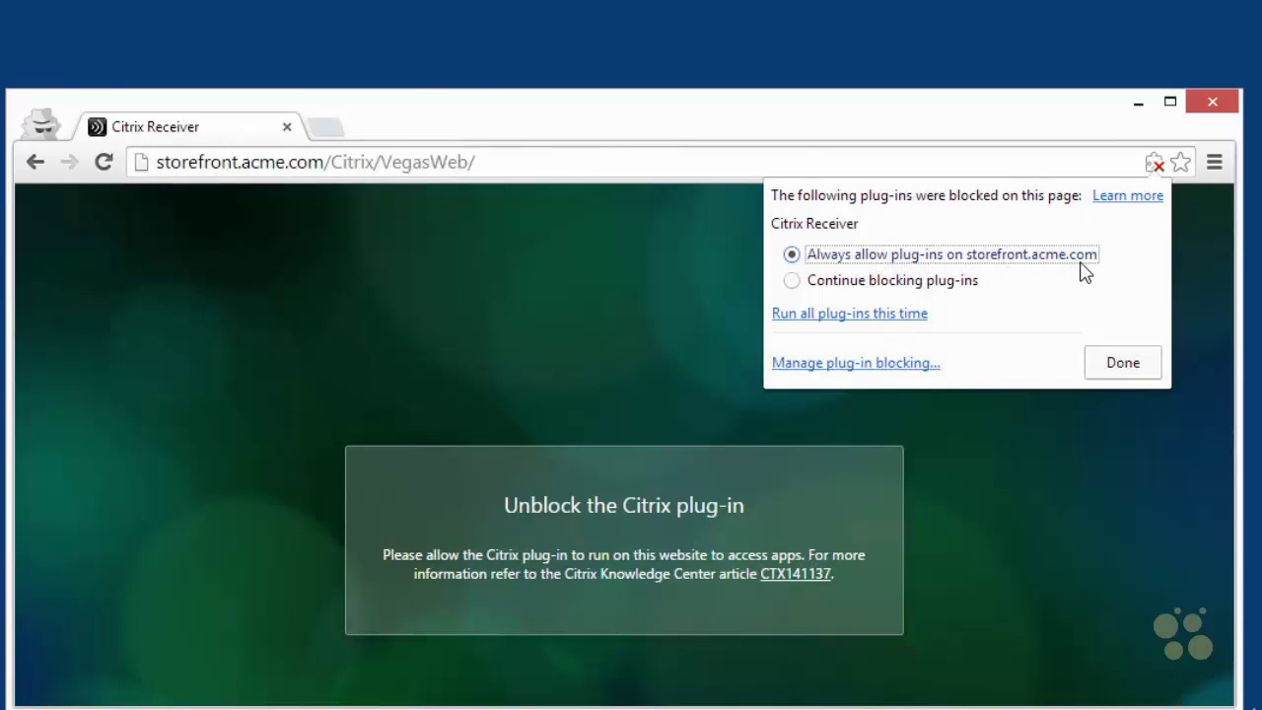
pyautogui.click(1118, 367)
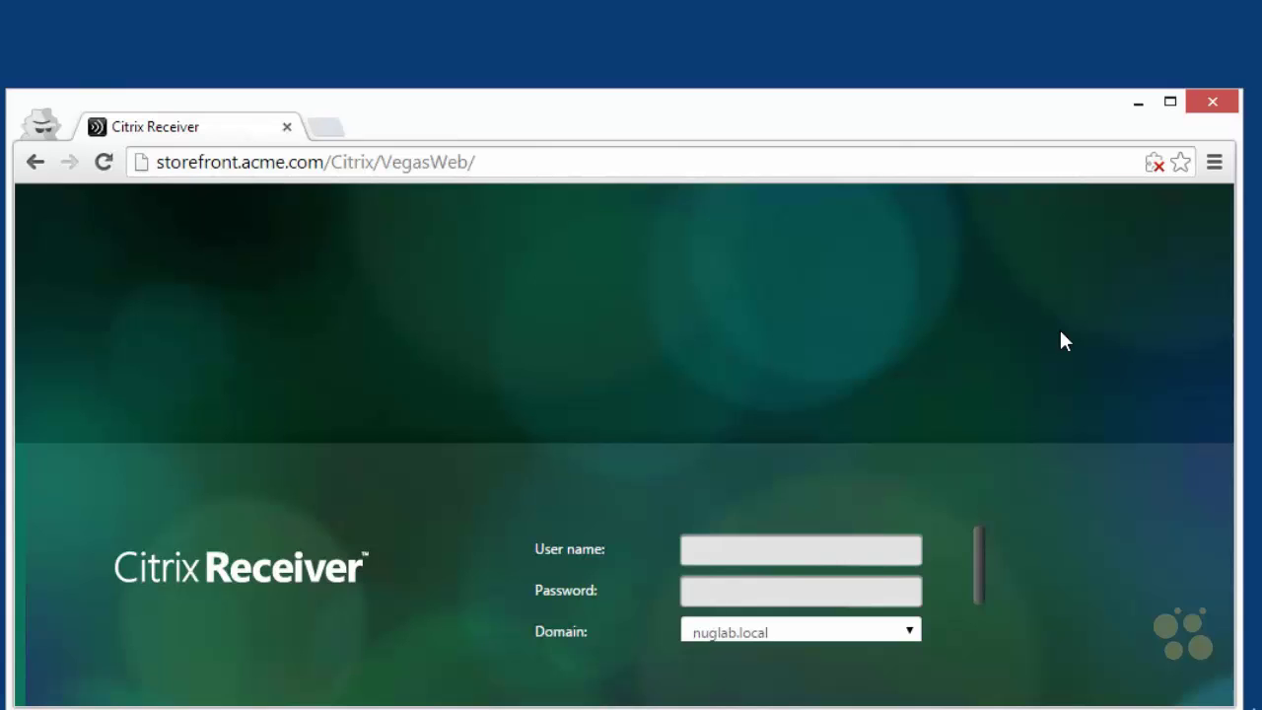
# - Log on to Citrix Receiver with the account's user name and password, enlarging the browser window to reach the logon control
pyautogui.click(745, 544)
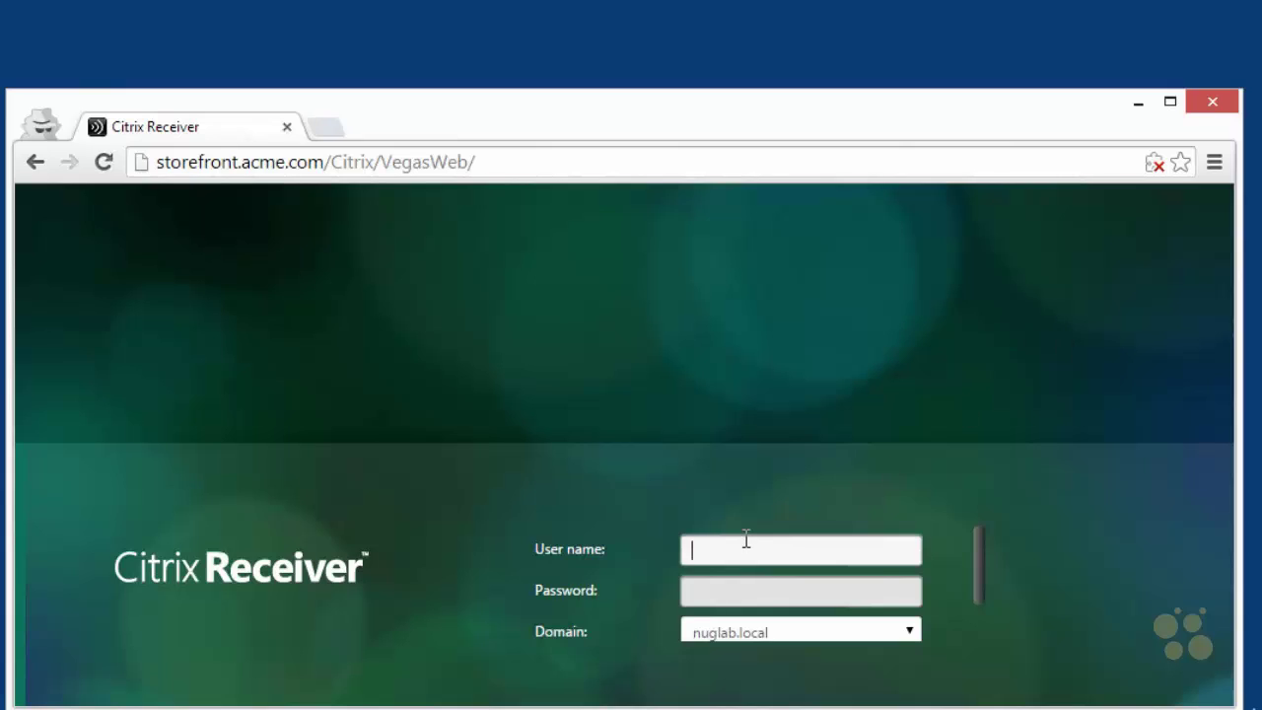
pyautogui.write('bob')
pyautogui.press('Tab')
pyautogui.write('•••••••••')
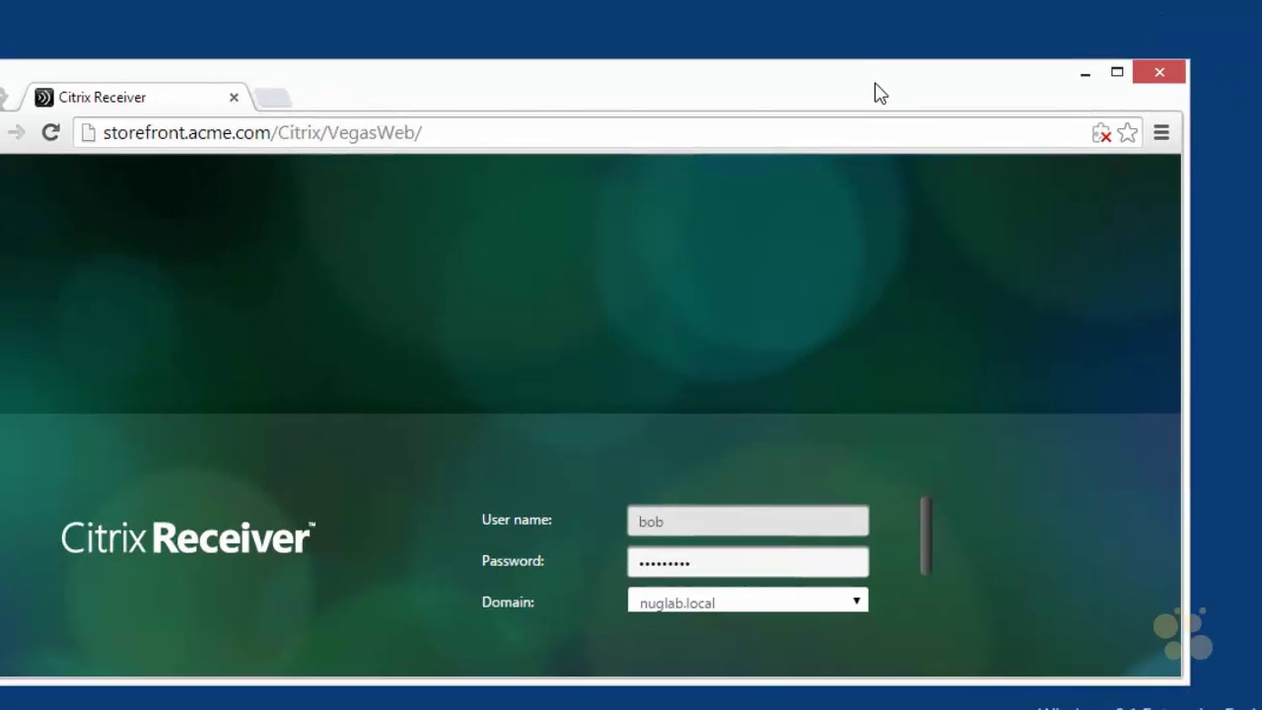
pyautogui.moveTo(881, 93); pyautogui.dragTo(839, 43)
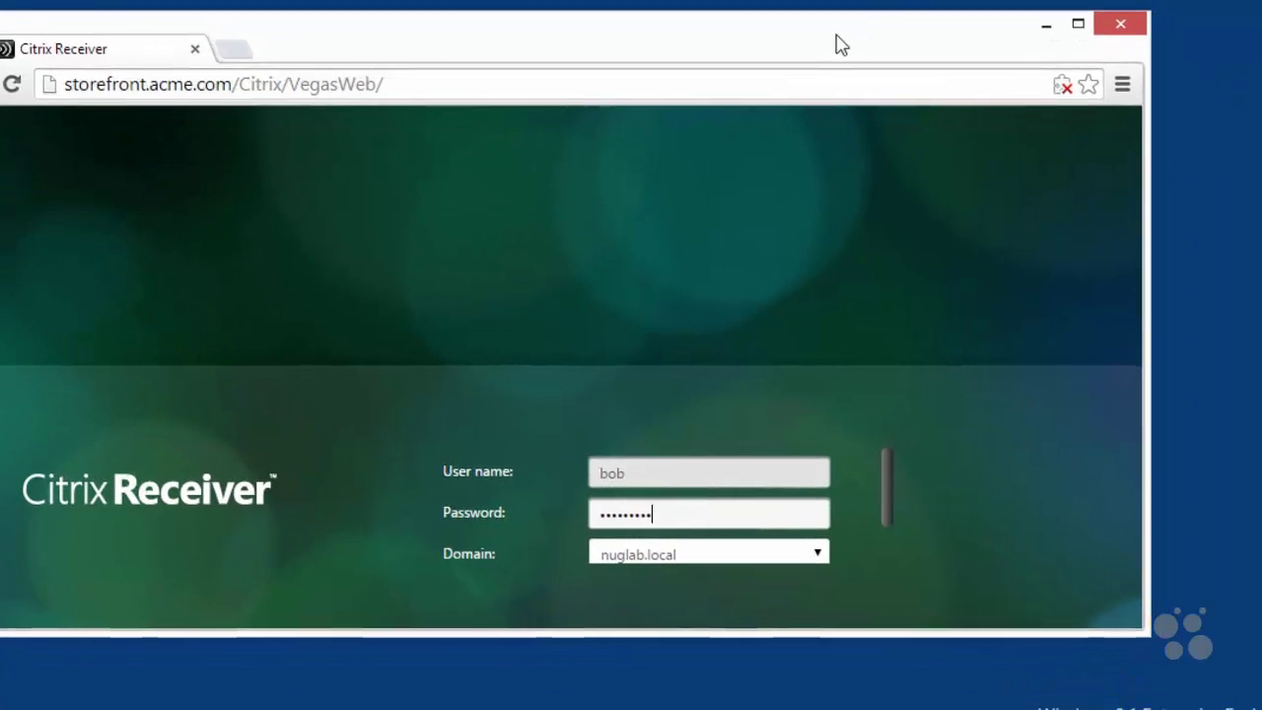
pyautogui.moveTo(1142, 631); pyautogui.dragTo(1261, 703)
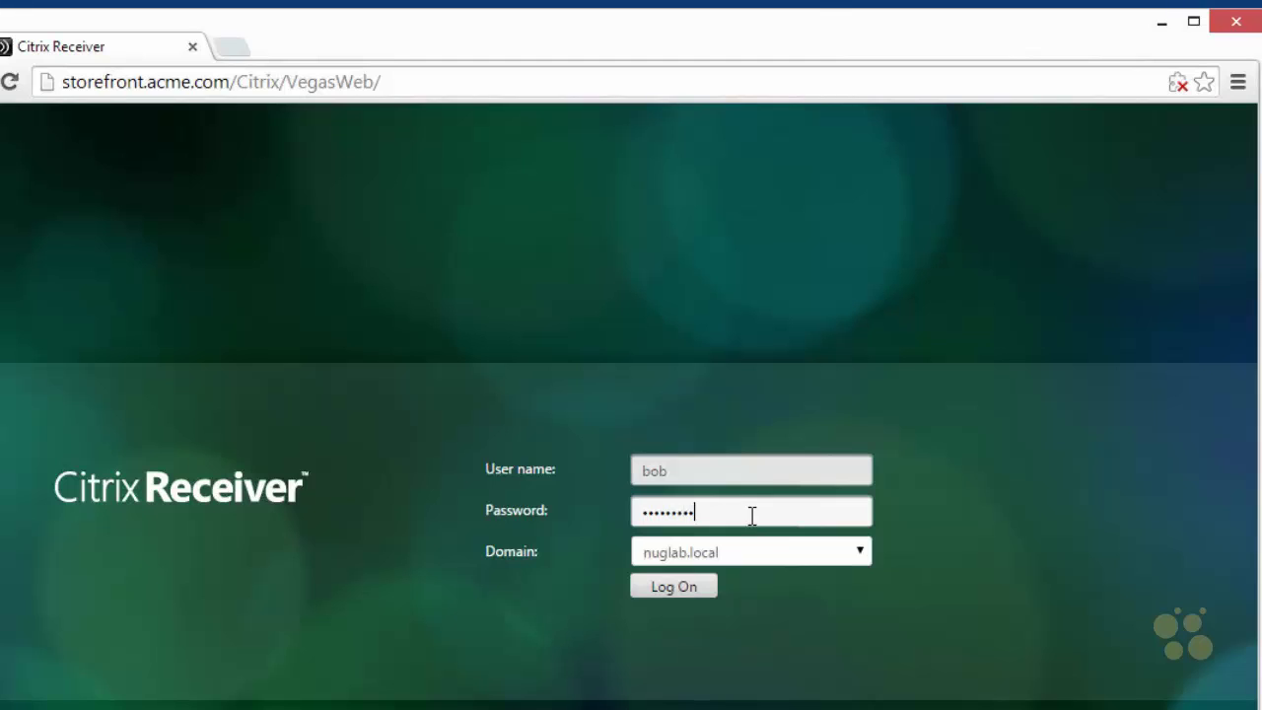
pyautogui.click(676, 591)
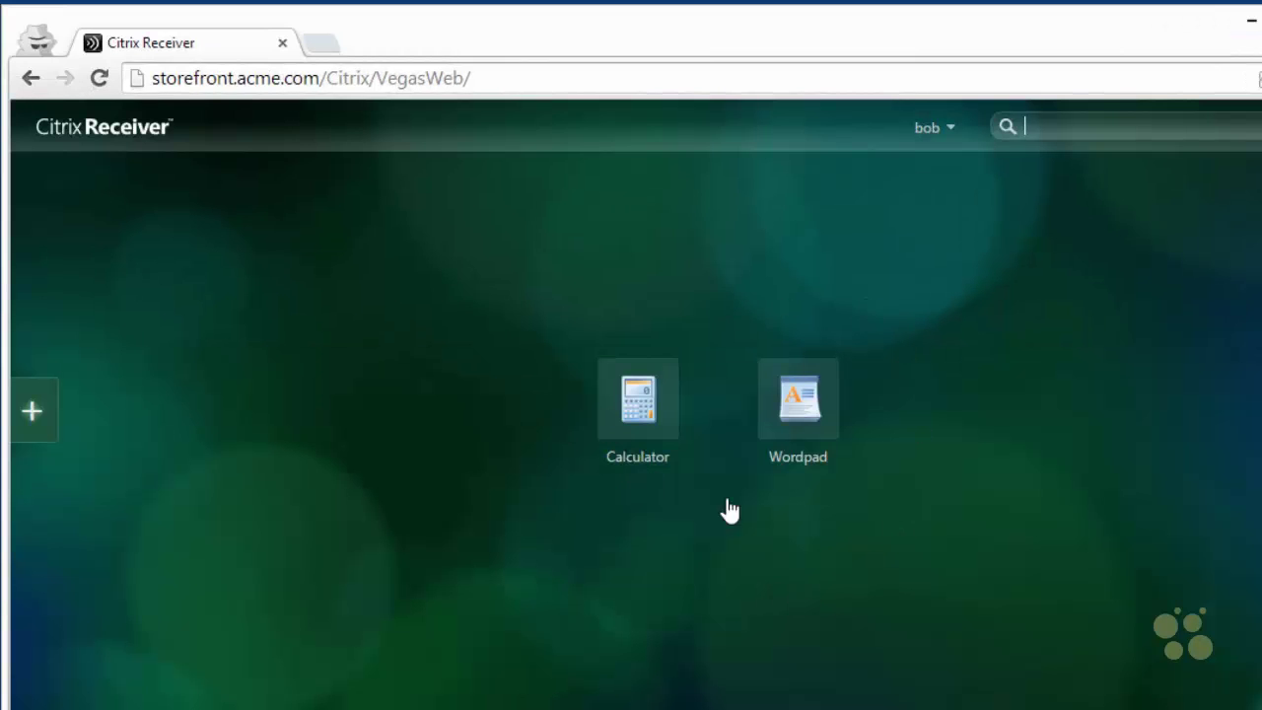
# - Add Notepad from All Apps to the Citrix Receiver home screen and close the app list
pyautogui.click(40, 412)
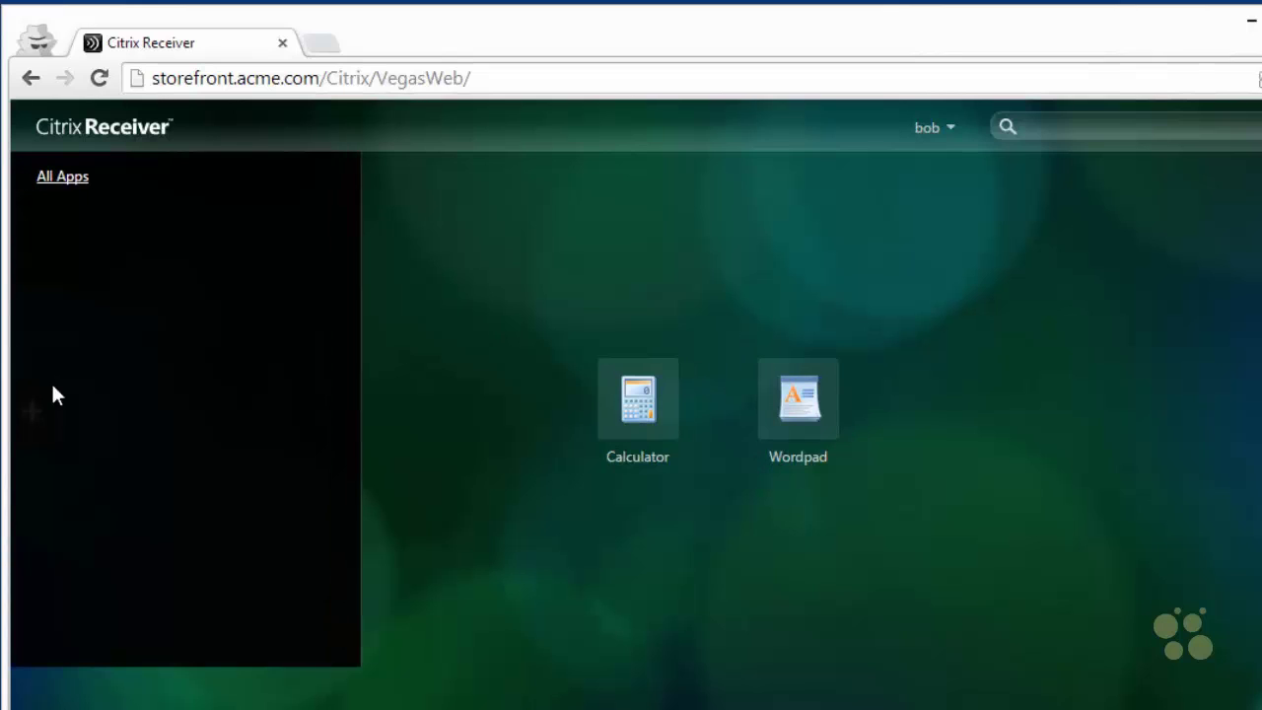
pyautogui.click(79, 182)
pyautogui.click(451, 235)
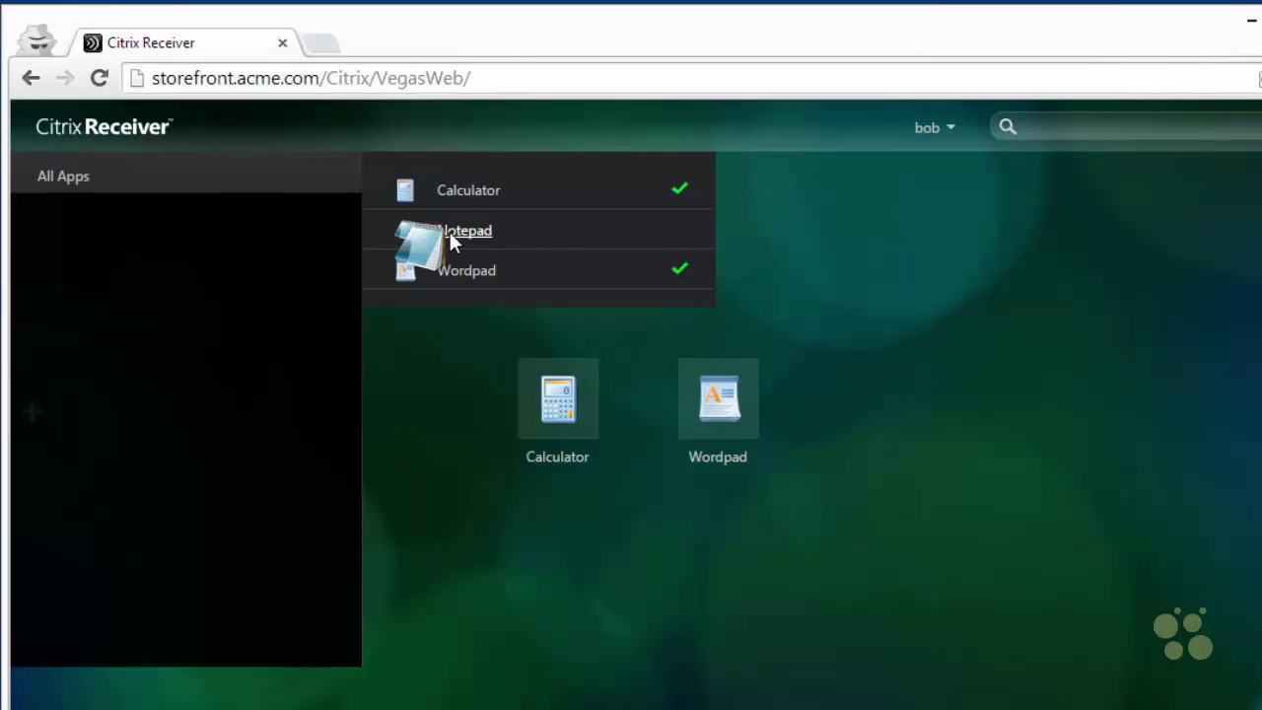
pyautogui.click(888, 260)
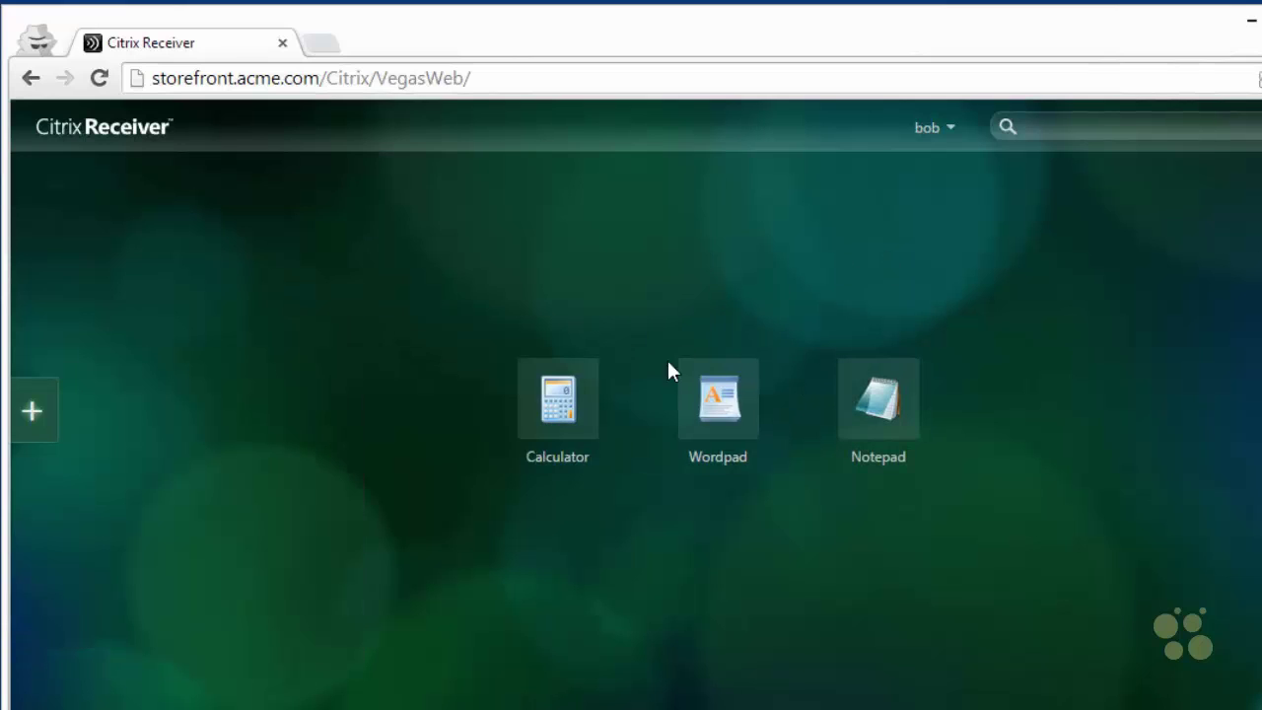
# - Launch the published Wordpad app, shrink its window and move it upward over the Receiver page
pyautogui.click(726, 411)
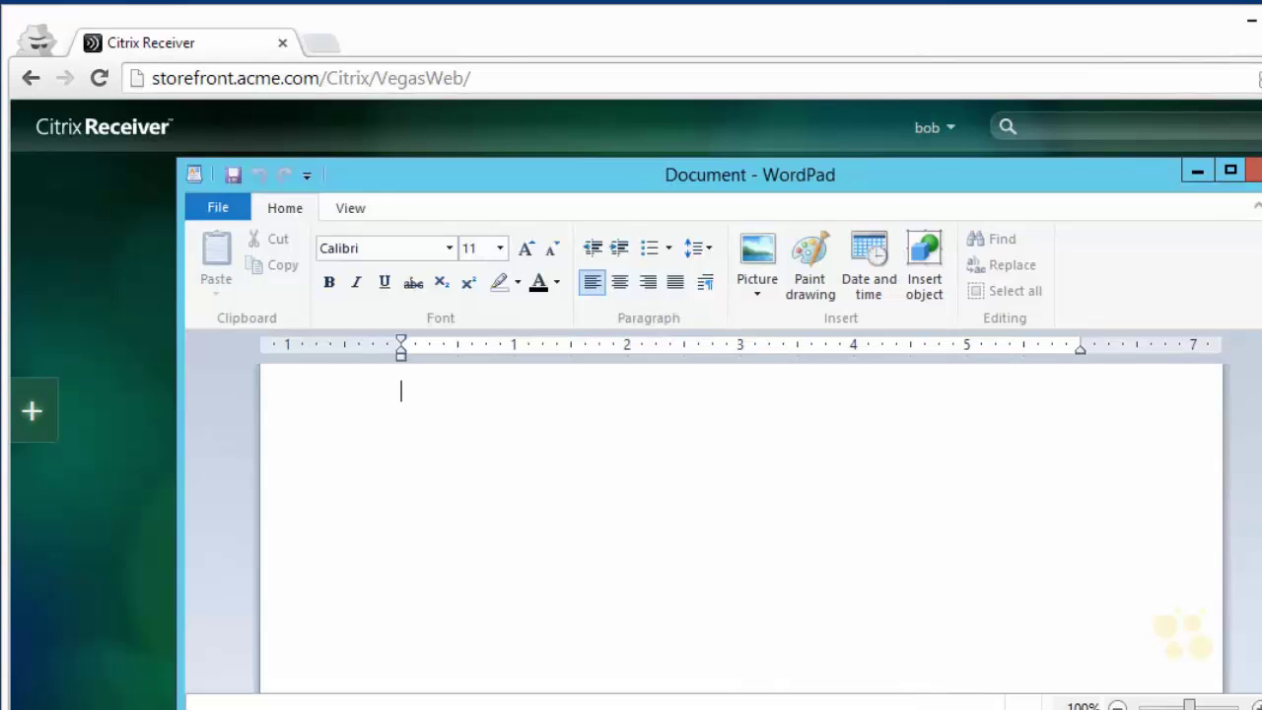
pyautogui.moveTo(1261, 160); pyautogui.dragTo(618, 280)
pyautogui.moveTo(448, 299); pyautogui.dragTo(438, 217)
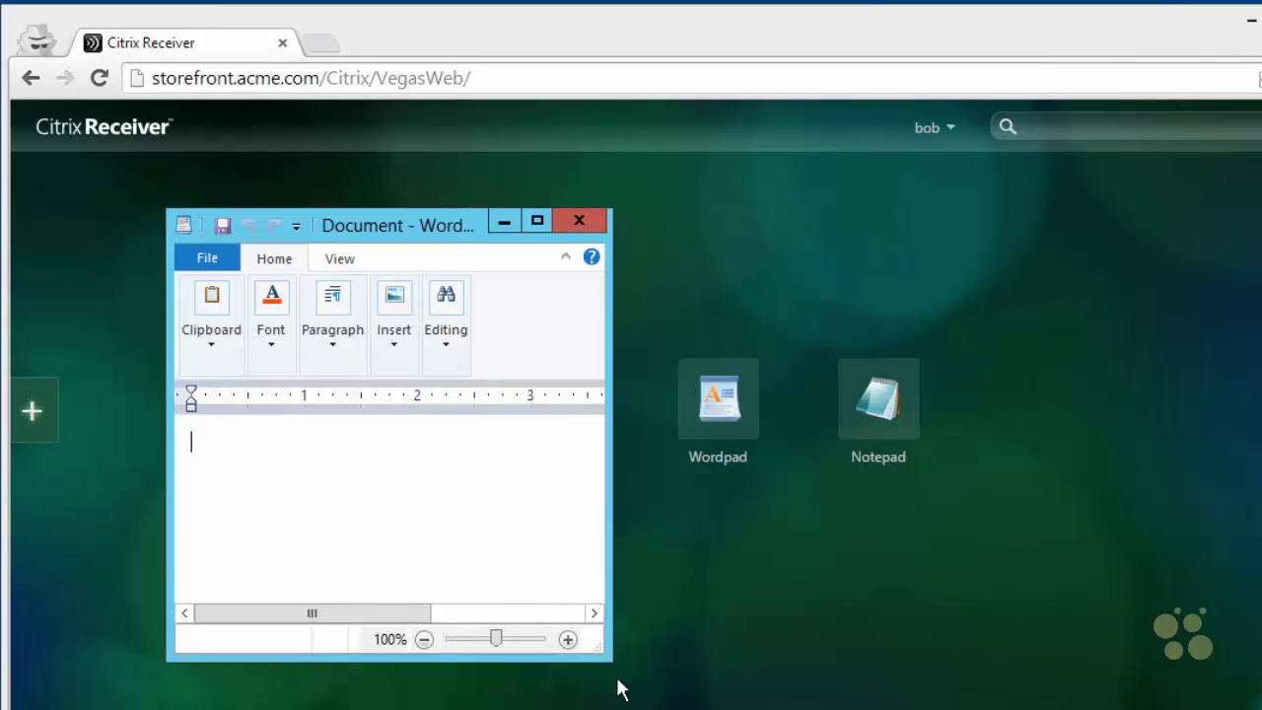
# - Open Task Manager, place it beside the Wordpad window, and expand the Citrix HDX Engine process to examine the running published app
pyautogui.rightClick(698, 709)
pyautogui.click(769, 709)
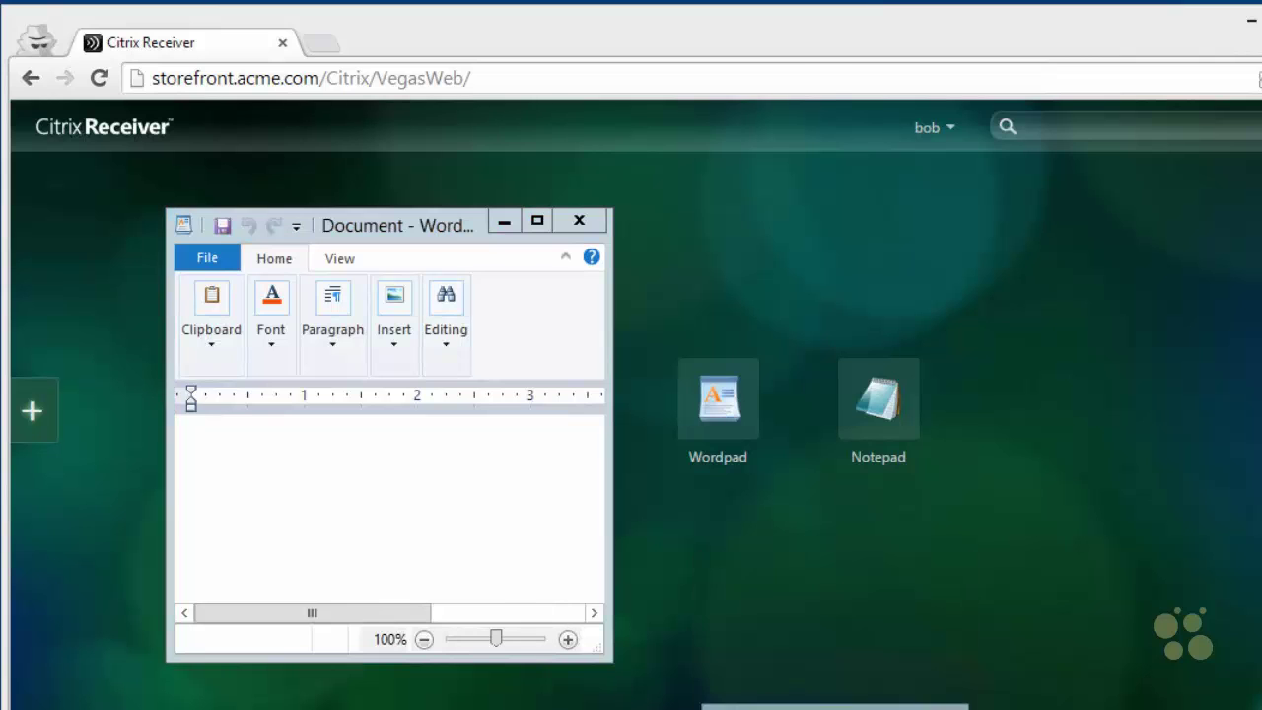
pyautogui.moveTo(532, 89); pyautogui.dragTo(1079, 149)
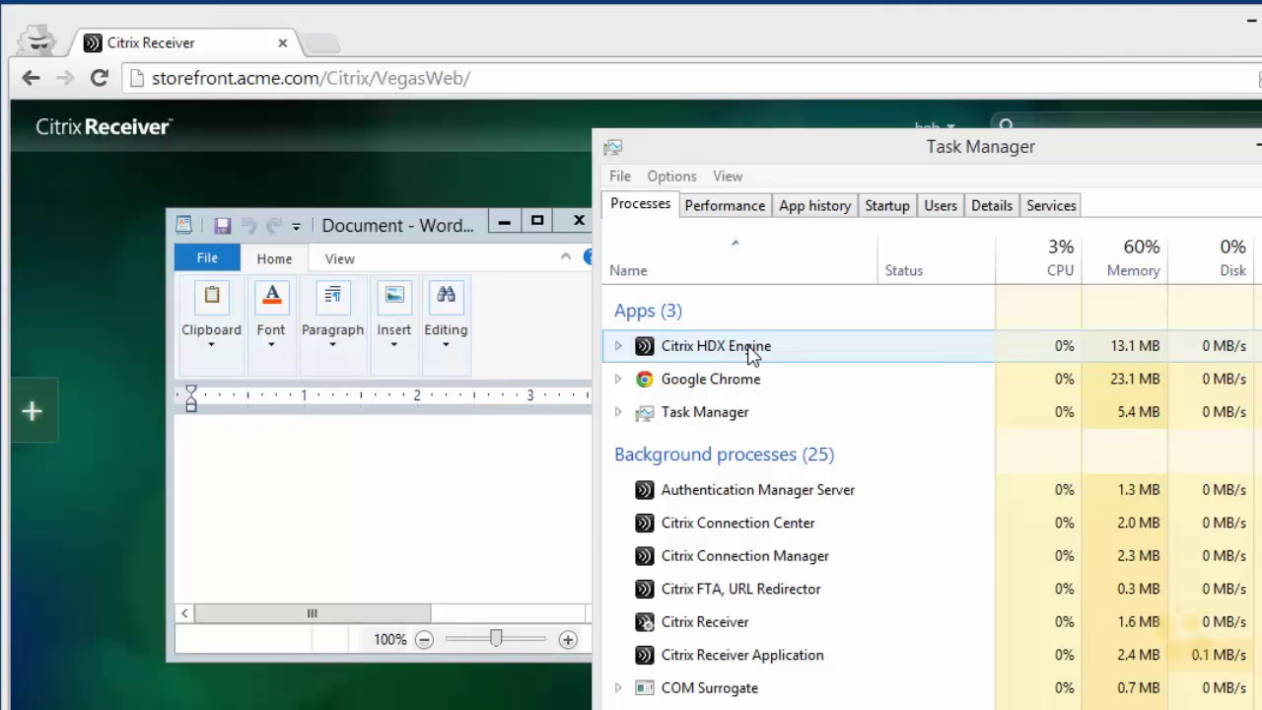
pyautogui.click(755, 351)
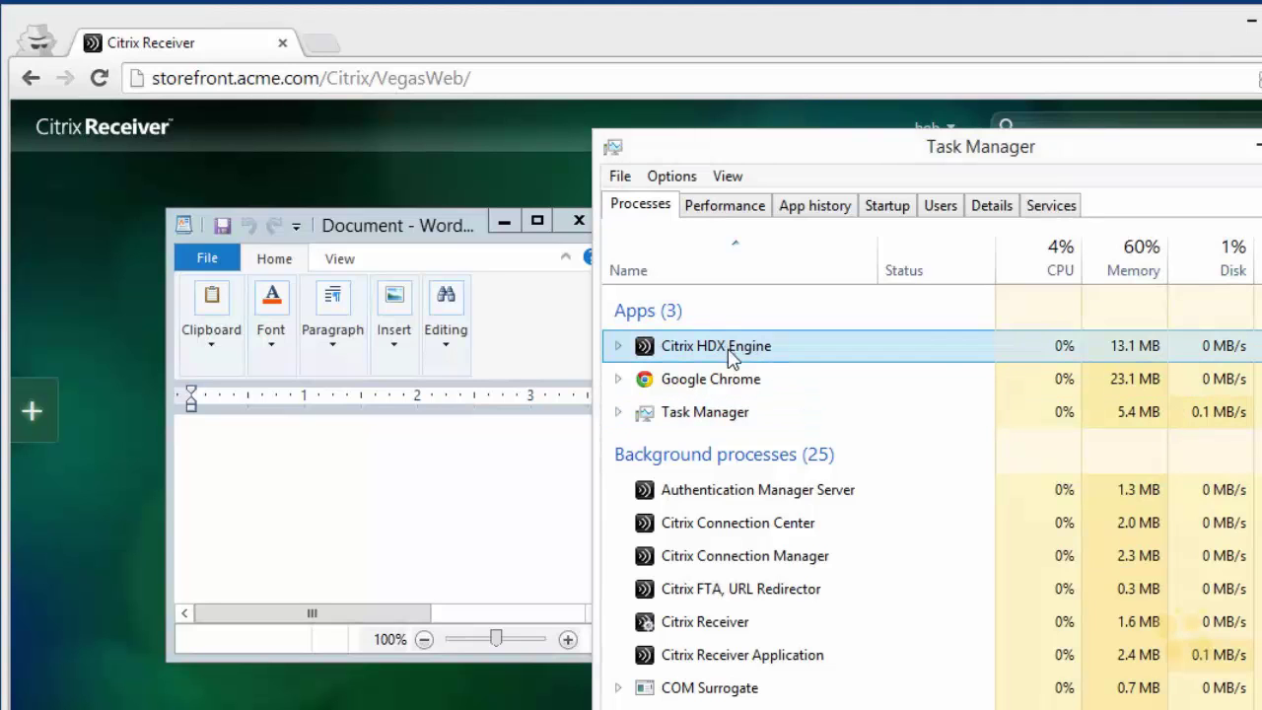
pyautogui.click(619, 346)
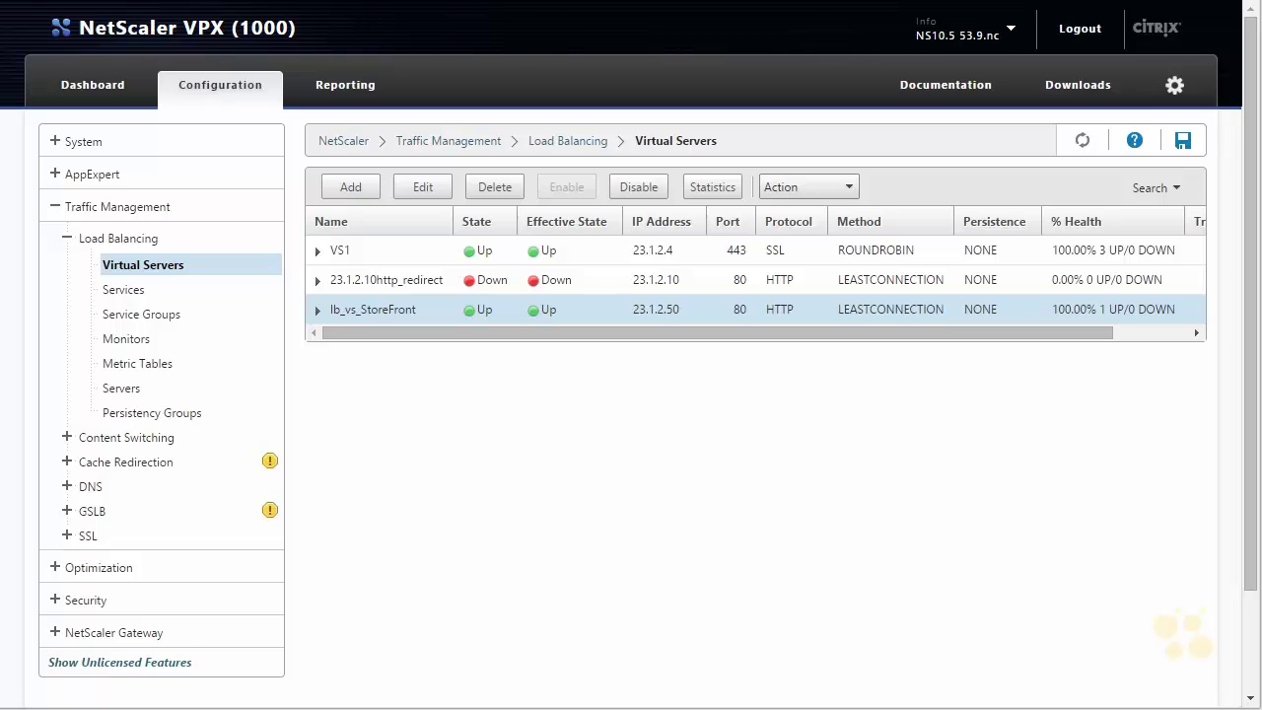
# - Switch to NetScaler, edit the lb_vs_StoreFront virtual server and add SOURCEIP persistence, keeping the default time-out and netmask settings
pyautogui.click(393, 312)
pyautogui.click(393, 311)
pyautogui.click(424, 188)
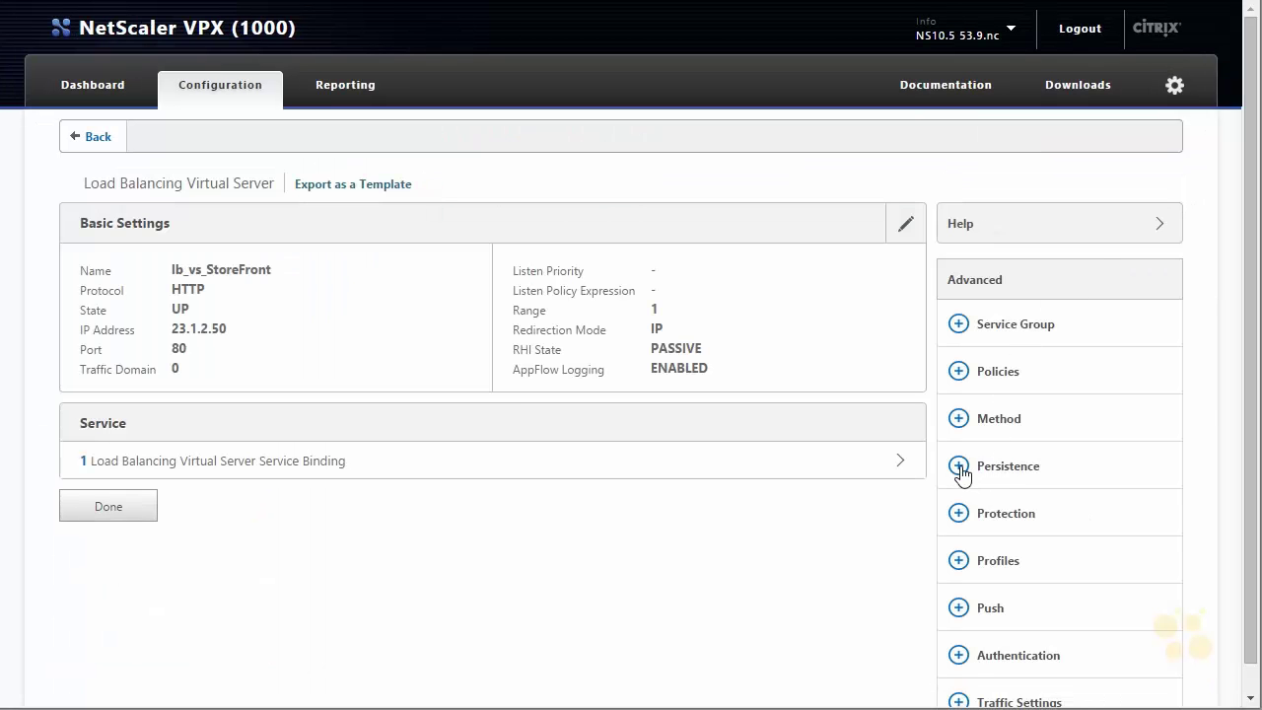
pyautogui.click(960, 468)
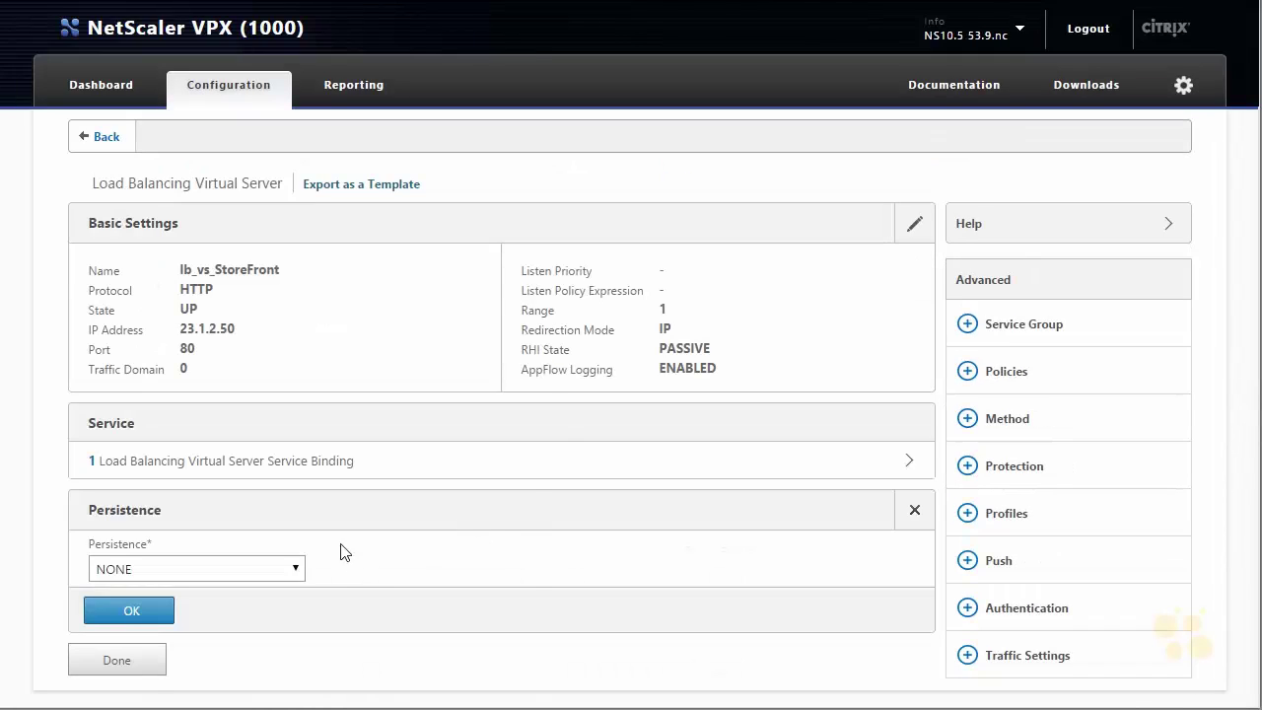
pyautogui.click(296, 570)
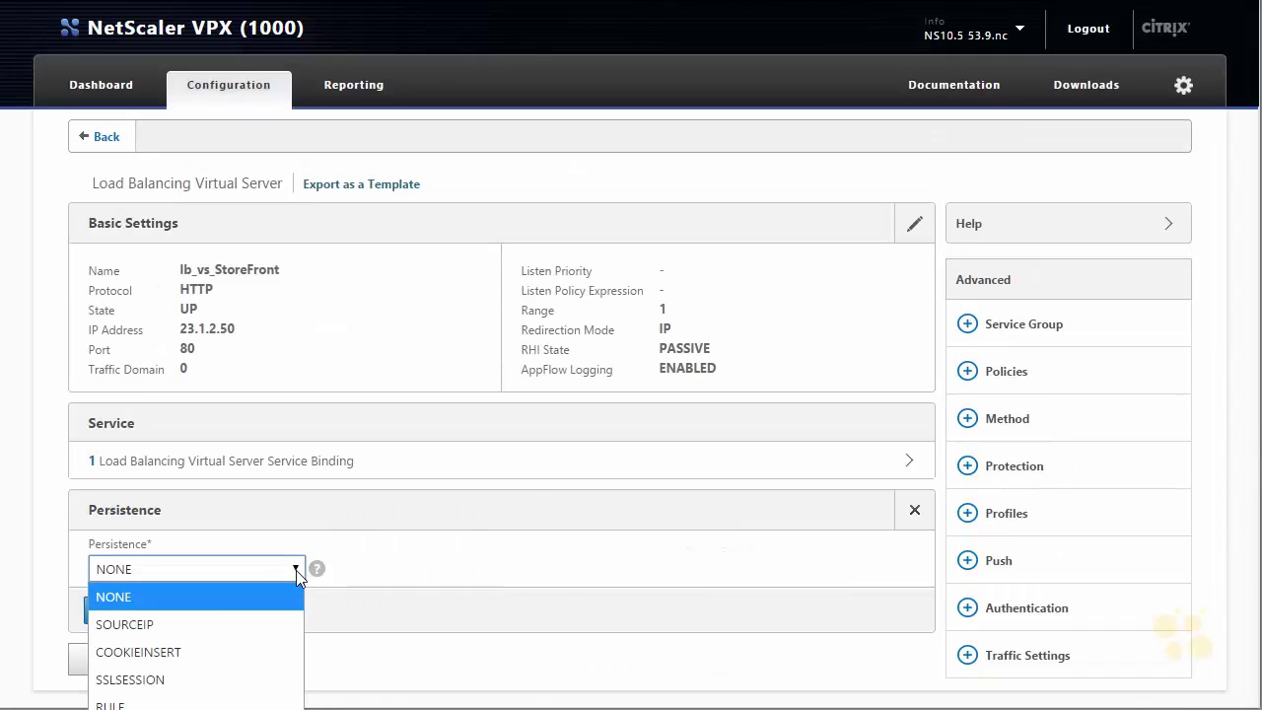
pyautogui.click(186, 624)
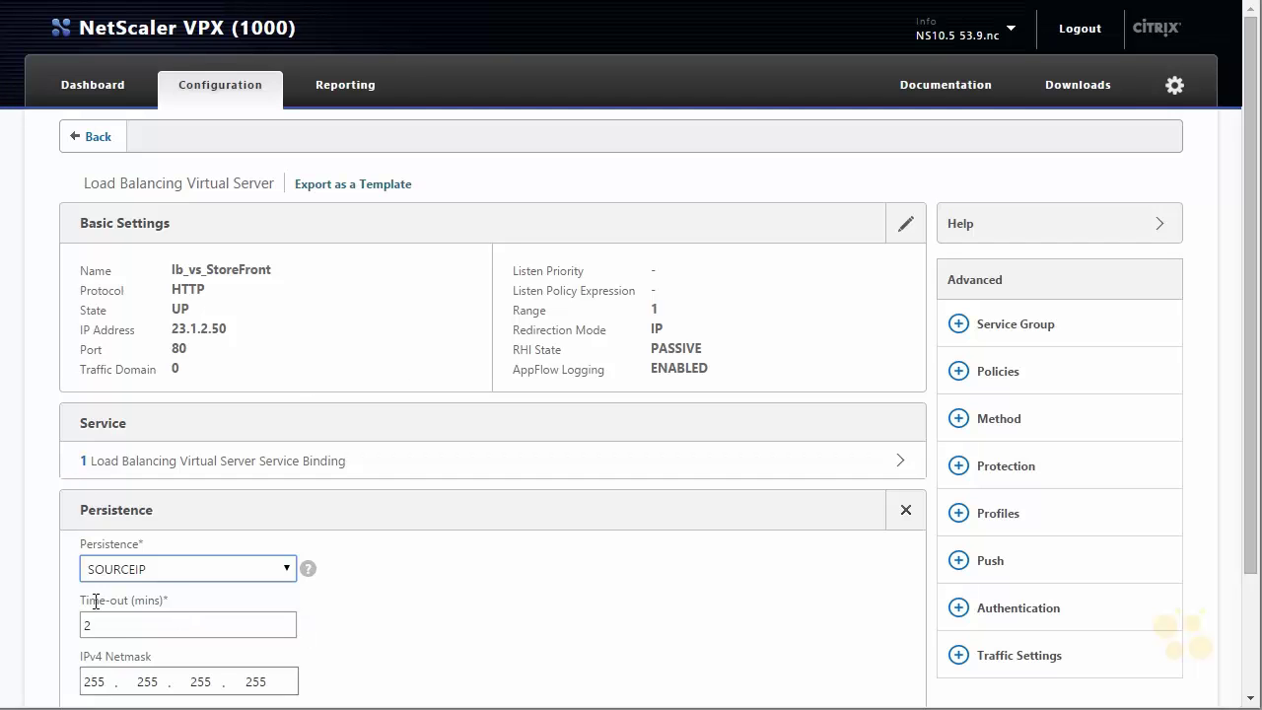
pyautogui.scroll(-3, 468, 558)
pyautogui.click(120, 632)
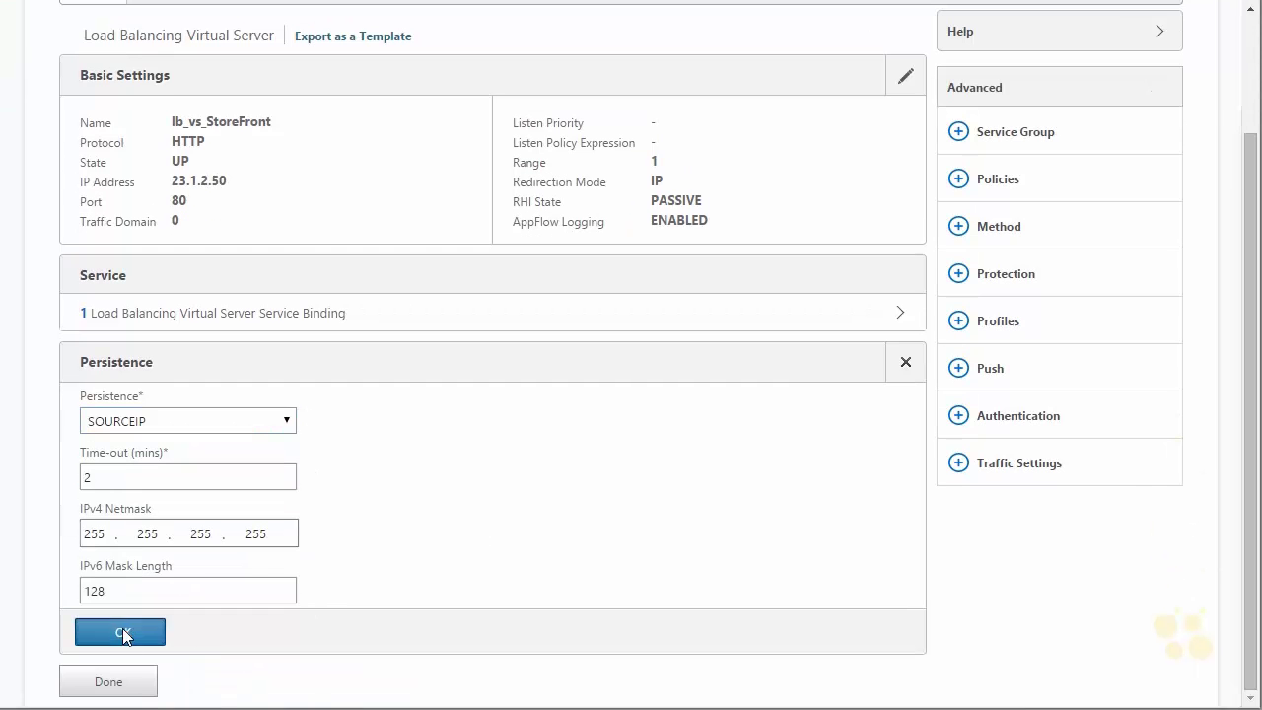
pyautogui.click(124, 645)
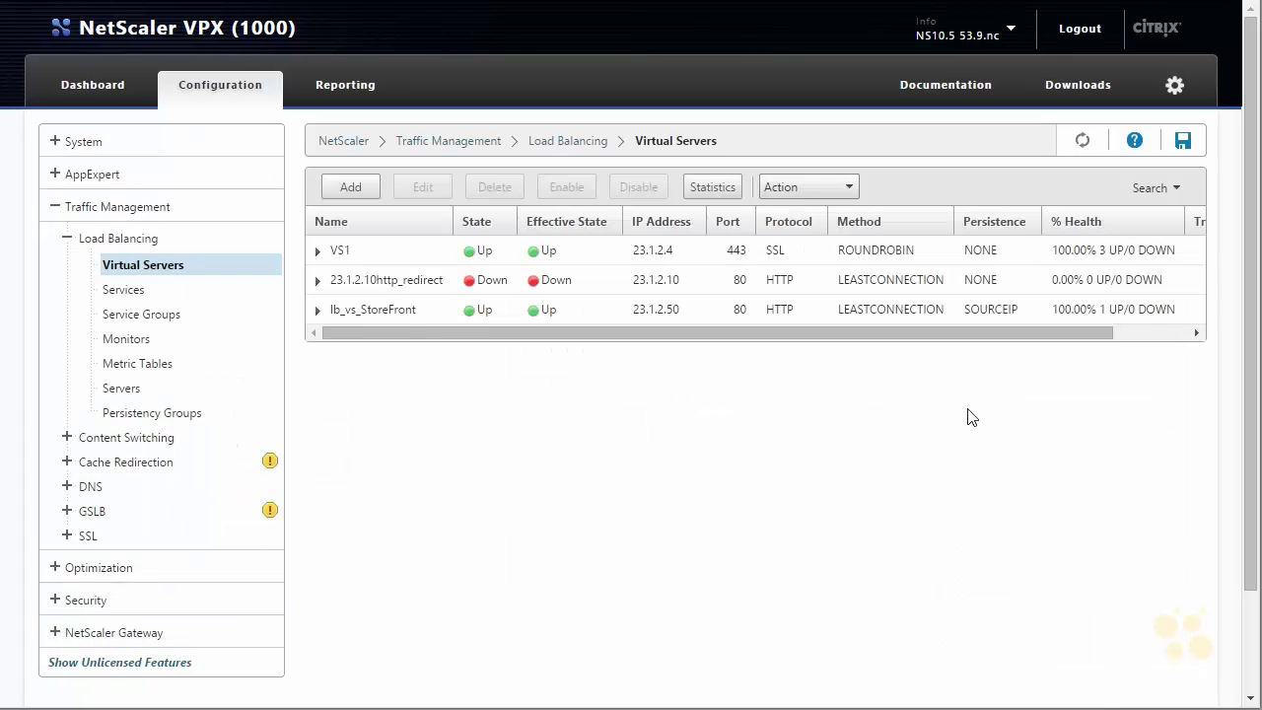
# - Save the running NetScaler configuration
pyautogui.click(1181, 144)
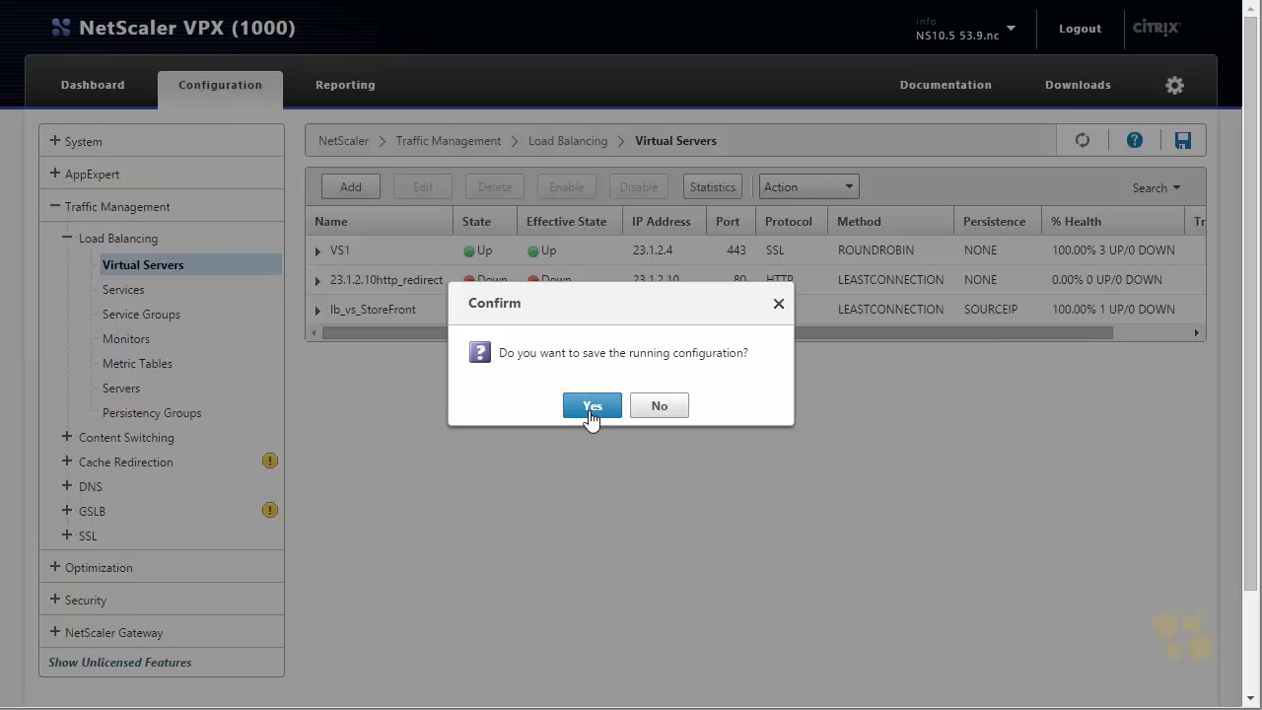